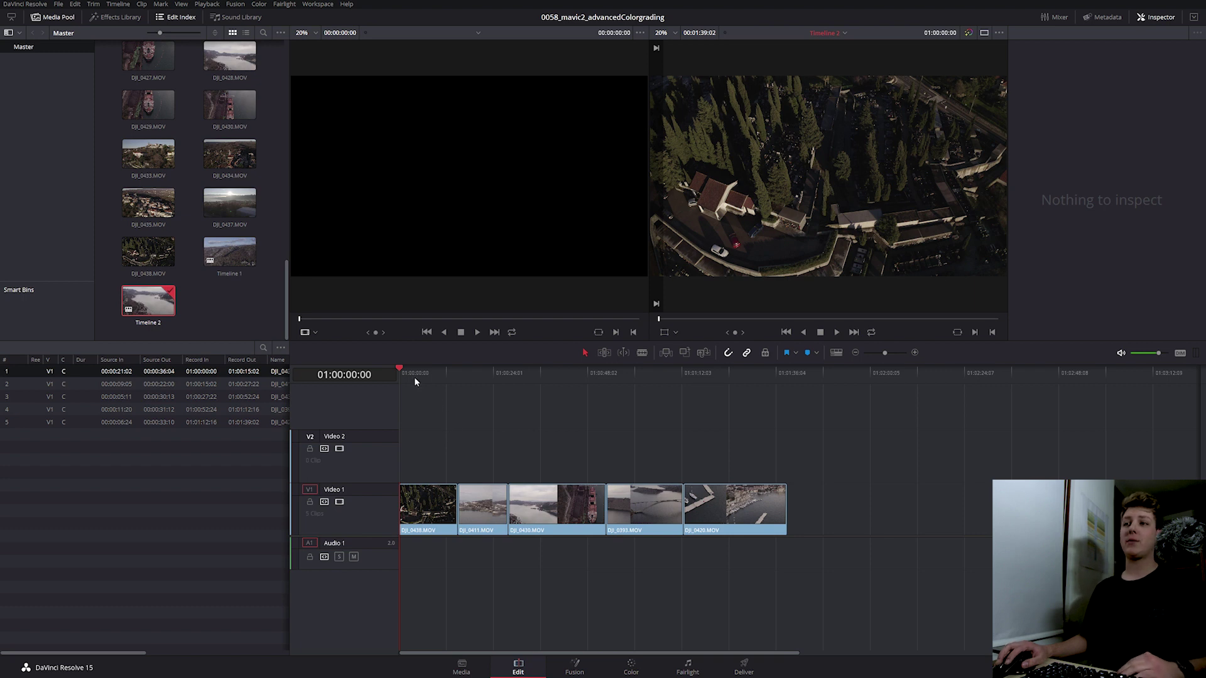
# Switch to color grading, add a serial node to the first clip and apply a DLog-M 3D LUT to it.
pyautogui.click(631, 668)
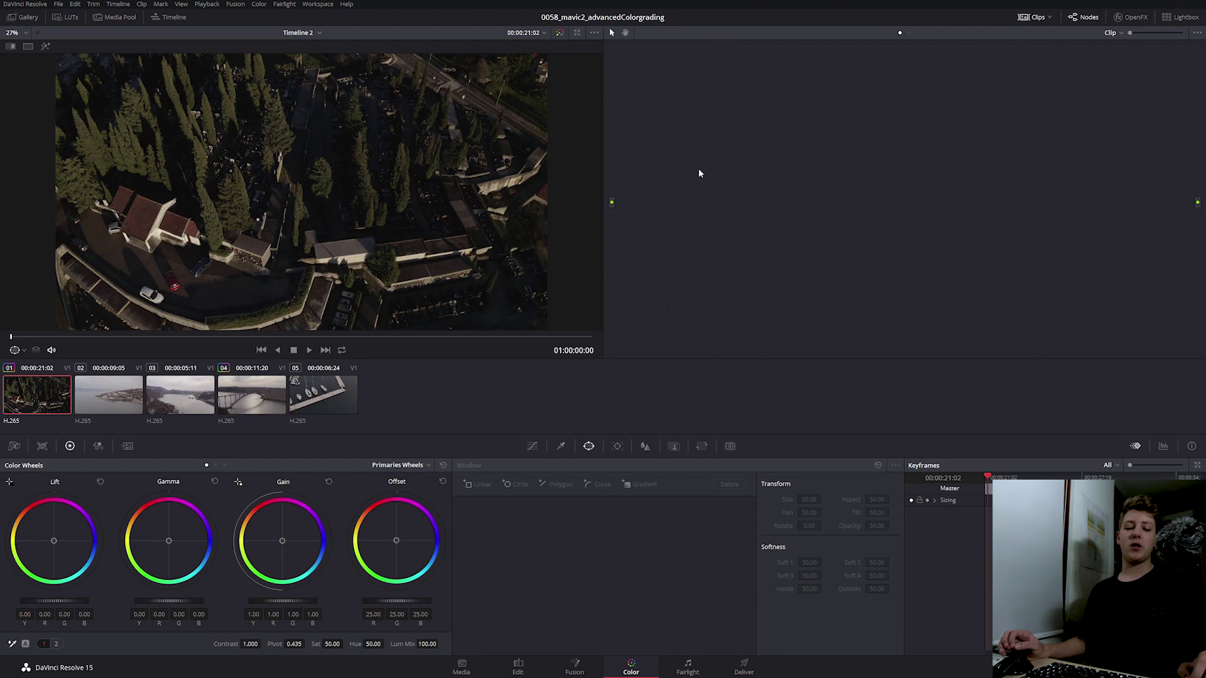
pyautogui.hotkey('alt', 's')
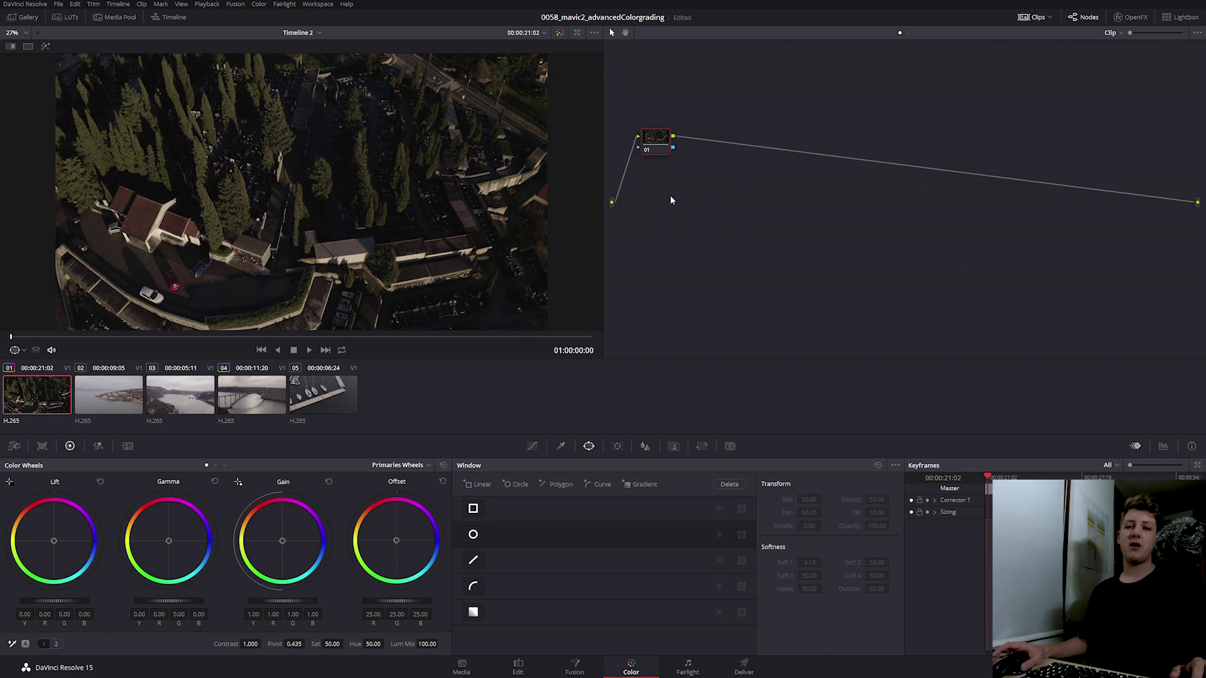
pyautogui.rightClick(655, 144)
pyautogui.moveTo(726, 248)
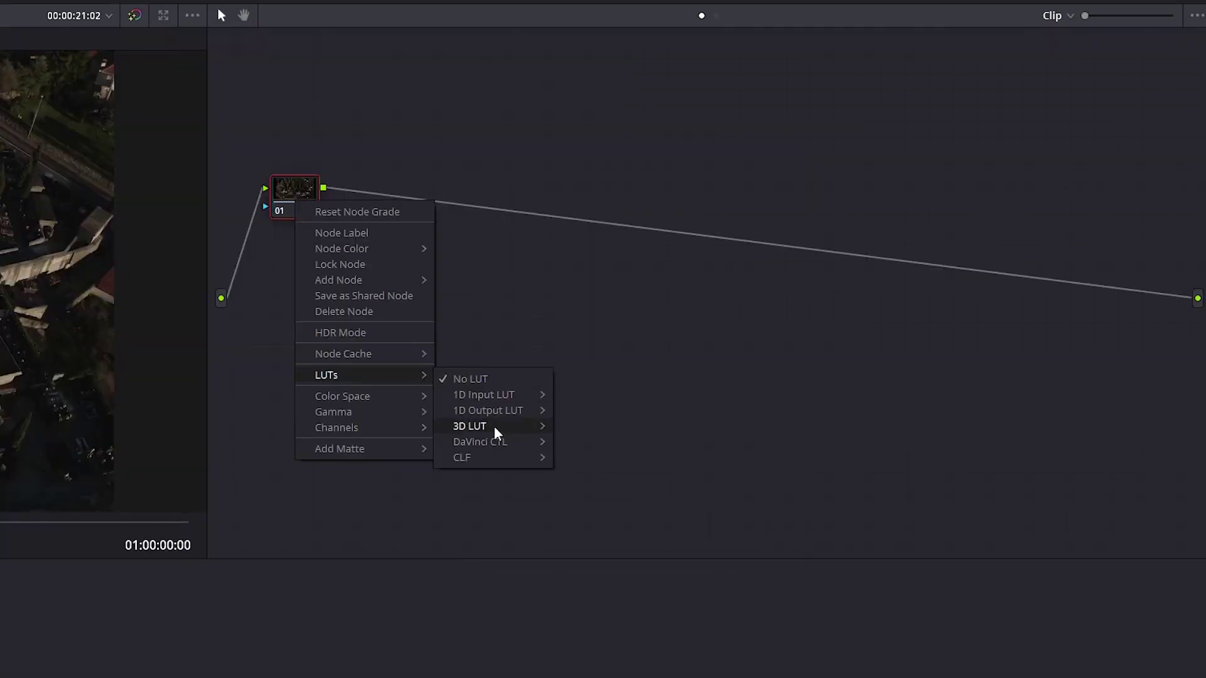
pyautogui.moveTo(496, 429)
pyautogui.moveTo(694, 559)
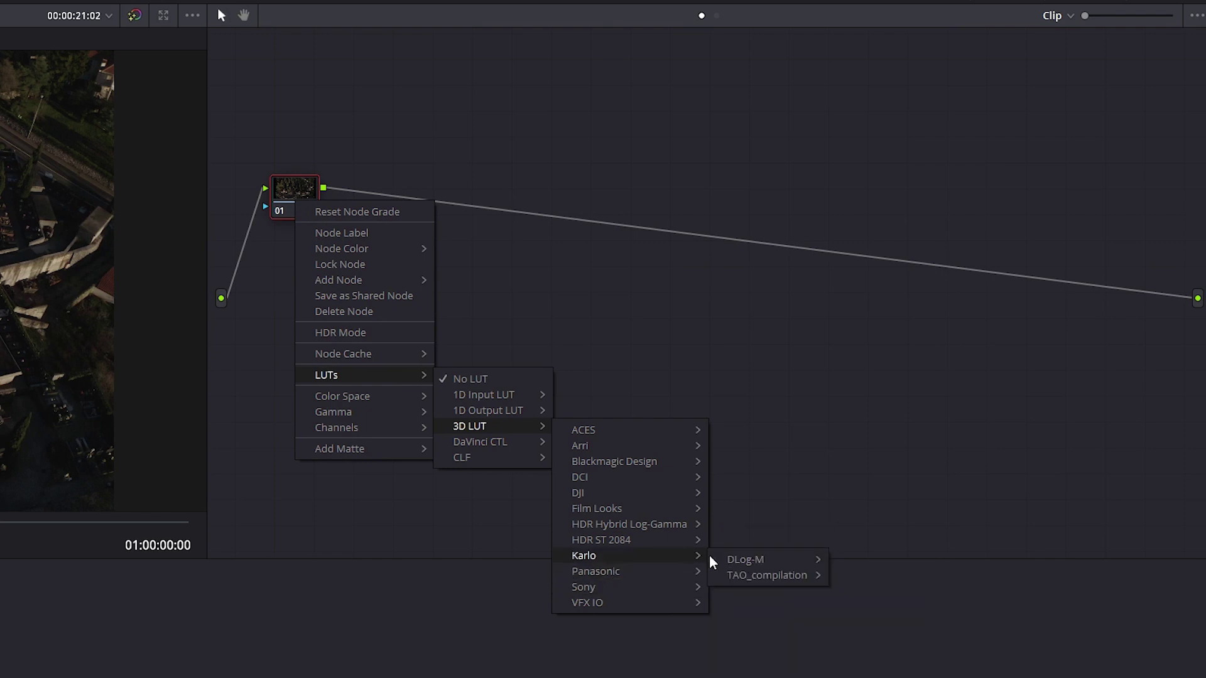
pyautogui.moveTo(744, 559)
pyautogui.click(857, 566)
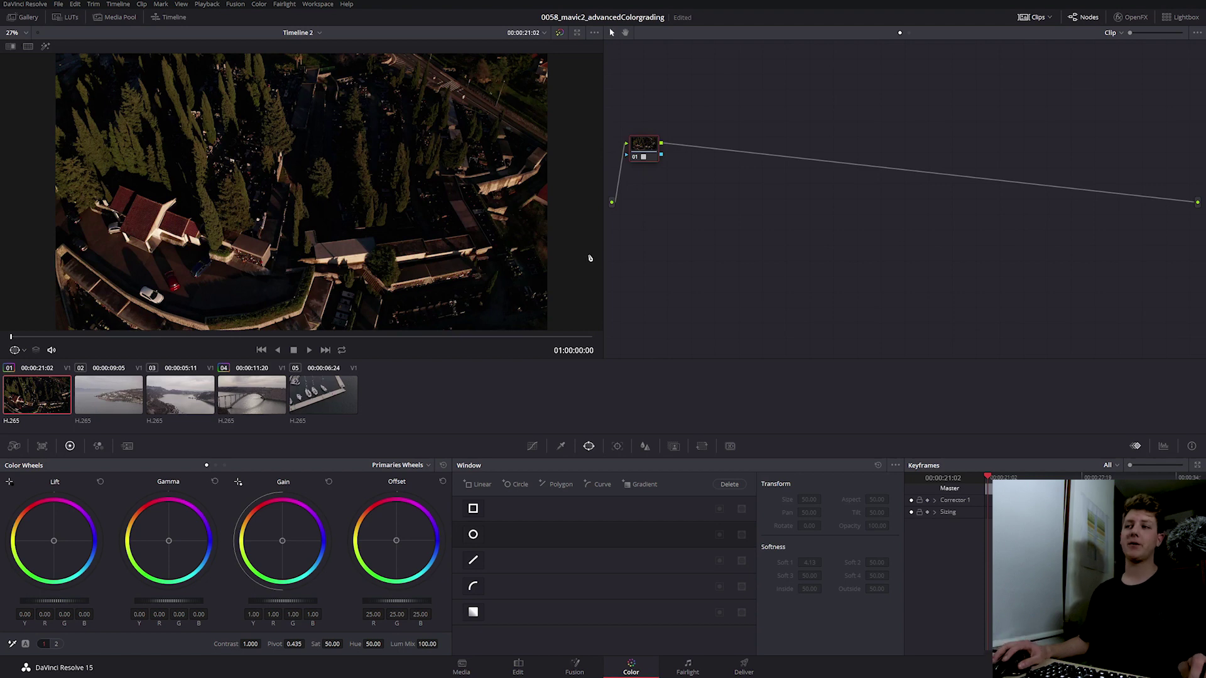
# Label the first node "LUT".
pyautogui.rightClick(631, 152)
pyautogui.click(661, 169)
pyautogui.write('LU')
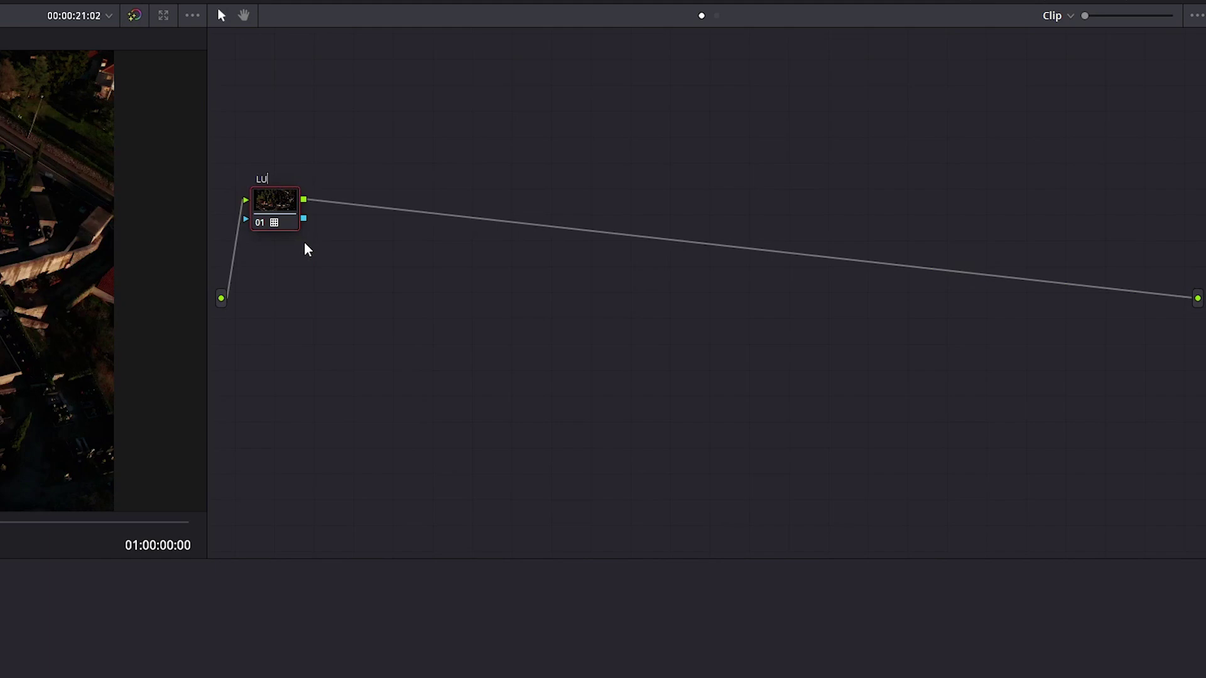
pyautogui.write('T')
pyautogui.press('Return')
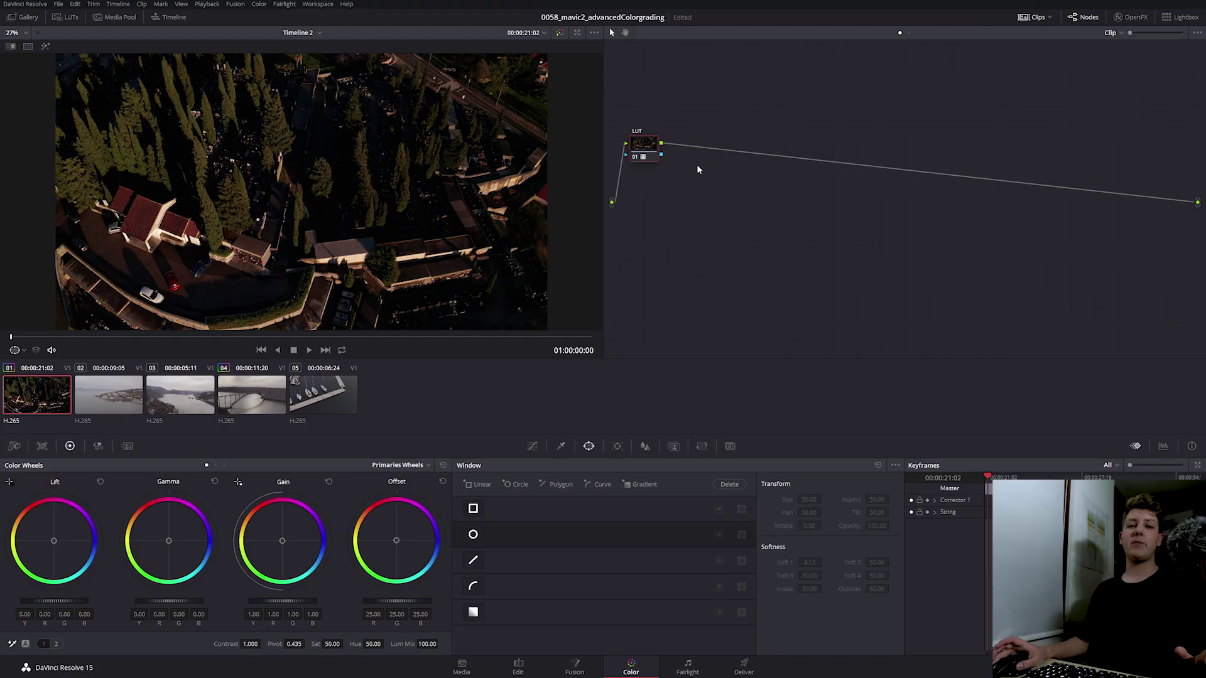
# Add a second serial node after the LUT node and display the Parade scopes.
pyautogui.hotkey('alt', 's')
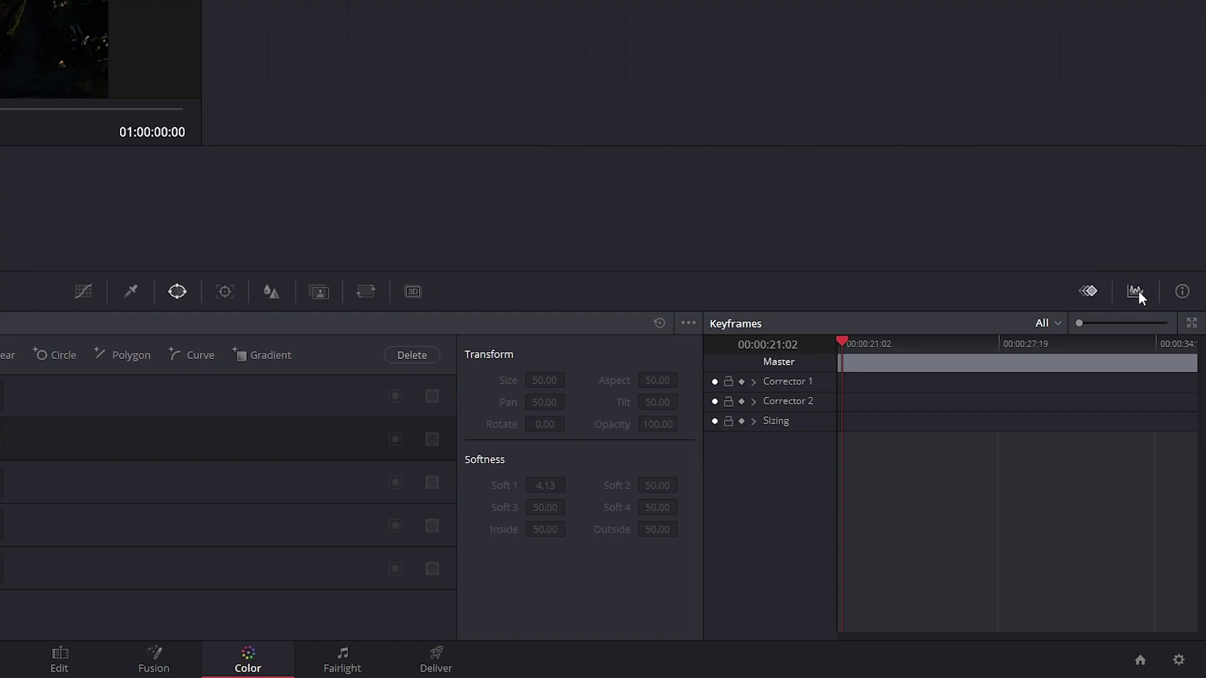
pyautogui.click(1163, 446)
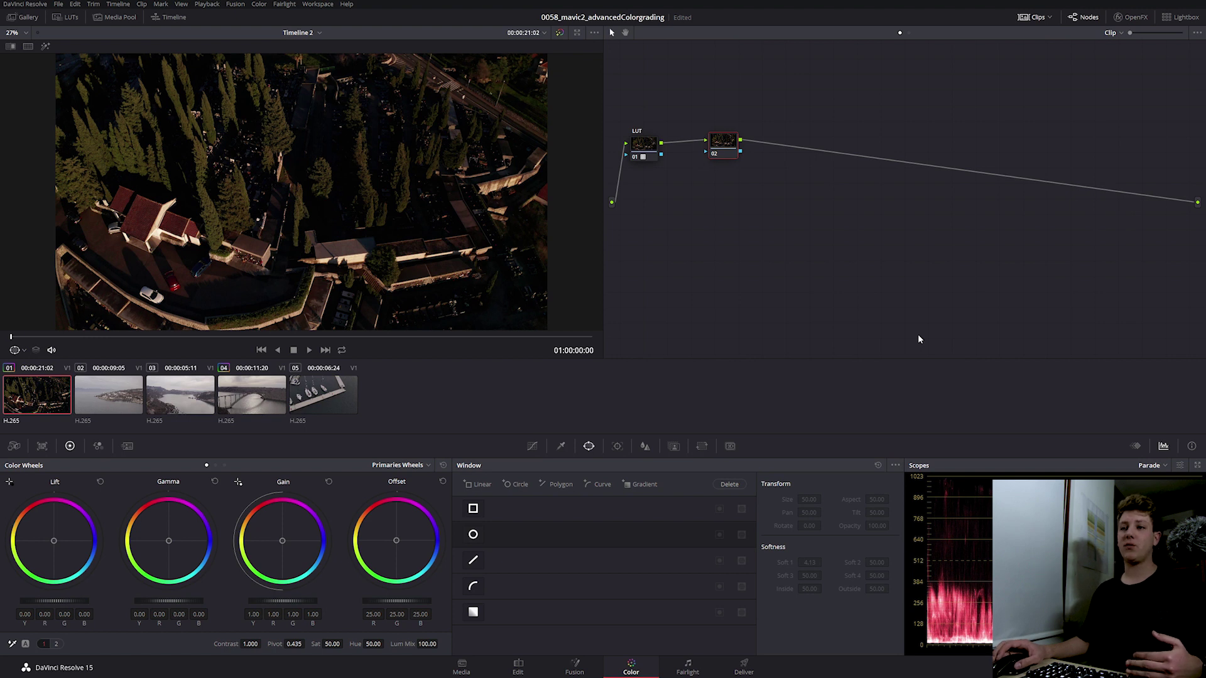
pyautogui.scroll(2, 282, 217)
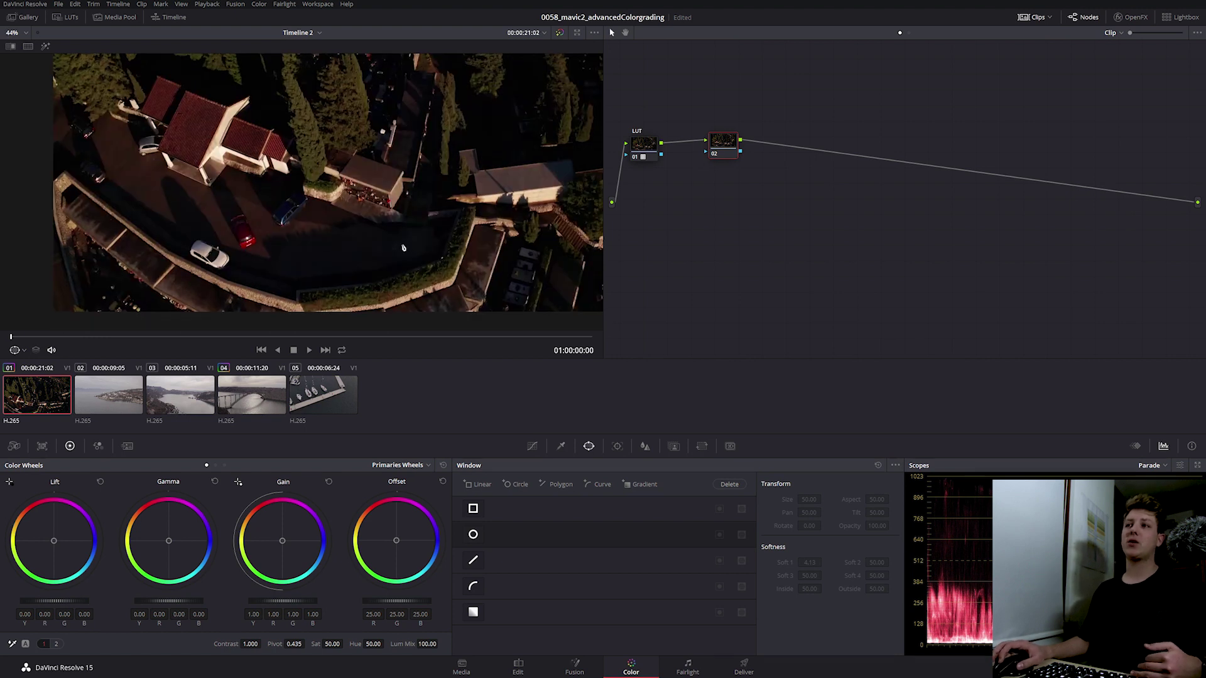
pyautogui.moveTo(316, 203); pyautogui.dragTo(324, 245)
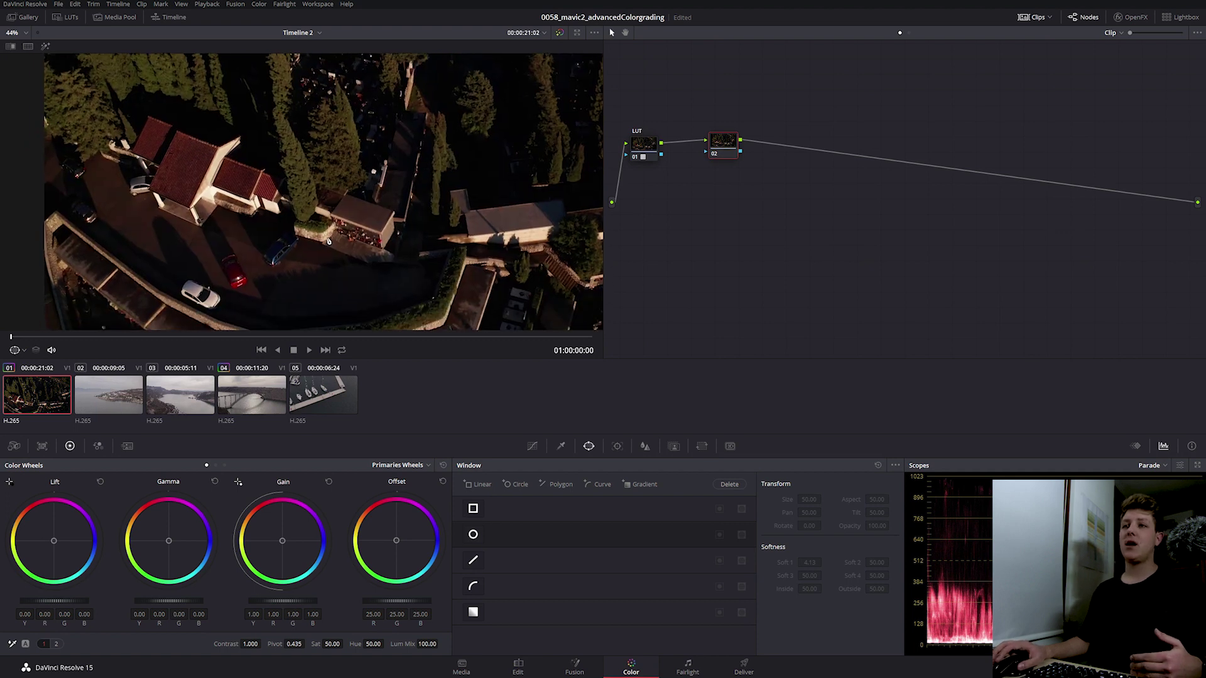
pyautogui.scroll(-2, 255, 261)
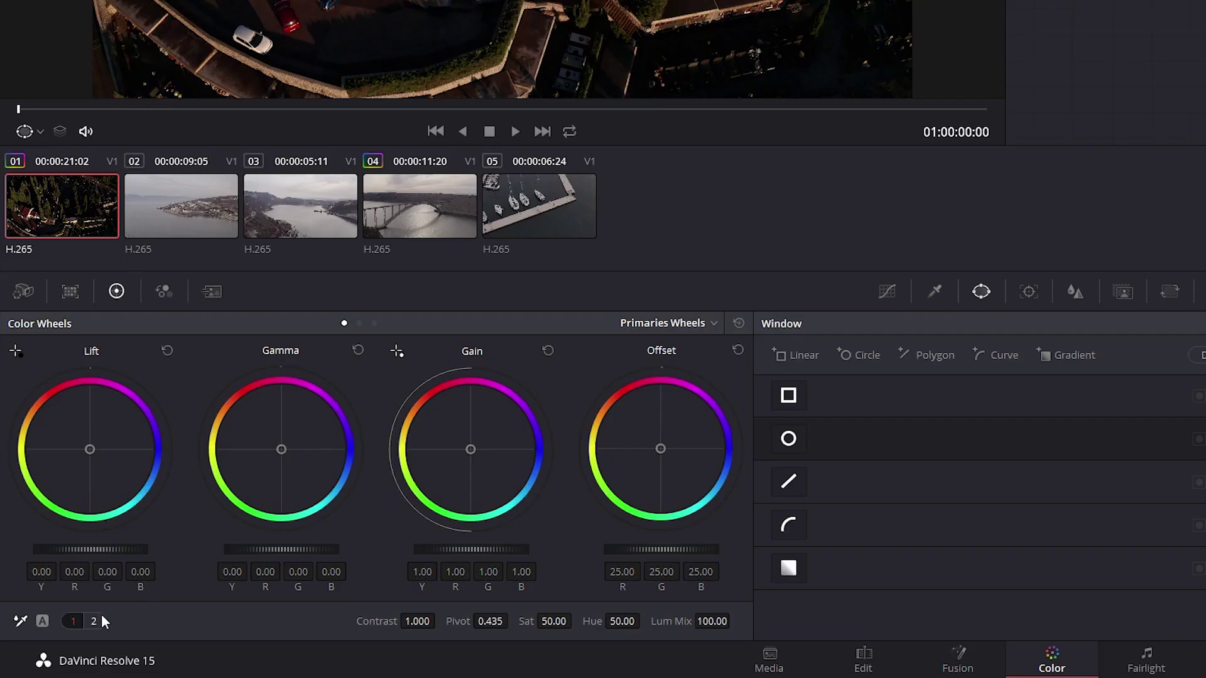
# Lower the second node's color temperature to -2690.
pyautogui.click(96, 621)
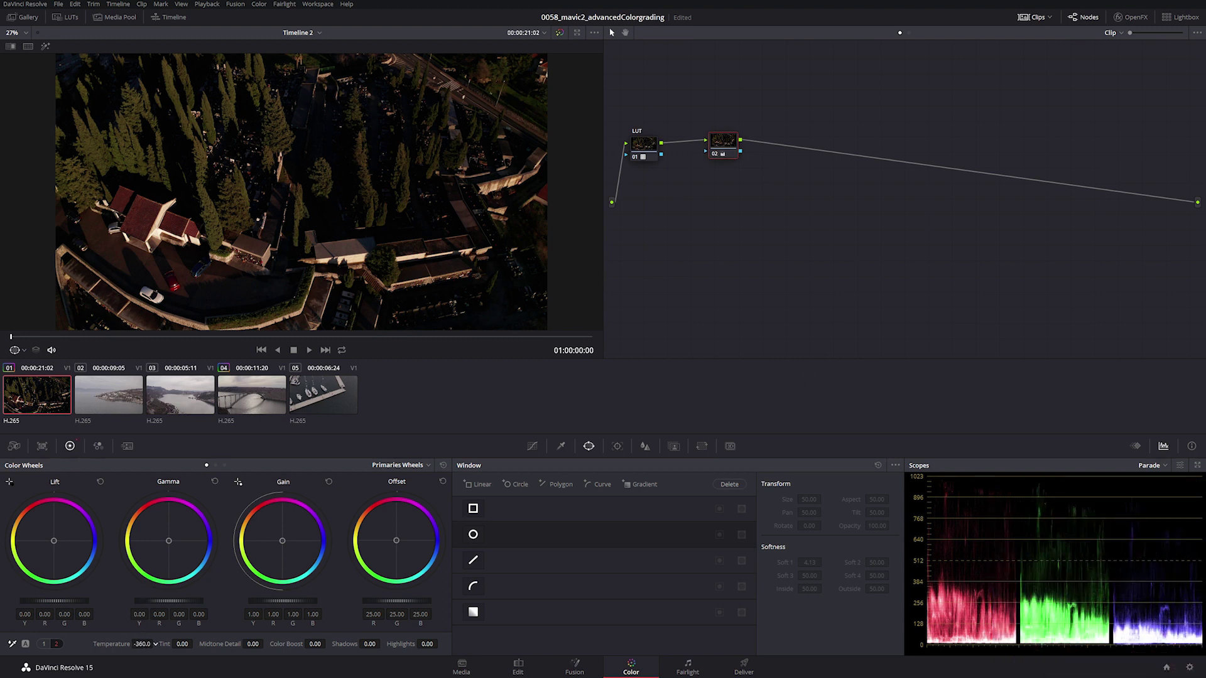
pyautogui.moveTo(143, 643); pyautogui.dragTo(105, 644)
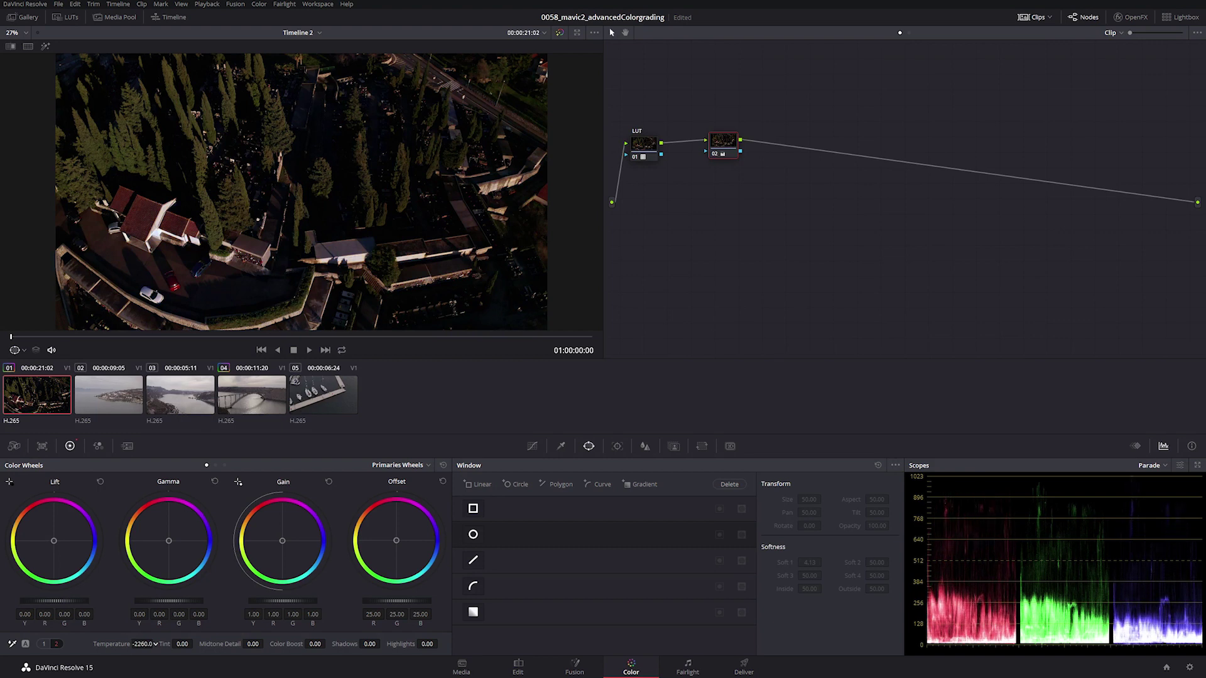
pyautogui.moveTo(143, 644); pyautogui.dragTo(125, 643)
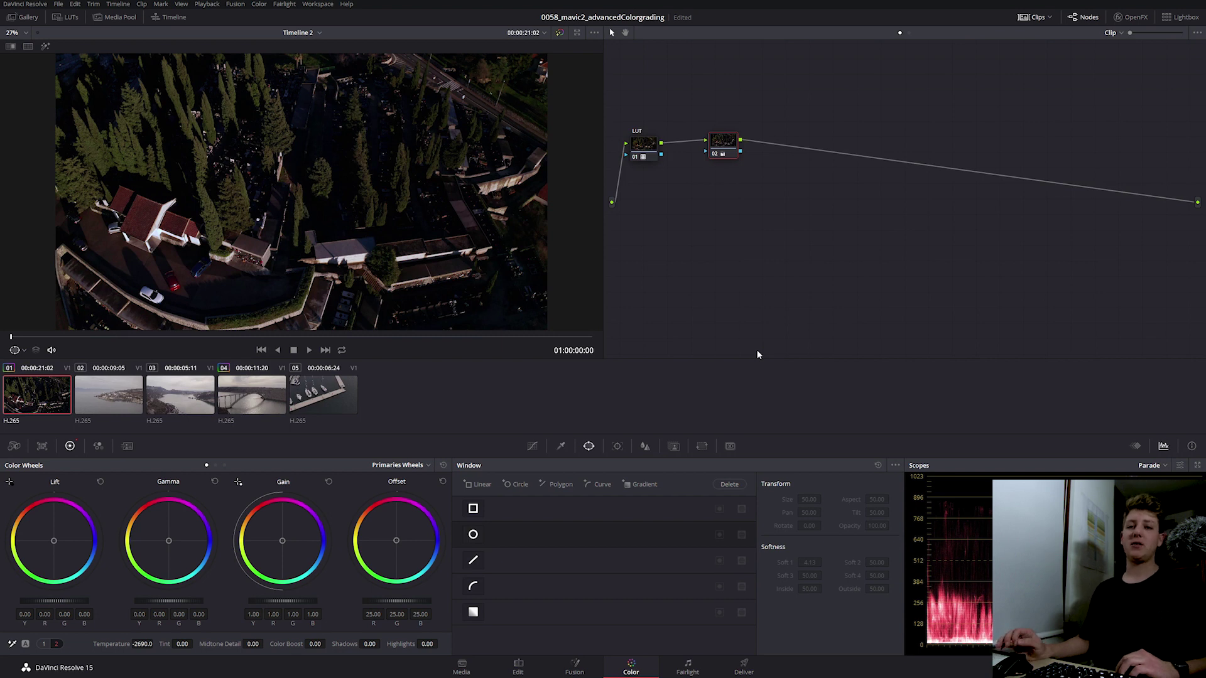
pyautogui.moveTo(723, 142); pyautogui.dragTo(713, 142)
pyautogui.hotkey('alt', 's')
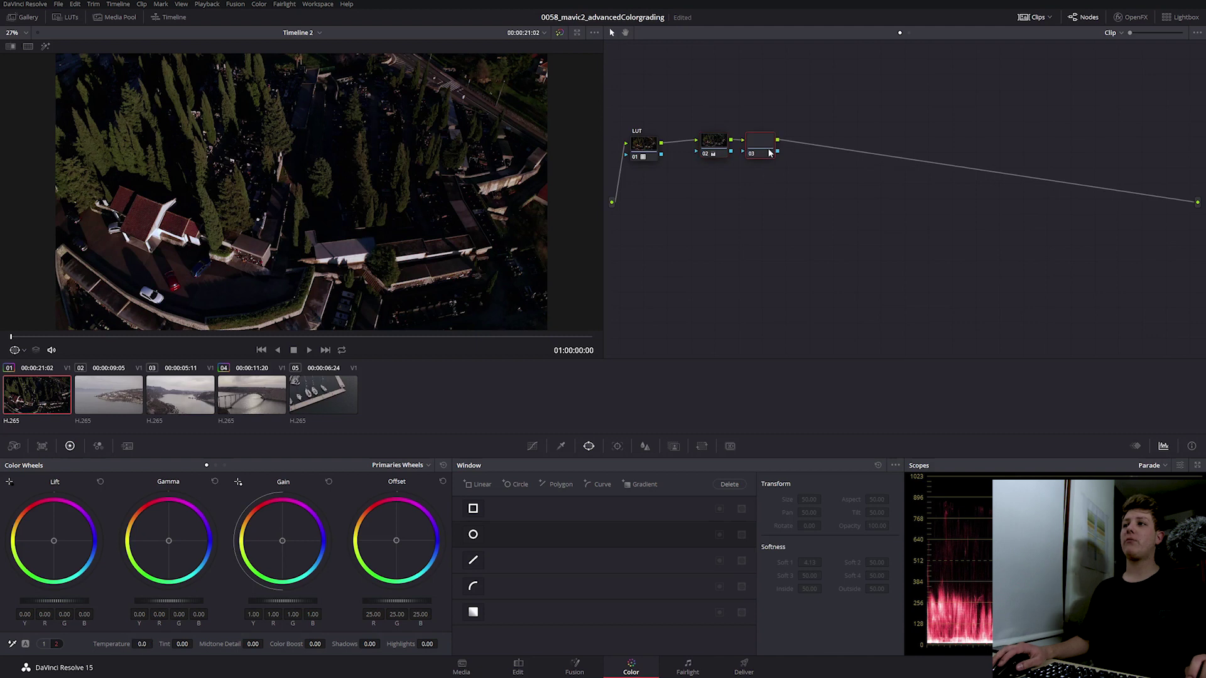
pyautogui.moveTo(143, 644); pyautogui.dragTo(276, 644)
pyautogui.press('Delete')
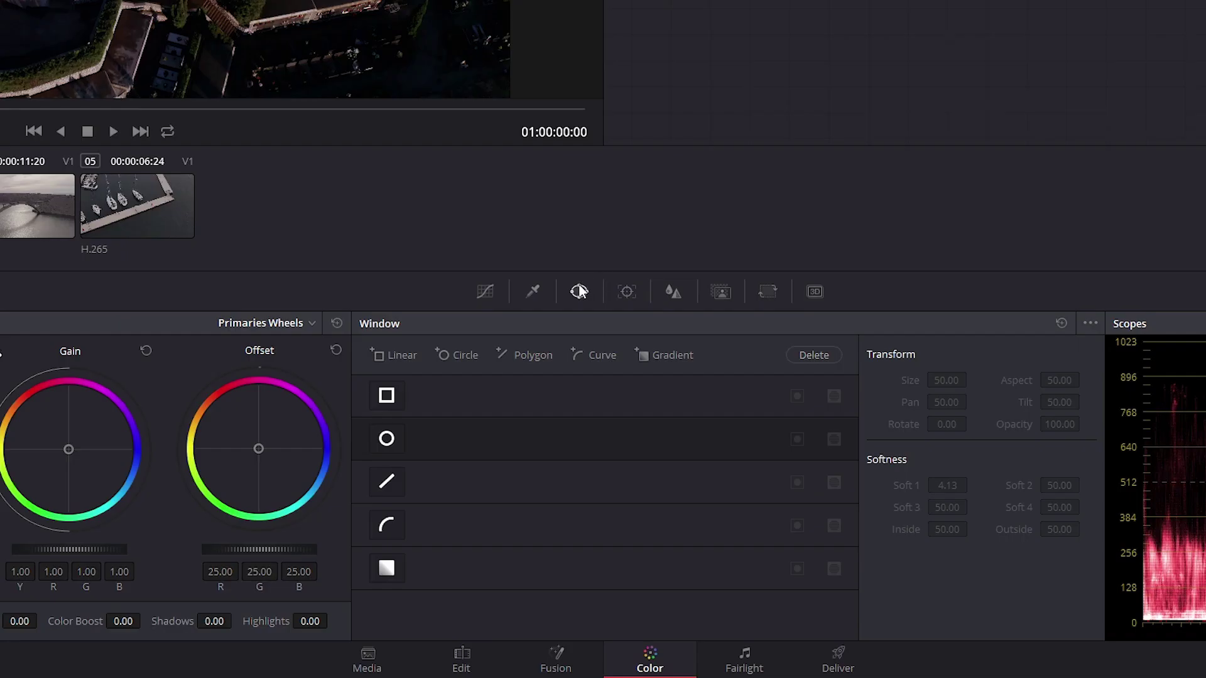
# Draw a closed curve window around the body of the white car on the second node.
pyautogui.click(386, 525)
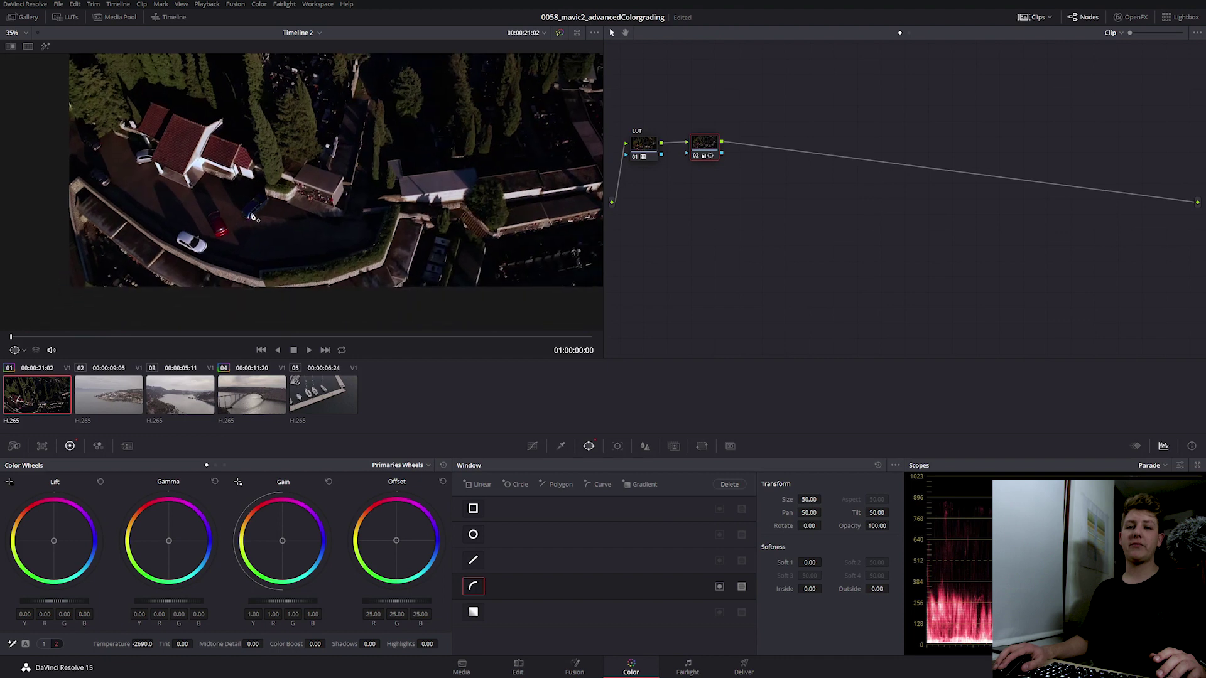
pyautogui.scroll(3, 145, 260)
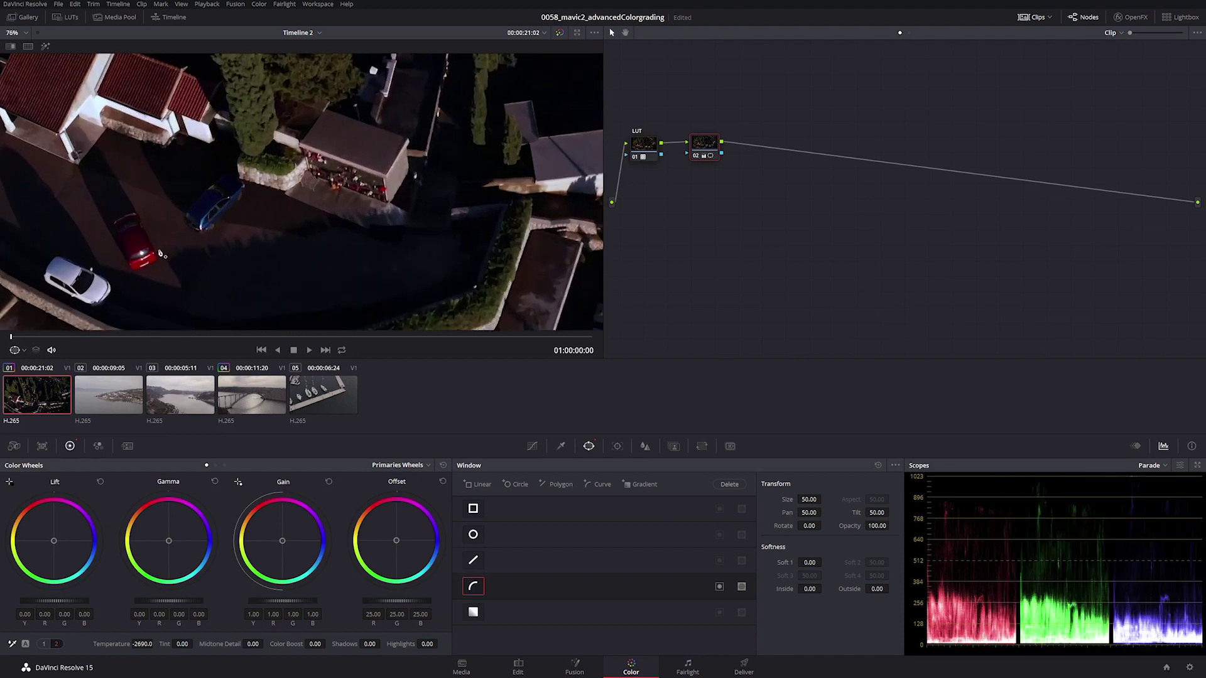
pyautogui.scroll(5, 162, 254)
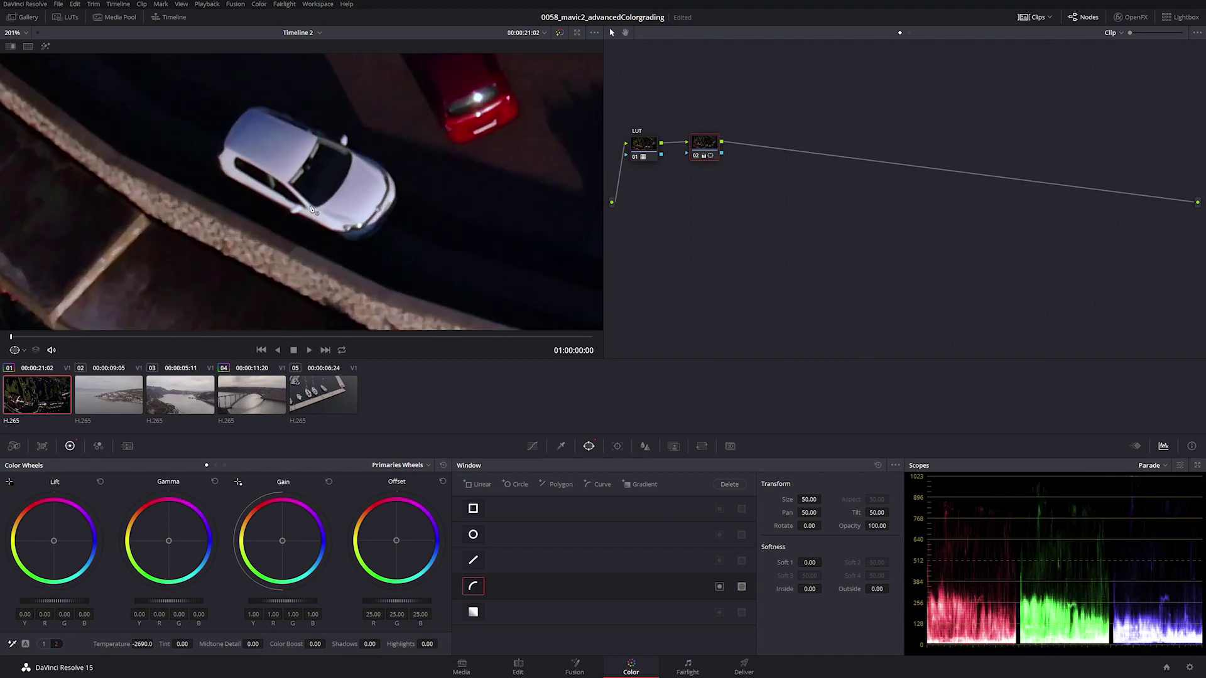
pyautogui.scroll(2, 312, 209)
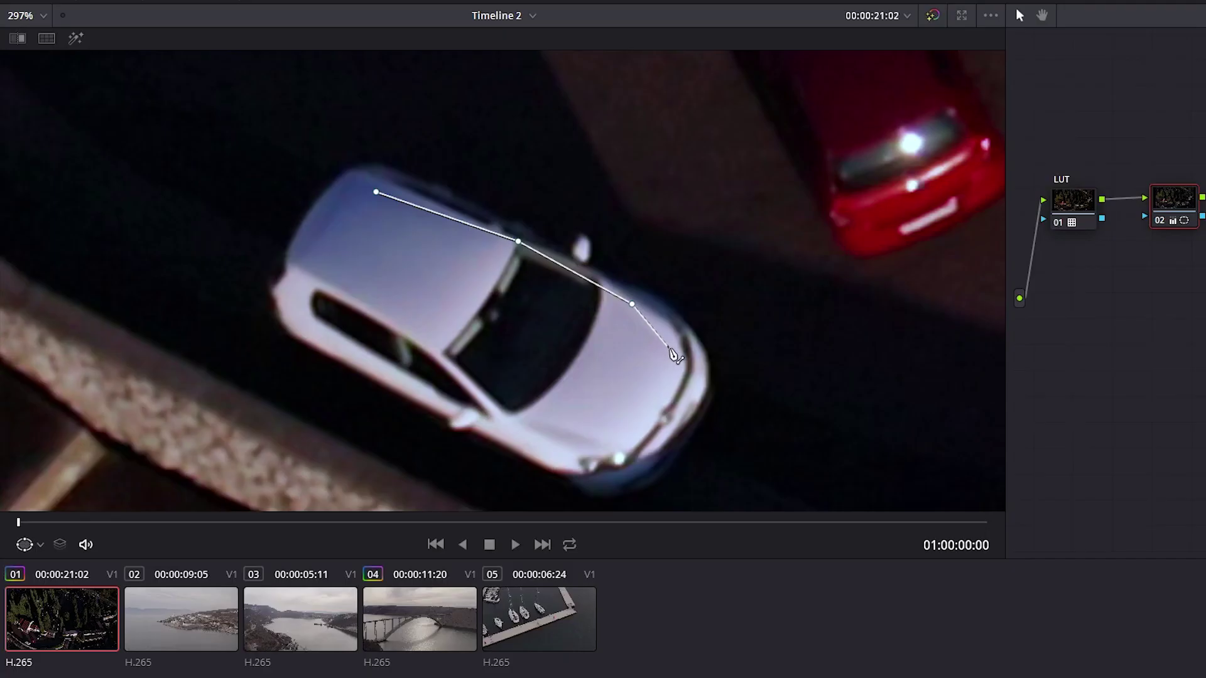
pyautogui.click(402, 233)
pyautogui.click(389, 266)
pyautogui.click(588, 448)
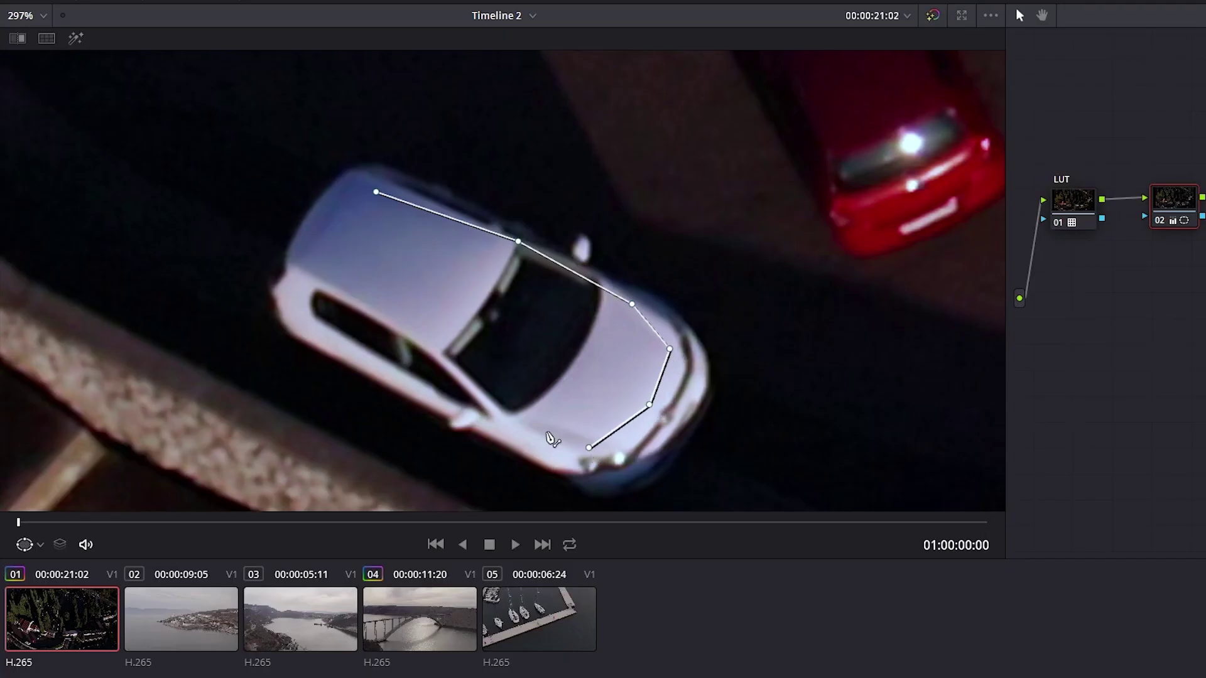
pyautogui.click(410, 400)
pyautogui.click(294, 325)
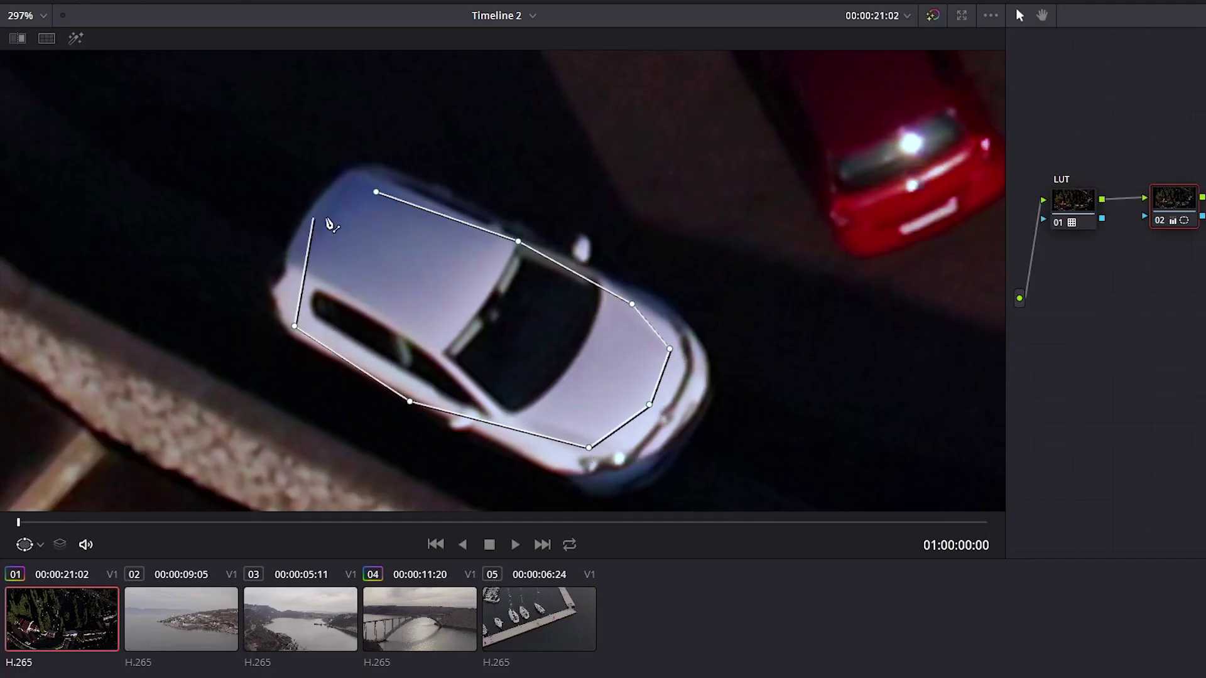
pyautogui.click(343, 217)
pyautogui.click(376, 192)
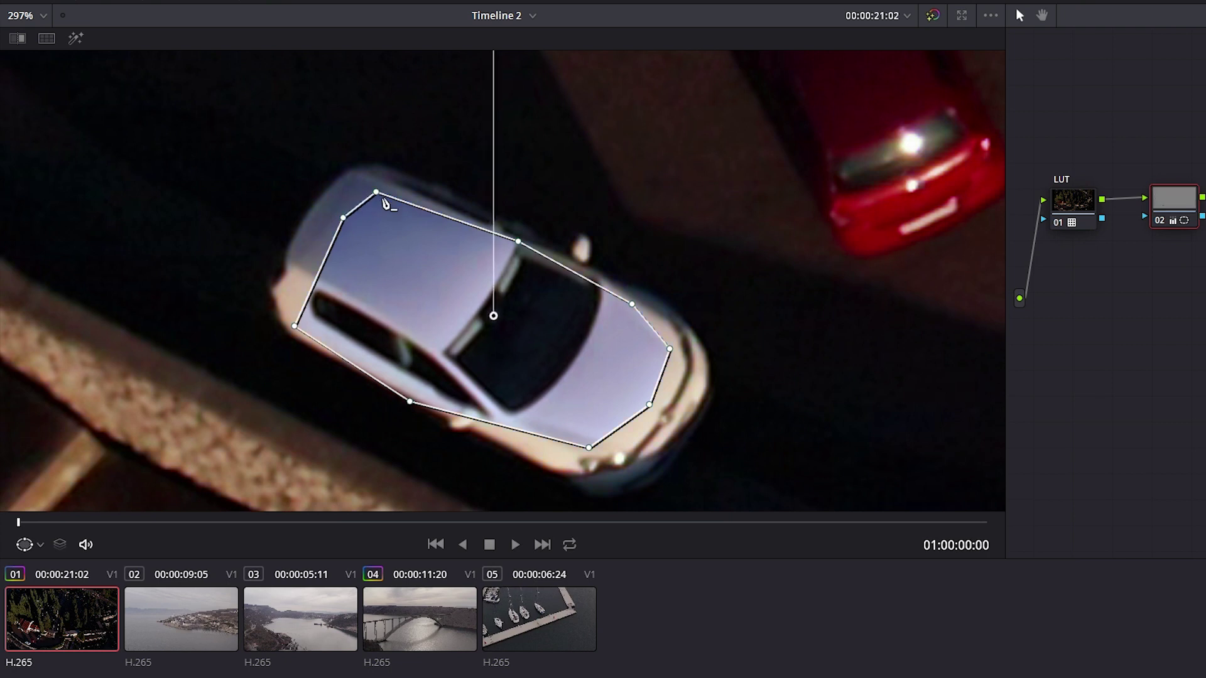
# White-balance the highlighted white car with temperature -1330 and tint -46, and turn off the curve window.
pyautogui.click(75, 38)
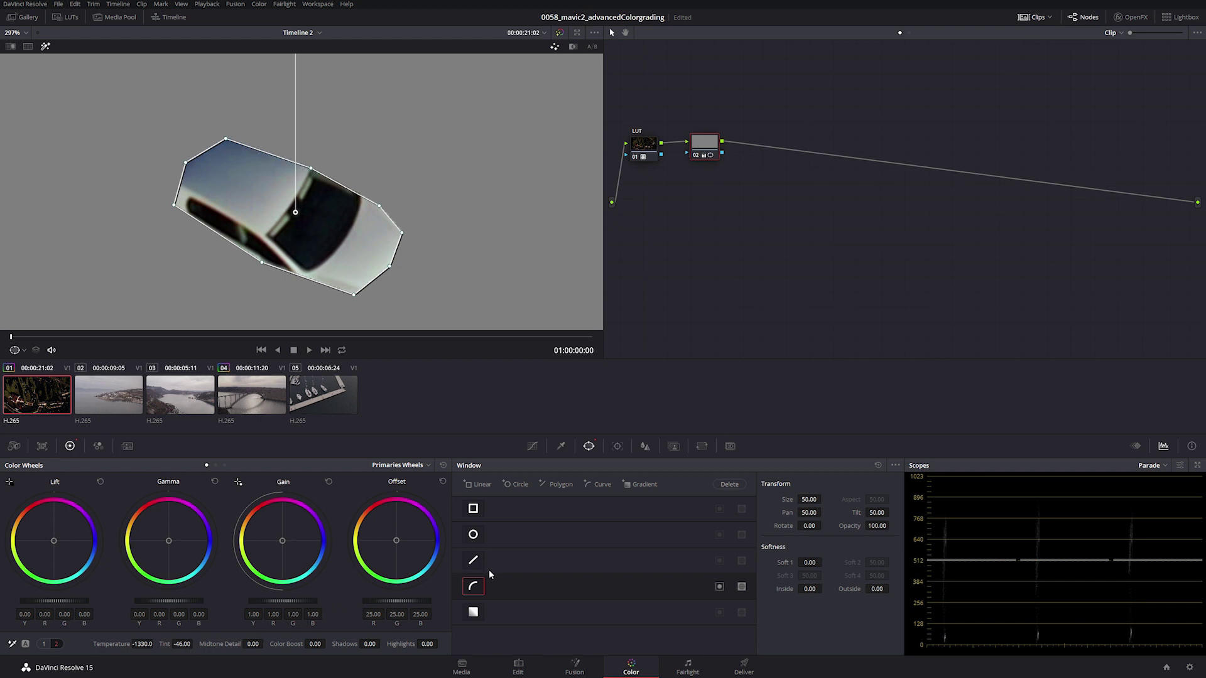
pyautogui.click(473, 587)
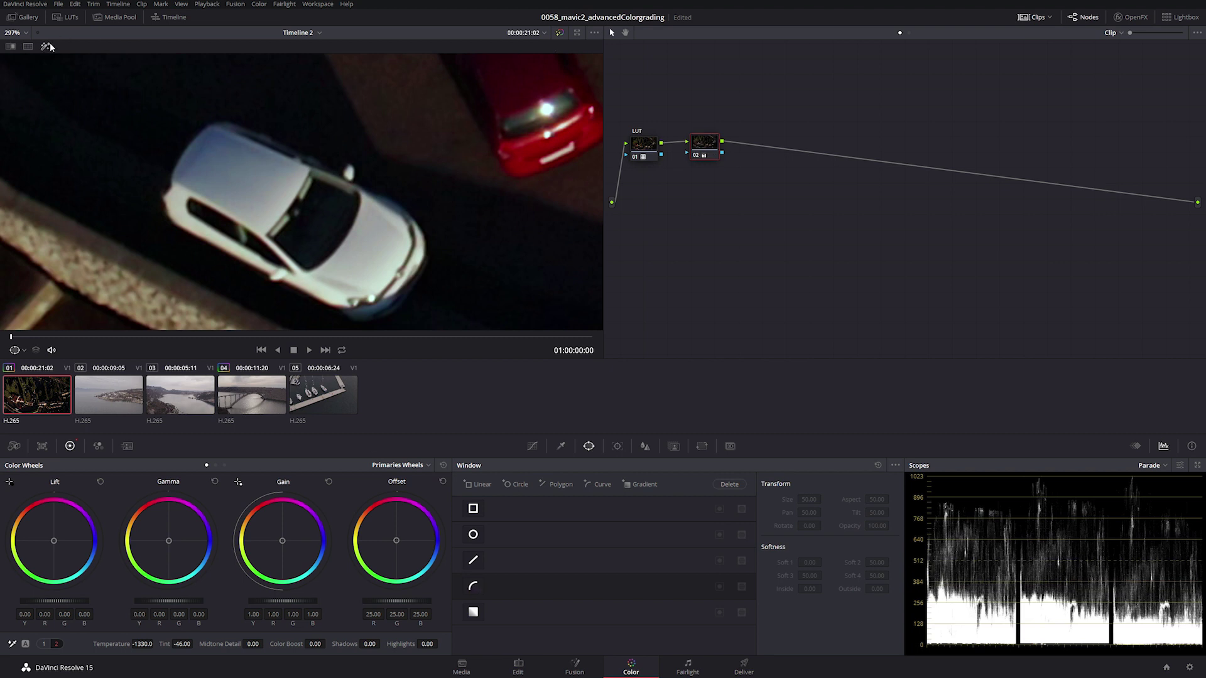
pyautogui.click(14, 33)
pyautogui.click(13, 50)
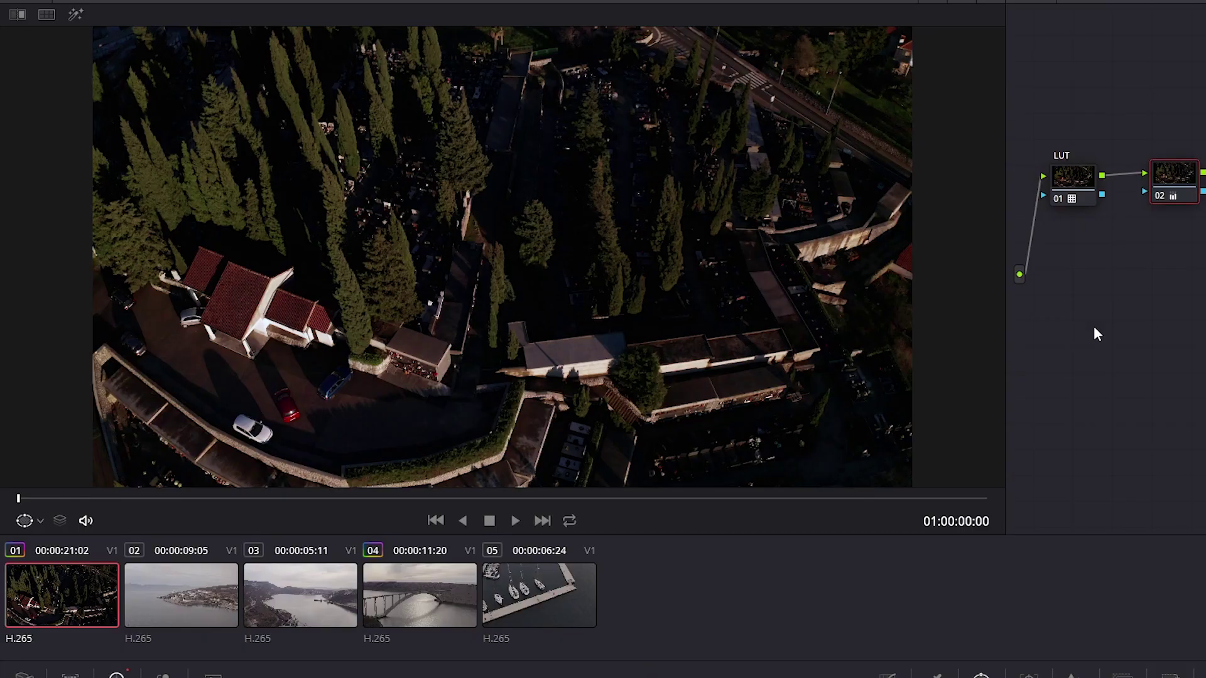
# Compare the shot with and without the second node's white balance, and label that node "WB".
pyautogui.hotkey('ctrl', 'd')
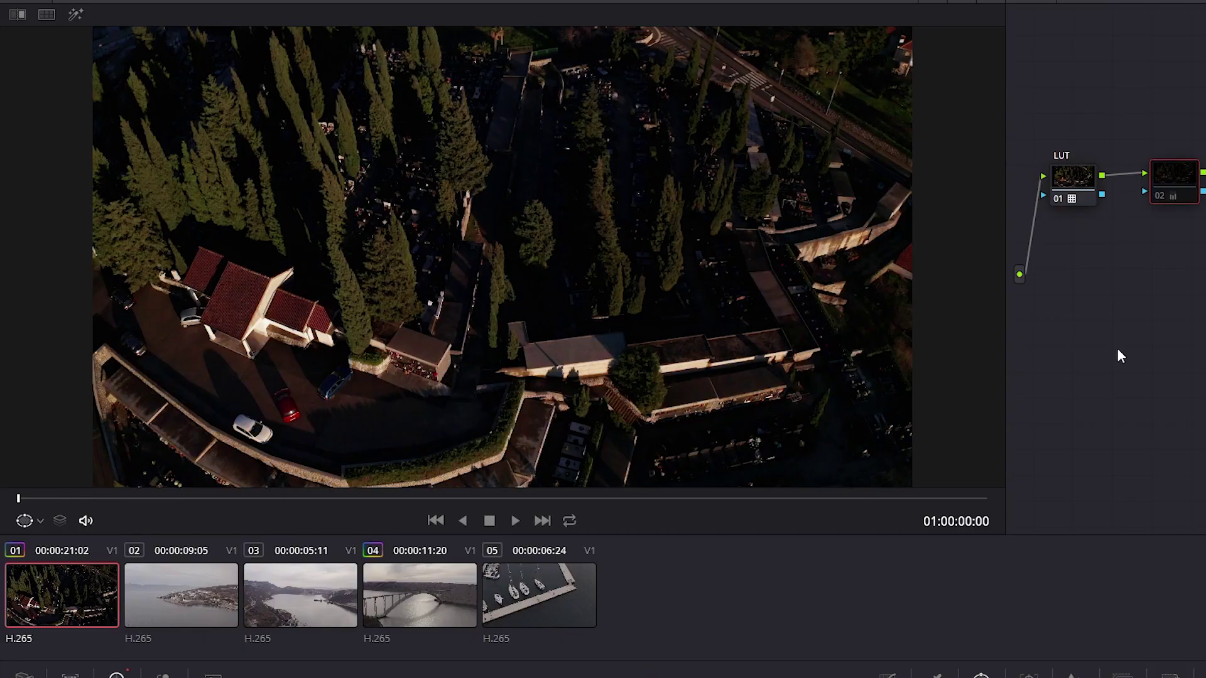
pyautogui.hotkey('ctrl', 'd')
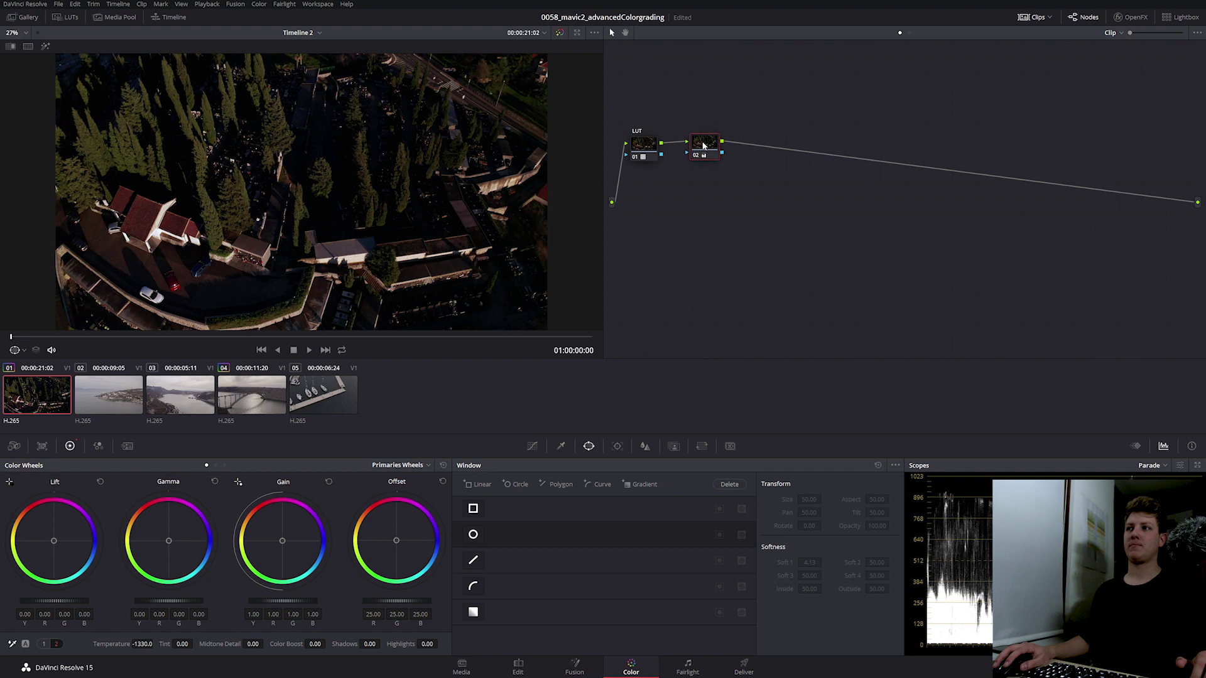
pyautogui.rightClick(695, 140)
pyautogui.click(706, 159)
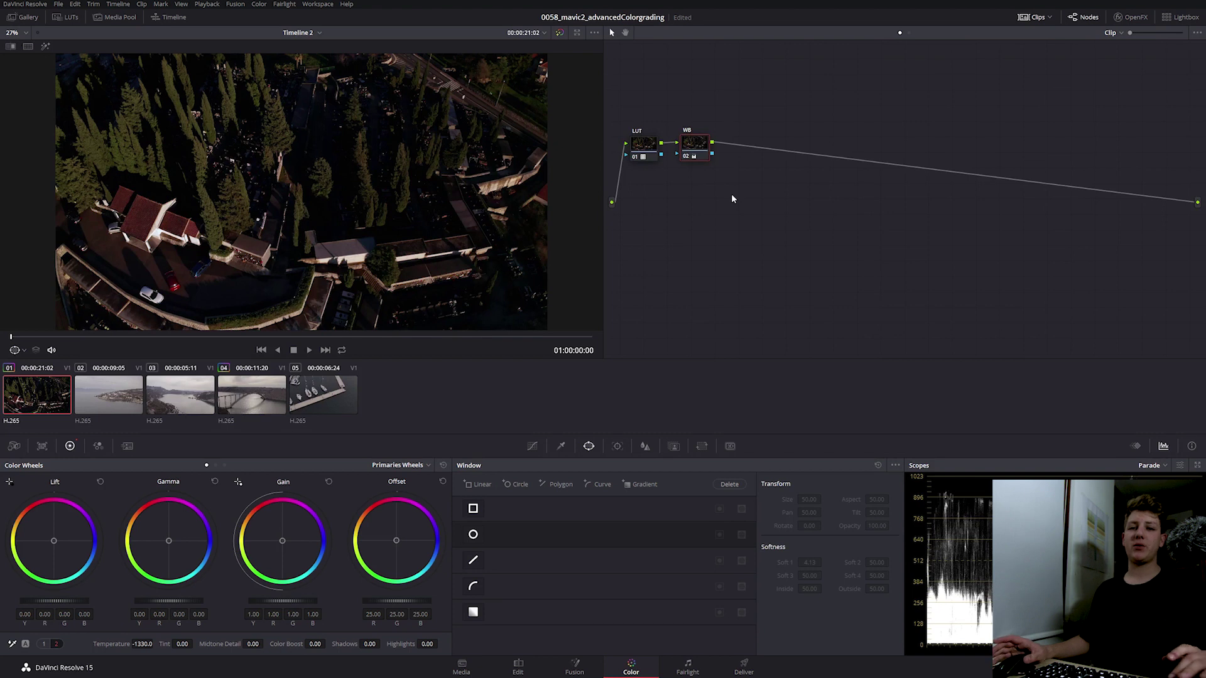
# Add a third serial node after the WB node, space it out and label it "exposure".
pyautogui.hotkey('alt', 's')
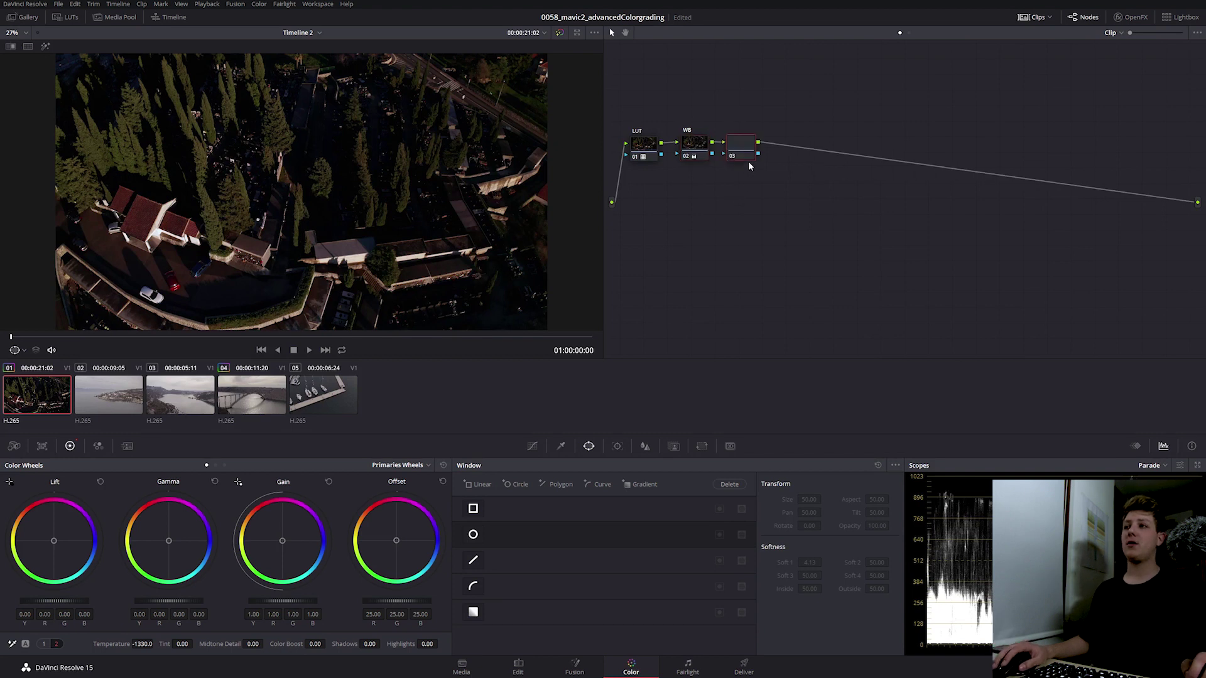
pyautogui.moveTo(745, 148); pyautogui.dragTo(776, 144)
pyautogui.rightClick(776, 143)
pyautogui.click(786, 160)
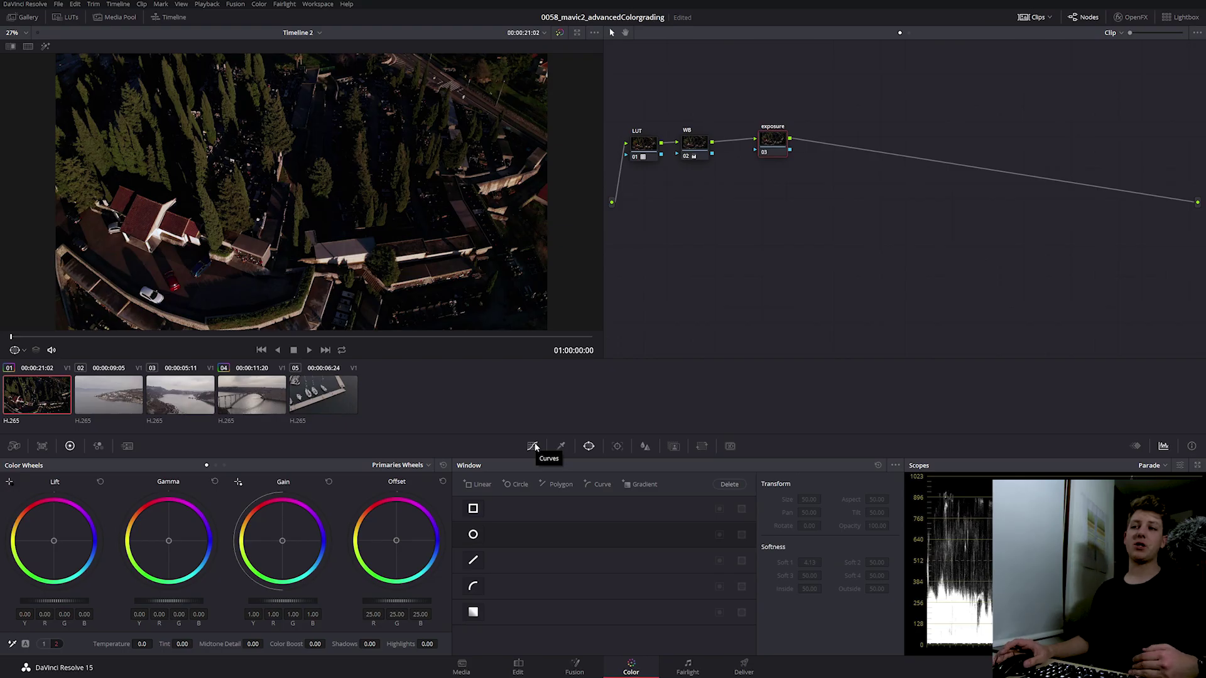
# Brighten the shot on the exposure node by raising an upper-midtone point on the custom curve, and compare it with the node off and on.
pyautogui.click(533, 446)
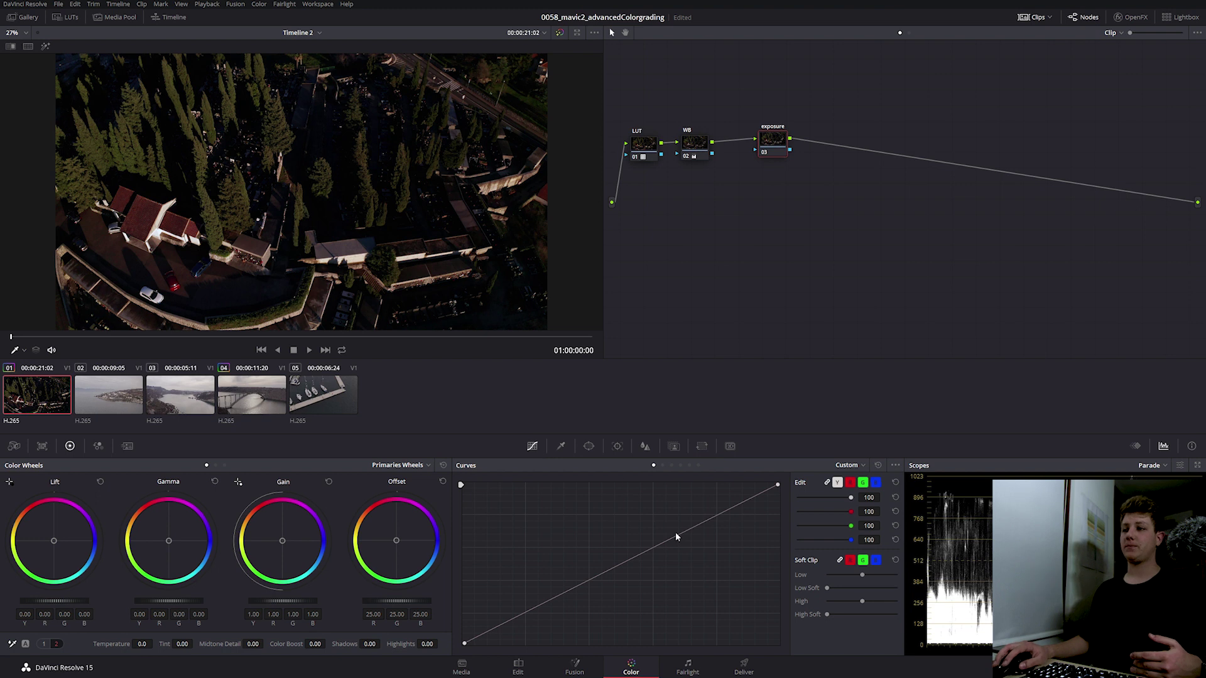
pyautogui.moveTo(694, 527); pyautogui.dragTo(655, 513)
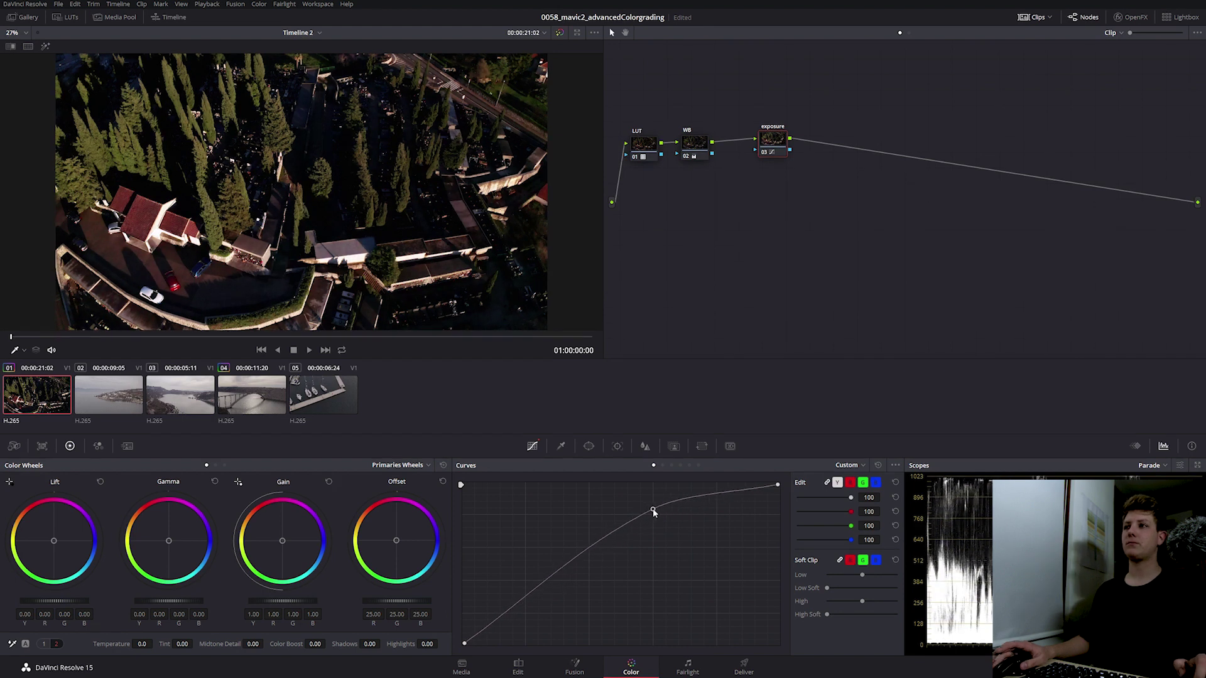
pyautogui.moveTo(766, 146); pyautogui.dragTo(750, 149)
pyautogui.hotkey('ctrl', 'd')
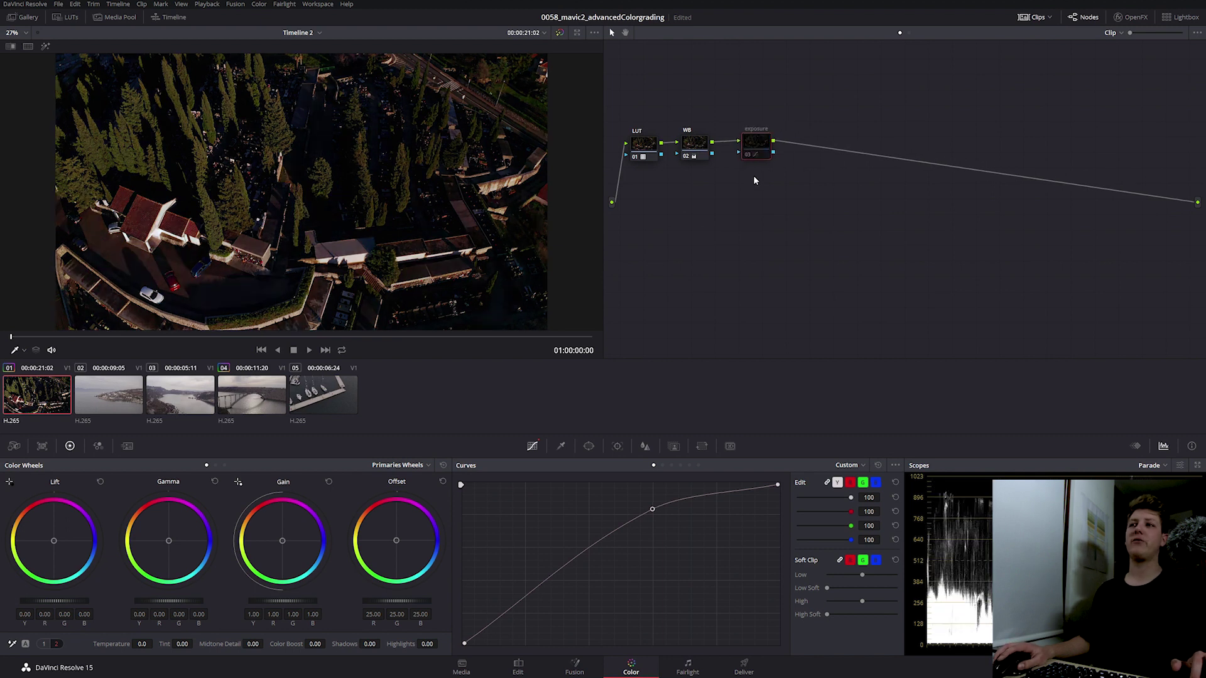
pyautogui.hotkey('ctrl', 'd')
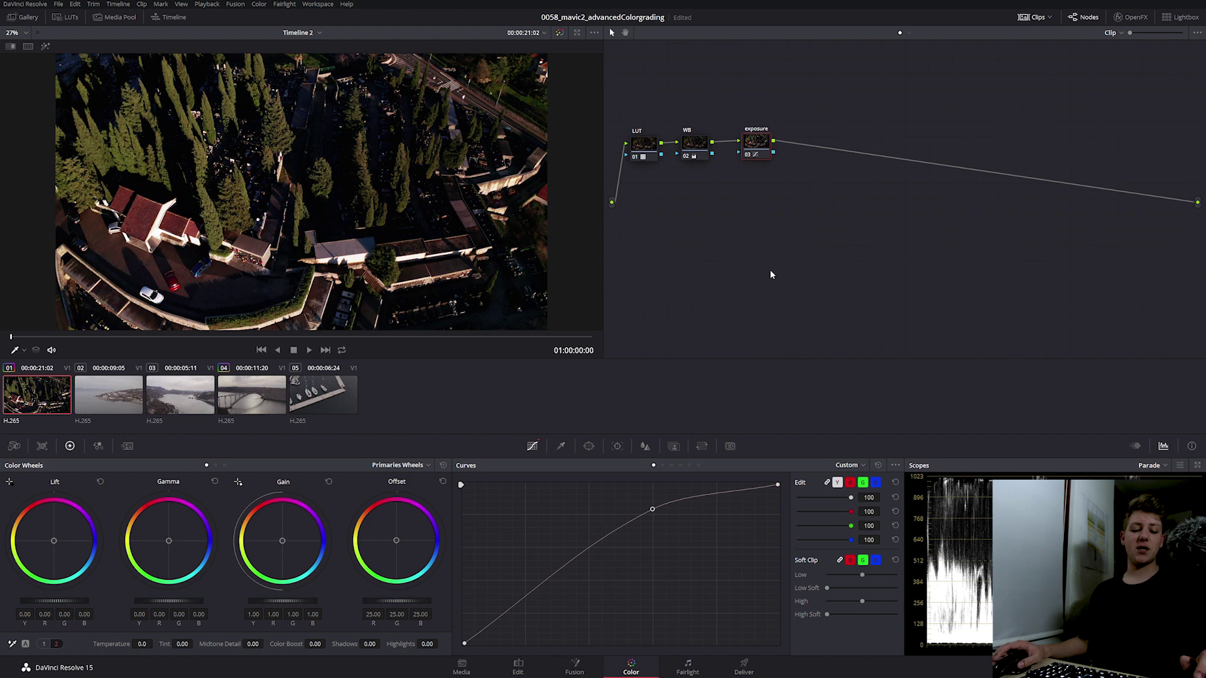
# Add a fourth serial node after the exposure node, label it "contrast" and place it in line with the others.
pyautogui.hotkey('alt', 's')
pyautogui.rightClick(829, 145)
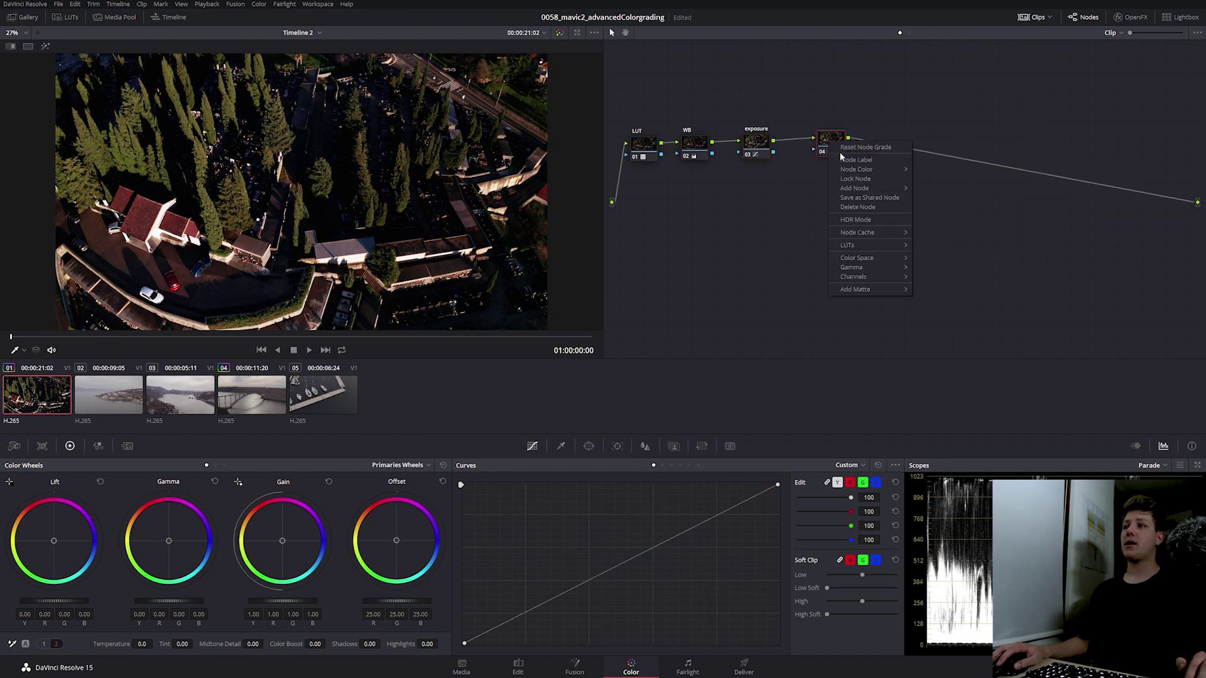
pyautogui.click(843, 158)
pyautogui.write('contr')
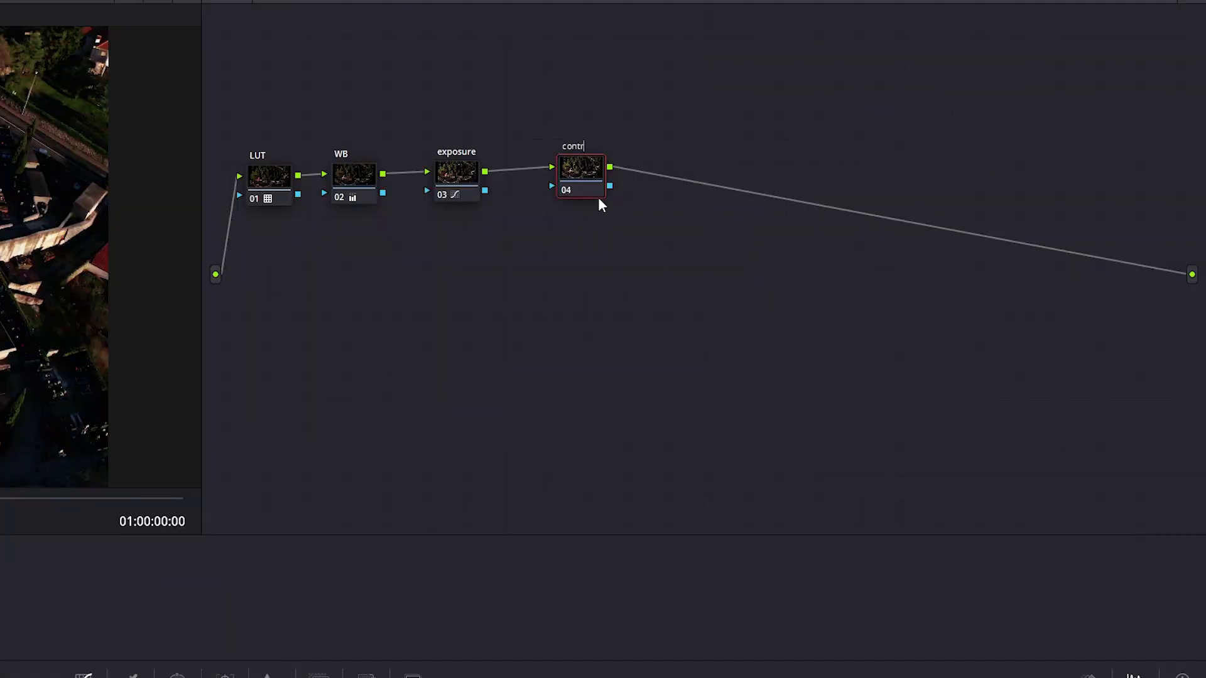
pyautogui.write('ast')
pyautogui.press('Return')
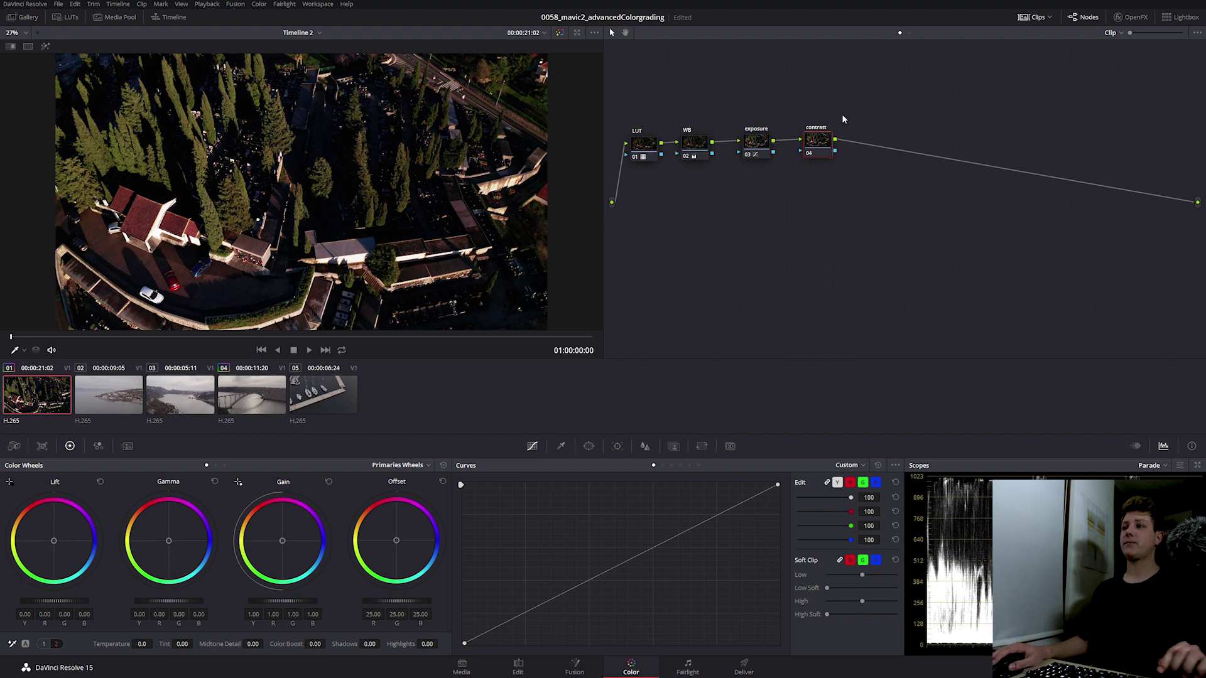
pyautogui.moveTo(817, 141); pyautogui.dragTo(813, 141)
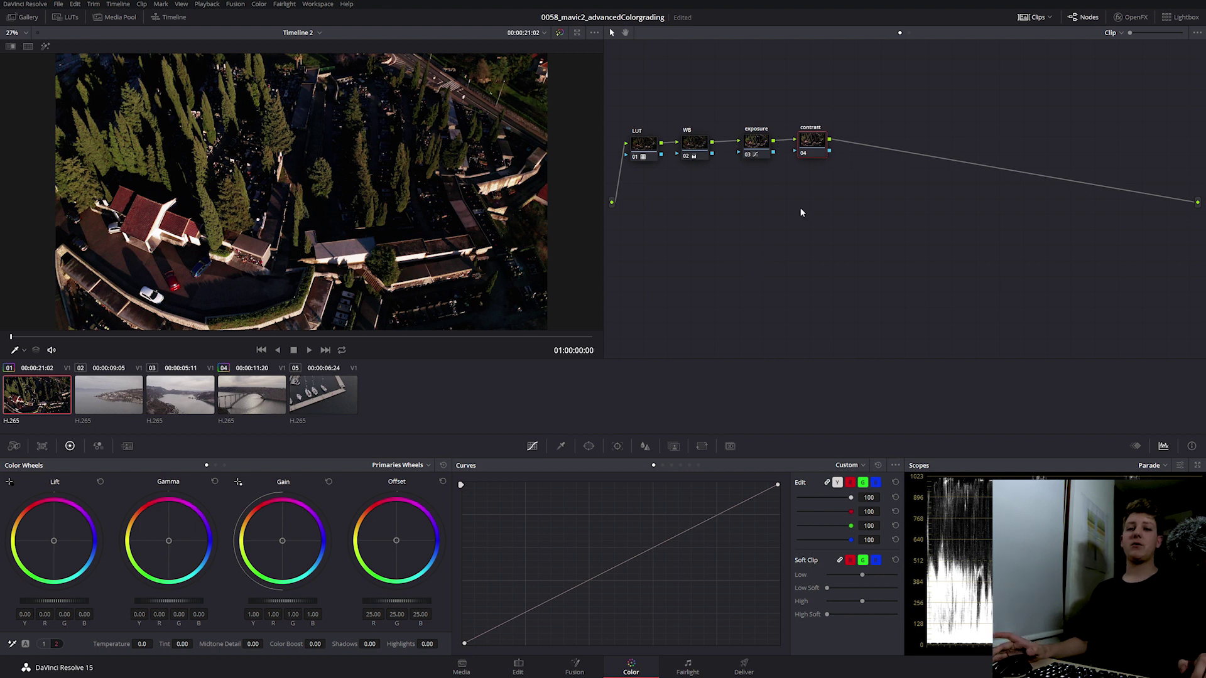
# Add a fifth serial node after the contrast node, label it "saturation" and place it closer to the chain.
pyautogui.hotkey('alt', 's')
pyautogui.rightClick(879, 153)
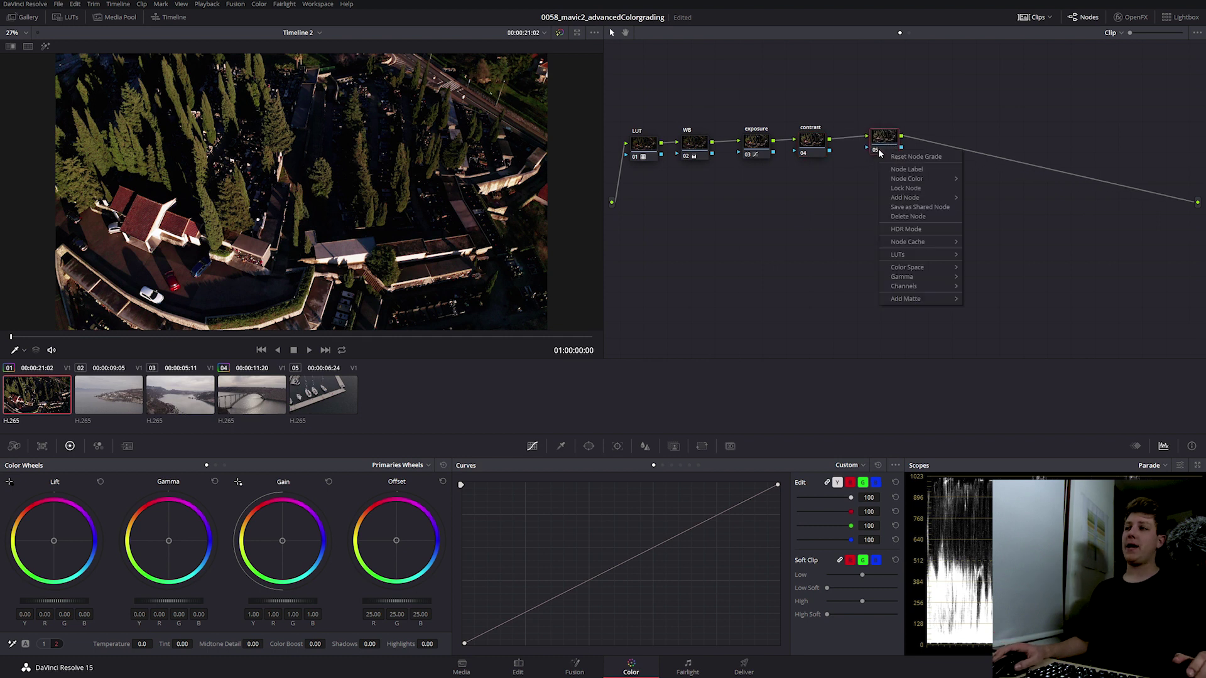
pyautogui.click(891, 167)
pyautogui.write('satur')
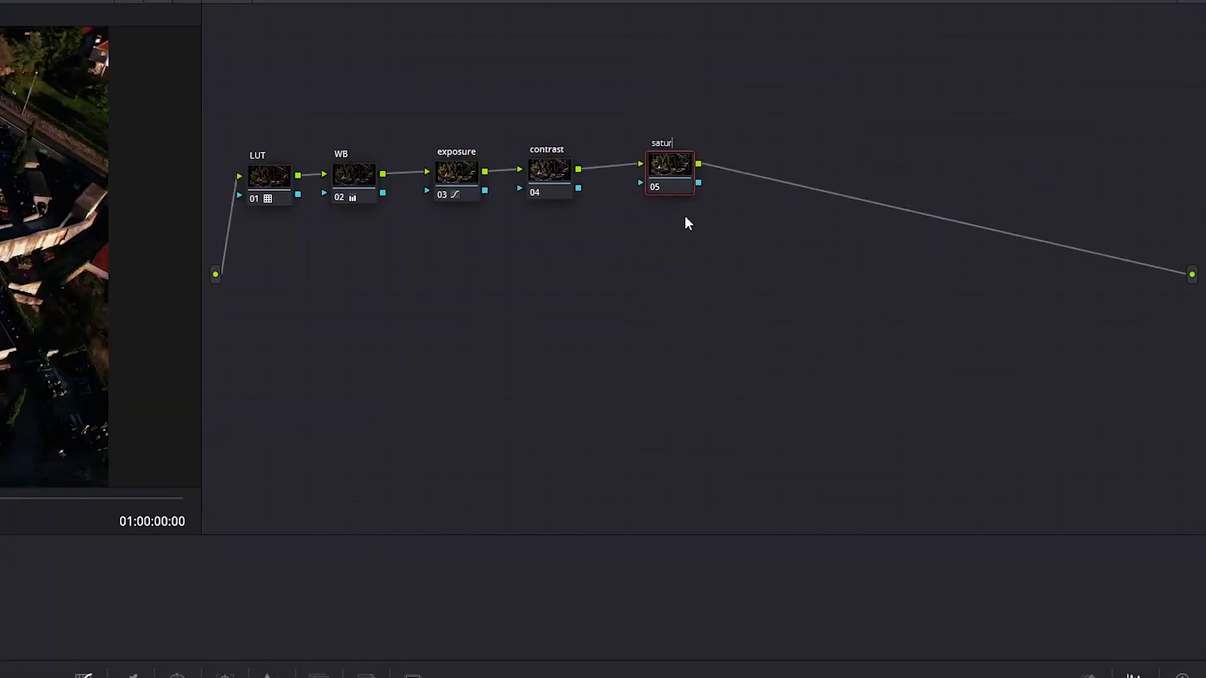
pyautogui.write('ation')
pyautogui.press('Return')
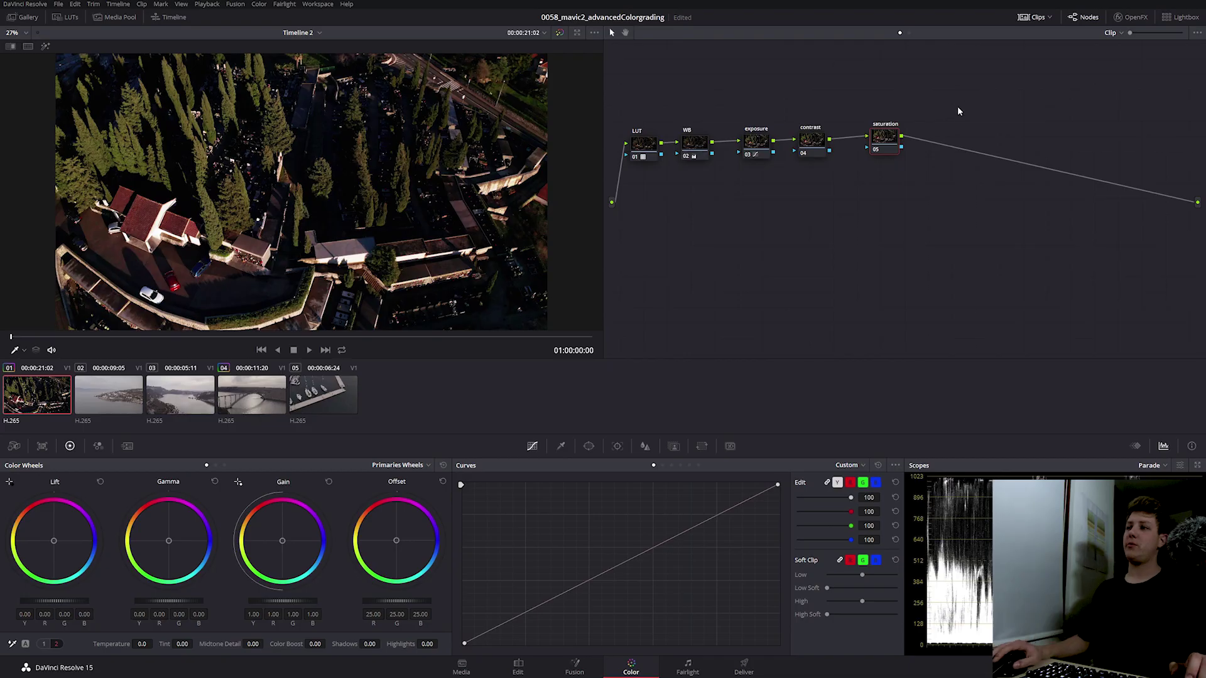
pyautogui.moveTo(891, 138); pyautogui.dragTo(884, 139)
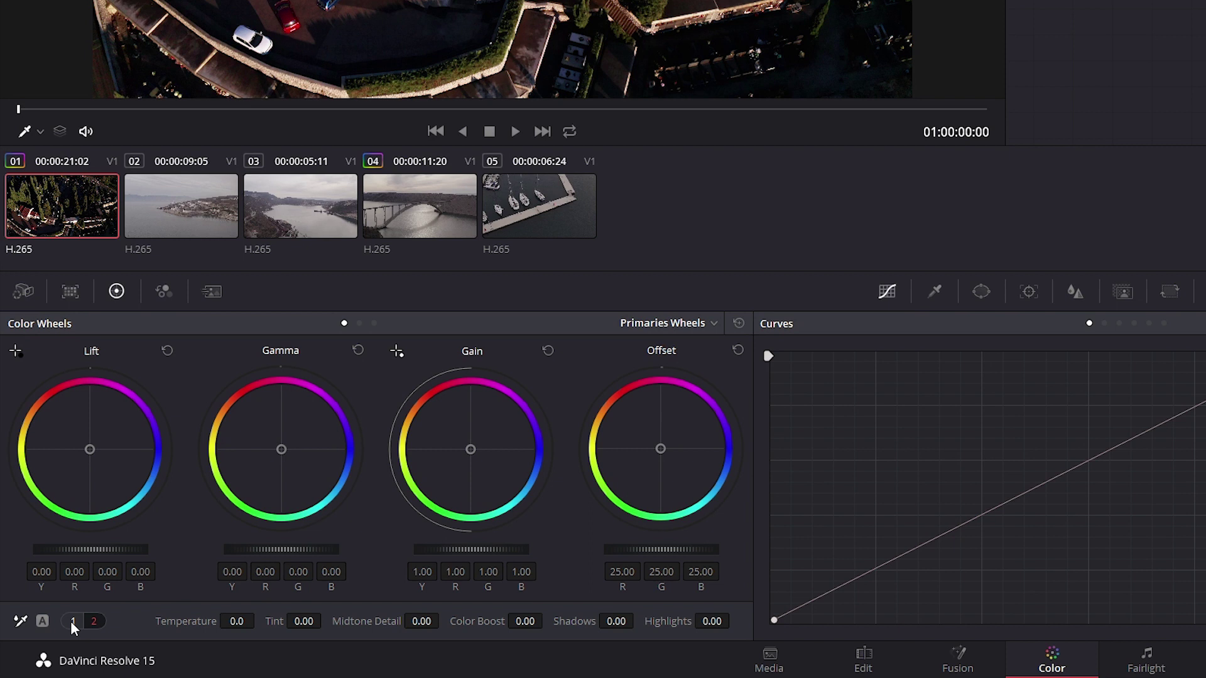
# Set the saturation to 60 on the saturation node and compare the shot with that node off and on.
pyautogui.click(43, 643)
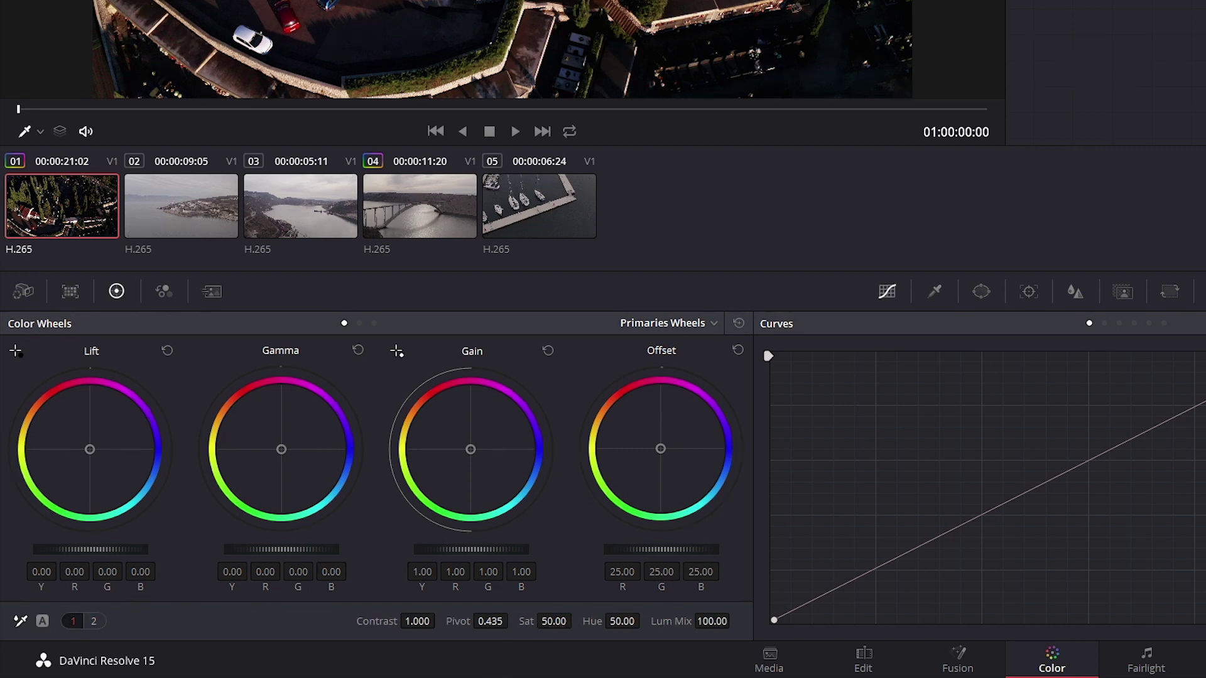
pyautogui.click(553, 621)
pyautogui.write('60')
pyautogui.press('Return')
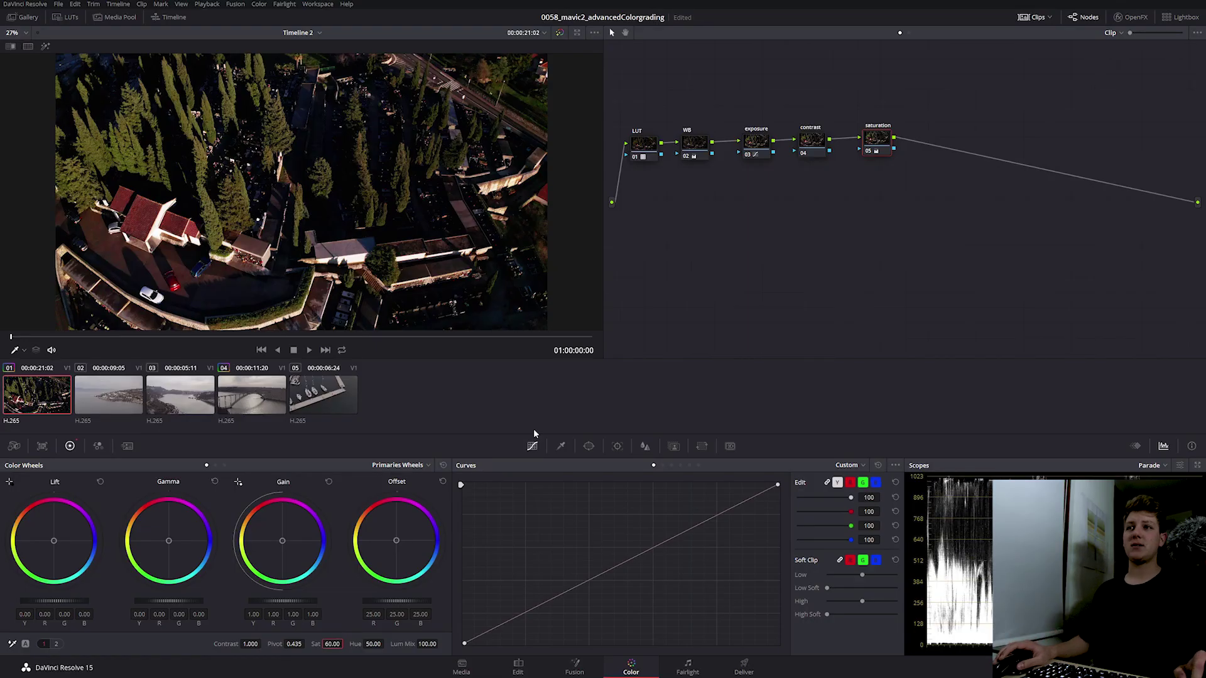
pyautogui.hotkey('ctrl', 'd')
pyautogui.hotkey('ctrl', 'd')
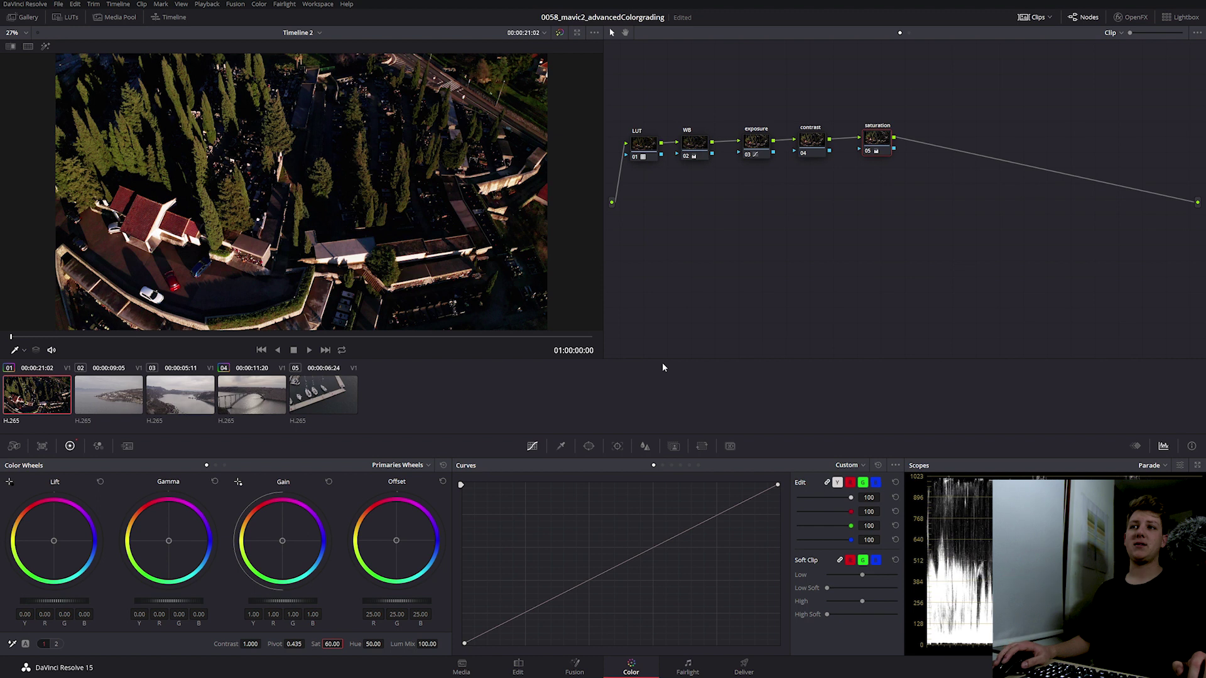
# Try a stronger saturation of 65 on the saturation node and bring it back to 60.
pyautogui.doubleClick(337, 644)
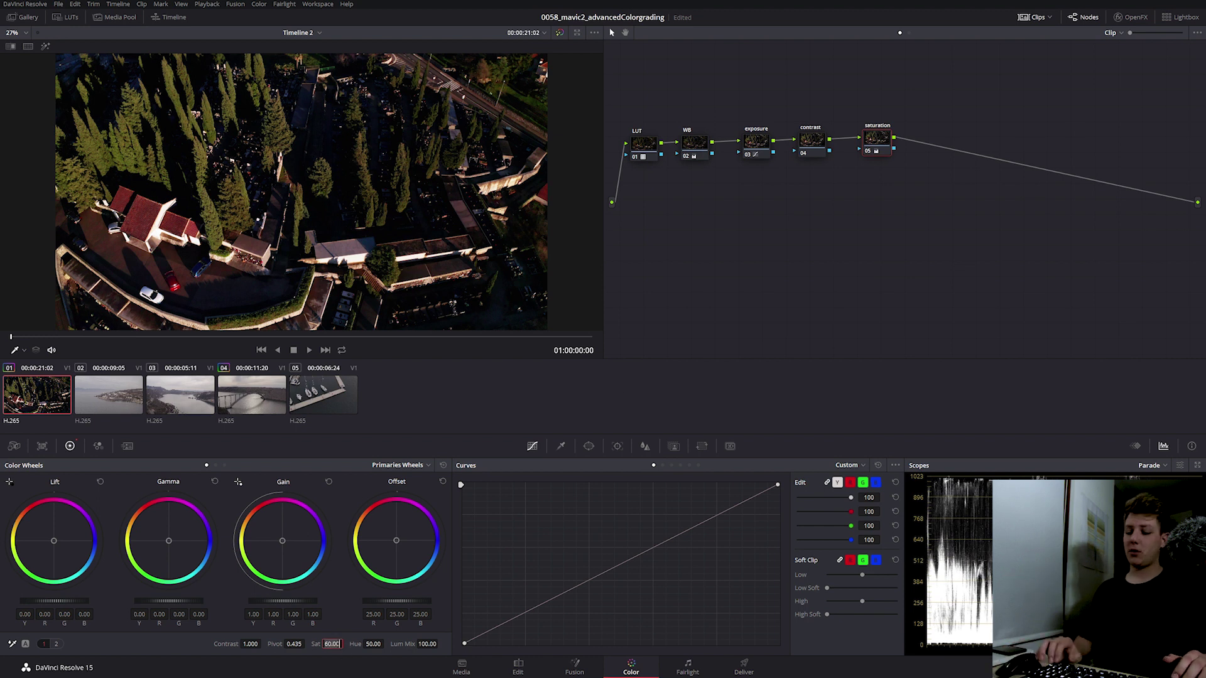
pyautogui.write('65')
pyautogui.press('Return')
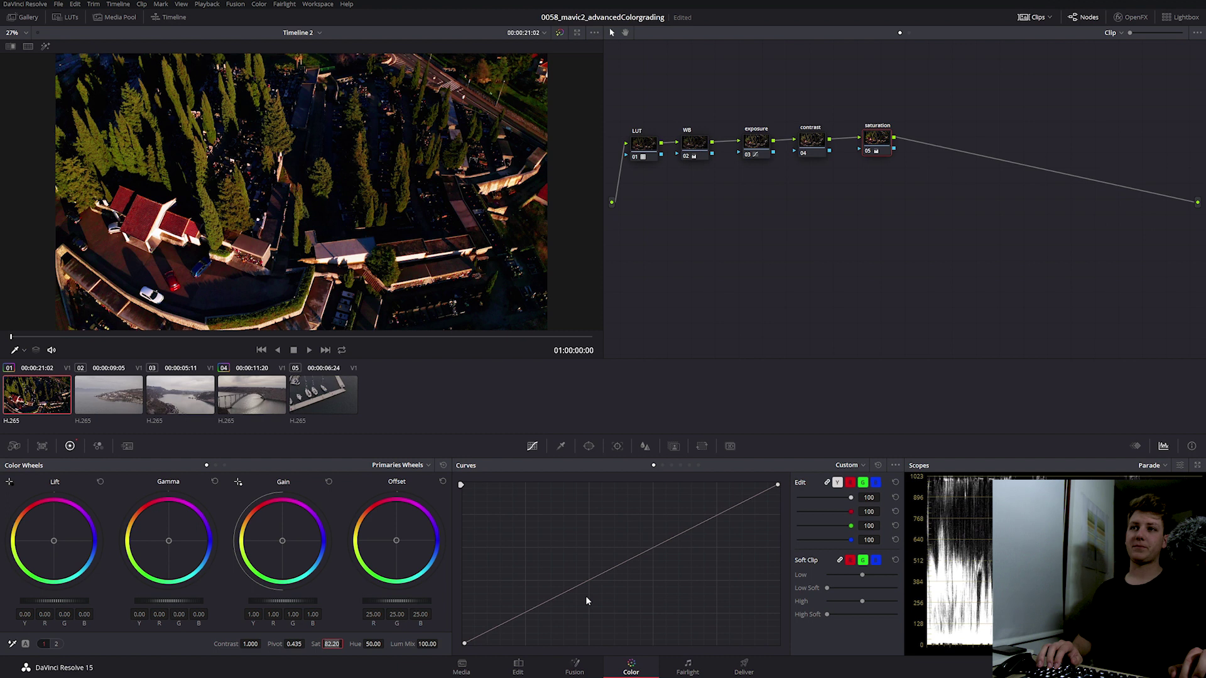
pyautogui.press('Return')
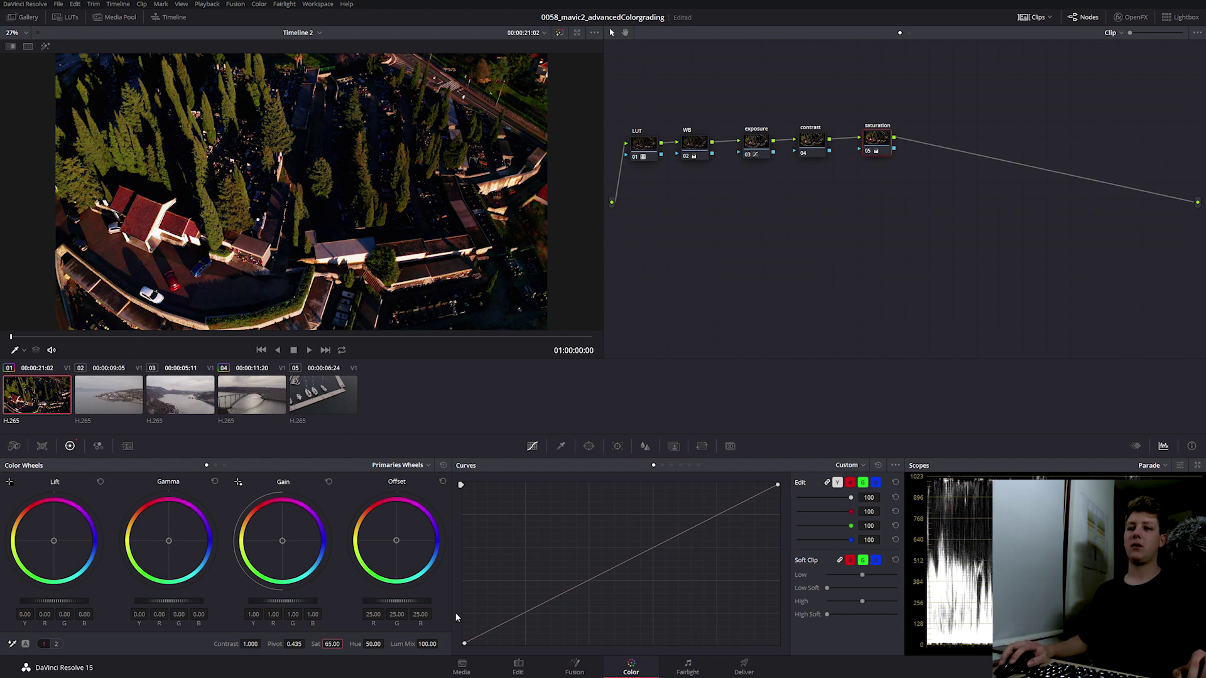
pyautogui.moveTo(341, 642); pyautogui.dragTo(334, 642)
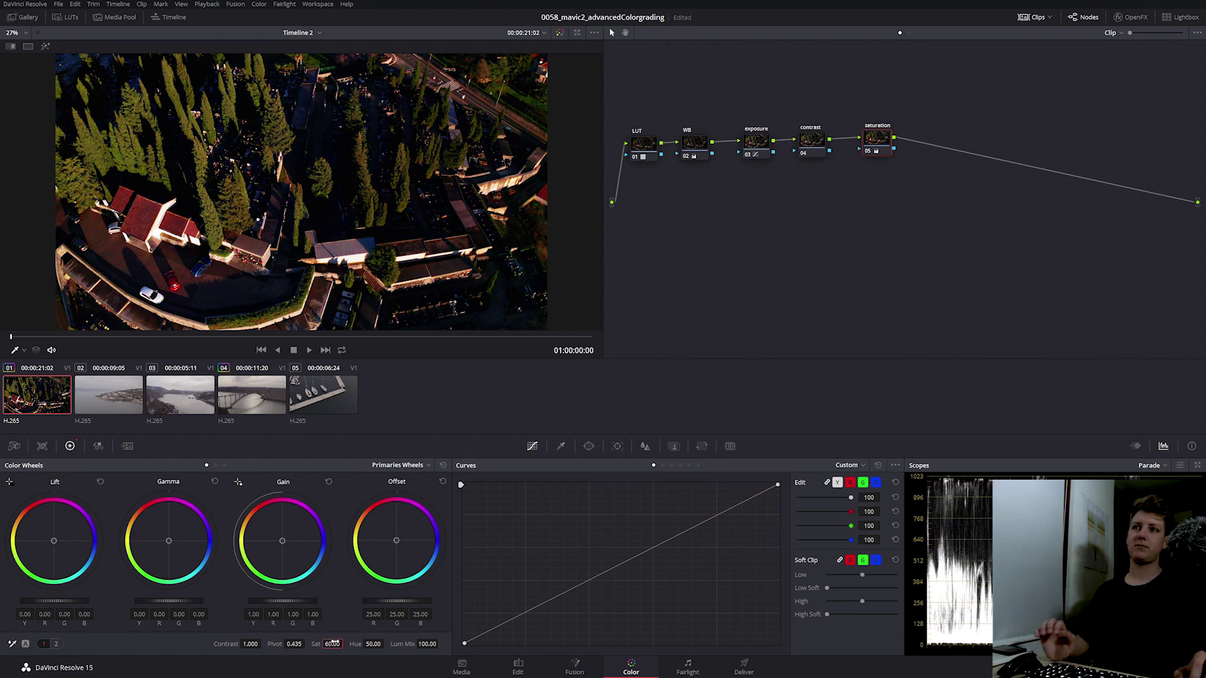
# Tighten the saturation node's spacing, add a sixth serial node on a new row below the chain and label it "greenTrees".
pyautogui.moveTo(880, 143); pyautogui.dragTo(868, 143)
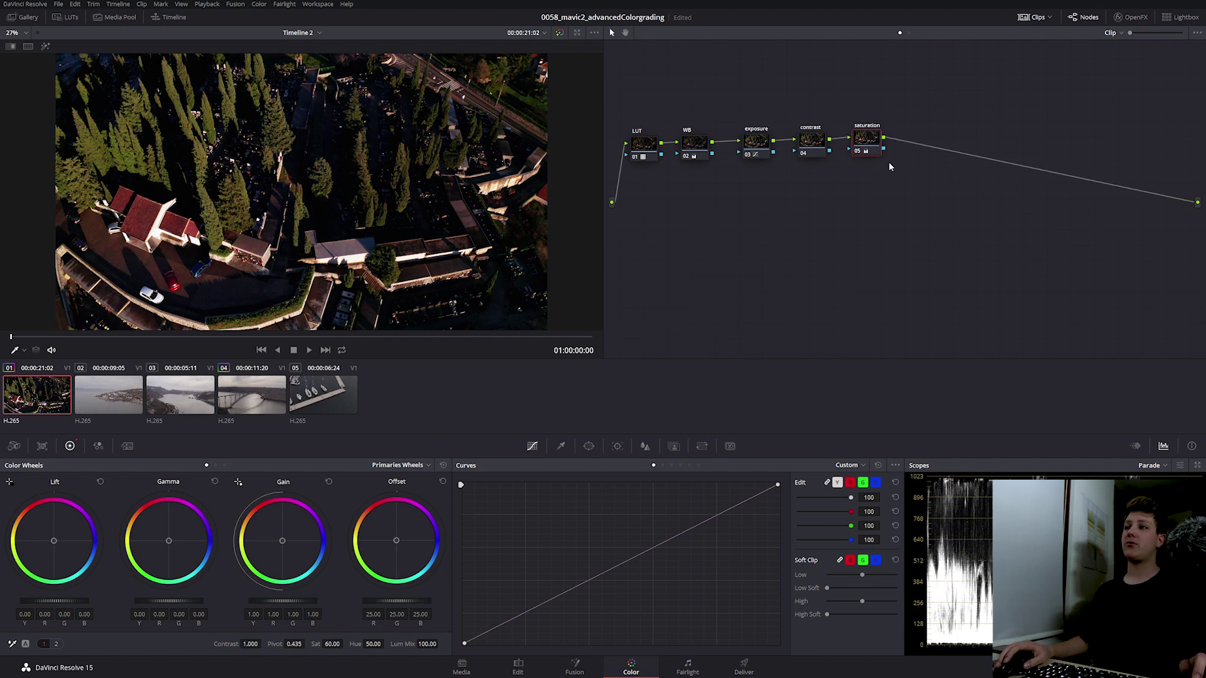
pyautogui.hotkey('alt', 's')
pyautogui.moveTo(917, 138); pyautogui.dragTo(700, 254)
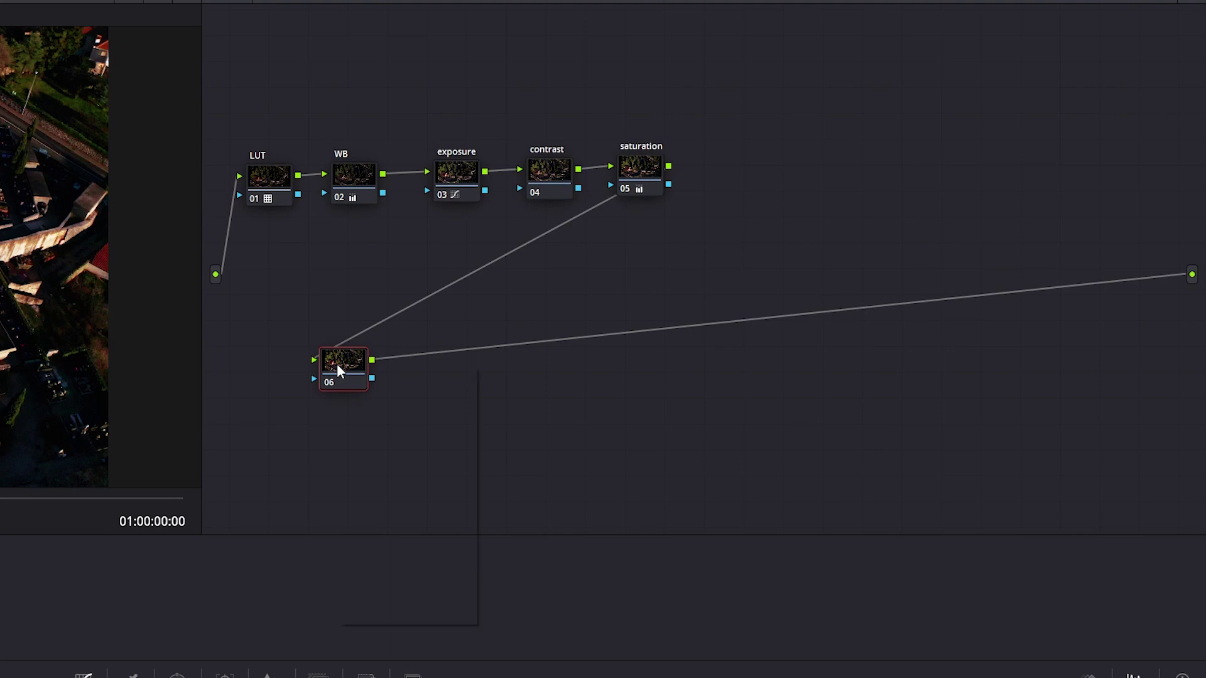
pyautogui.rightClick(683, 254)
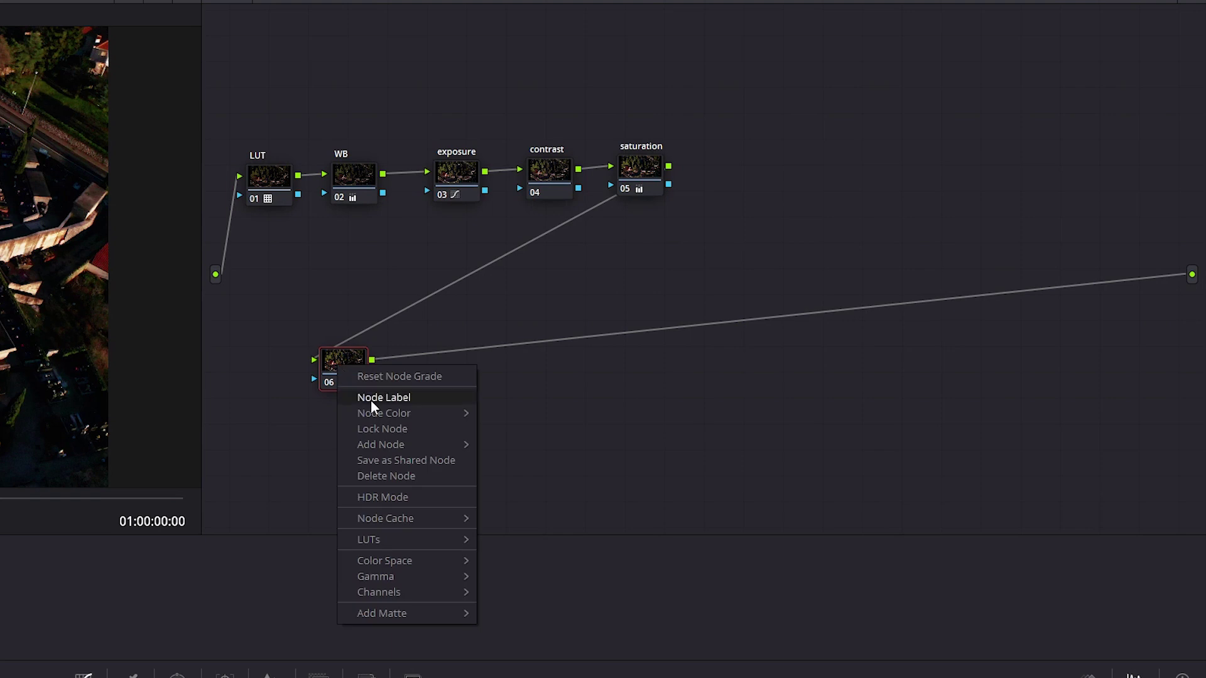
pyautogui.click(705, 276)
pyautogui.write('greenTrees')
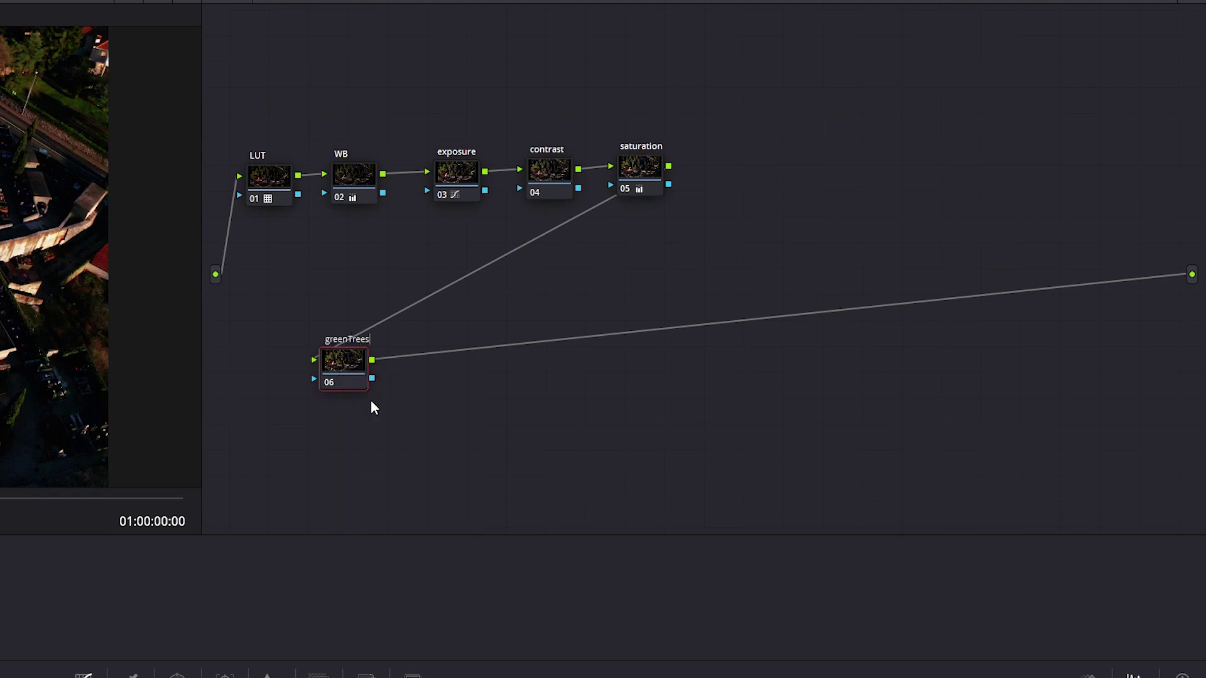
pyautogui.press('Return')
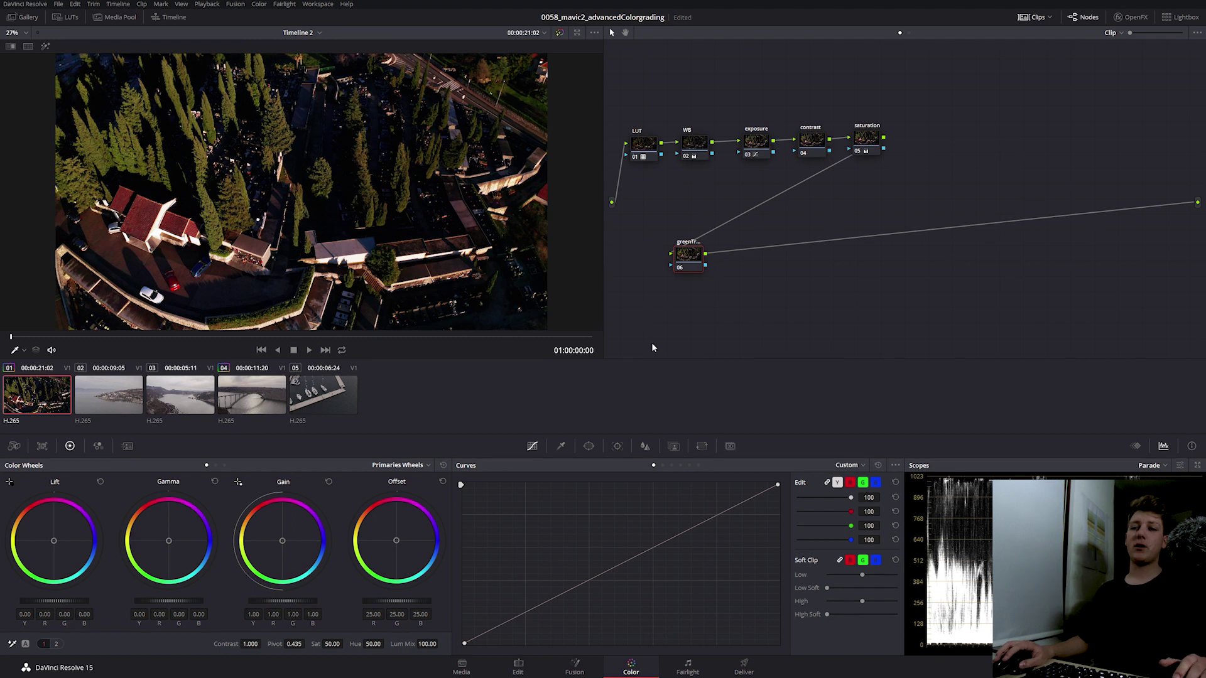
# Key a green tree on the greenTrees node with the HSL qualifier, highlight the selection, and widen it to saturation low 0.0 and luminance 48.8 to 67.3.
pyautogui.click(560, 447)
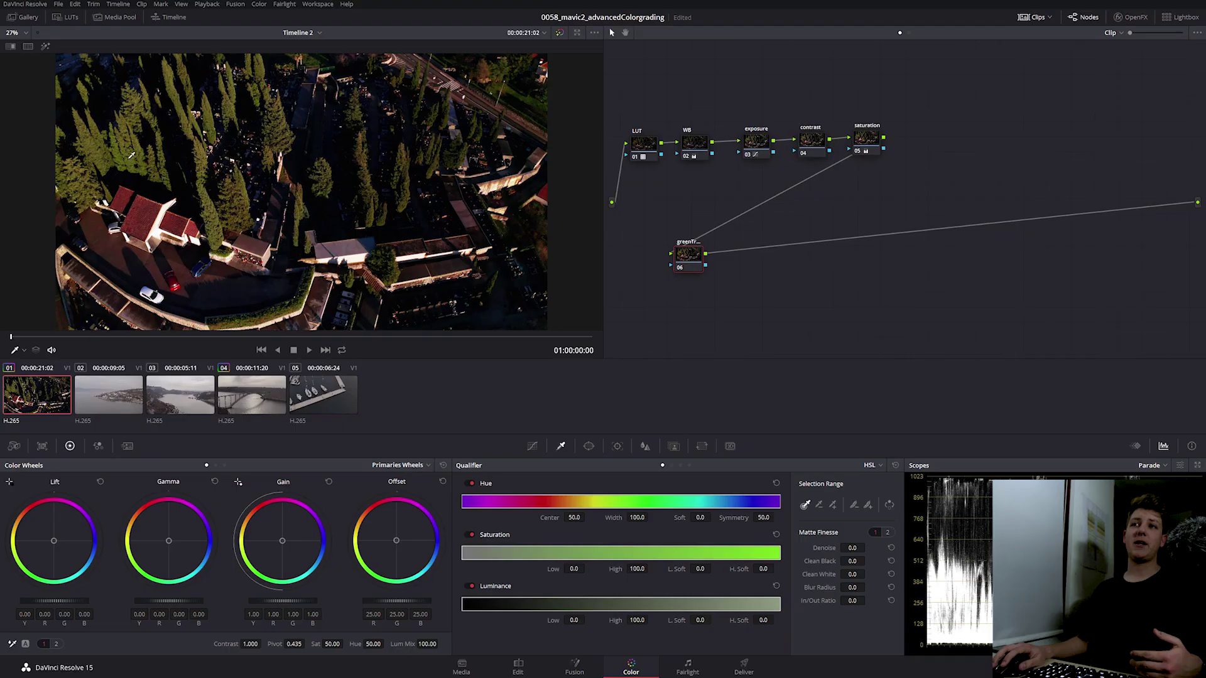
pyautogui.click(219, 196)
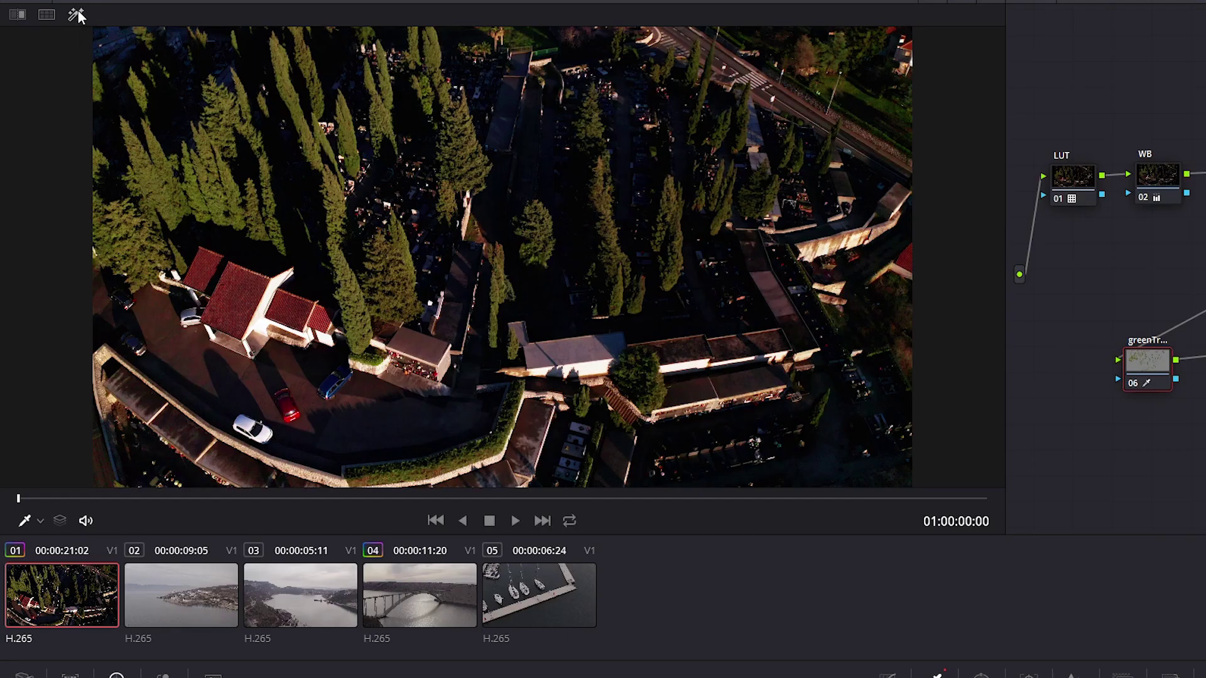
pyautogui.click(76, 14)
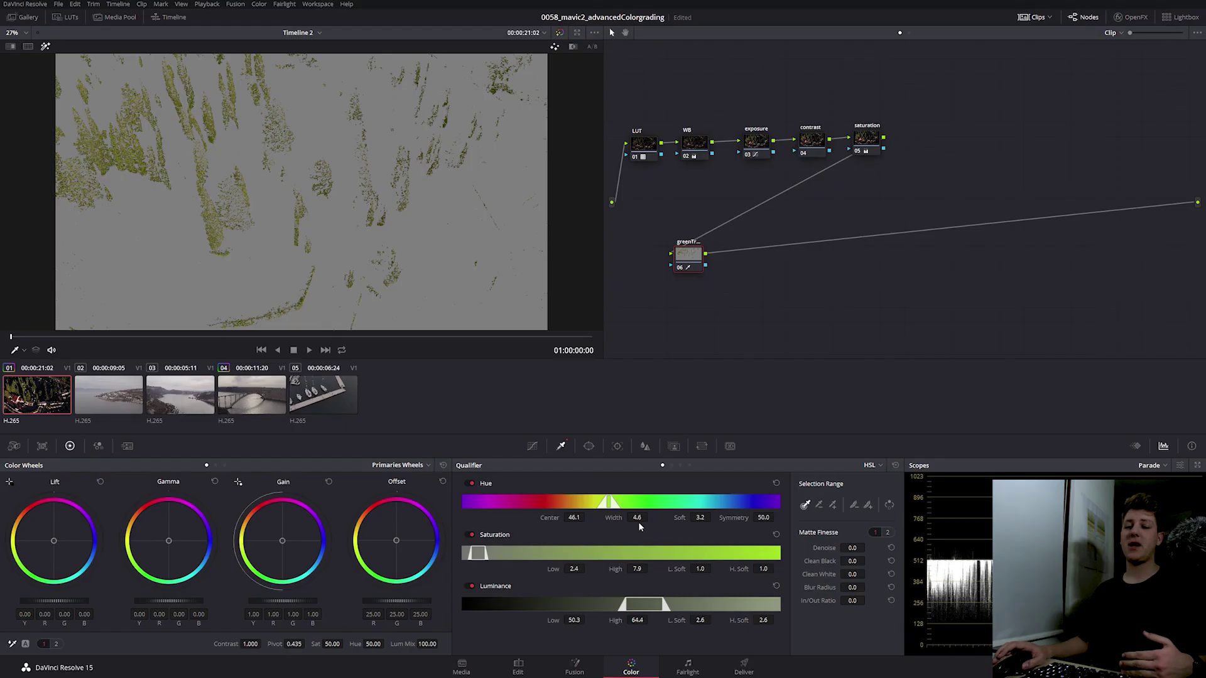
pyautogui.moveTo(638, 522); pyautogui.dragTo(651, 517)
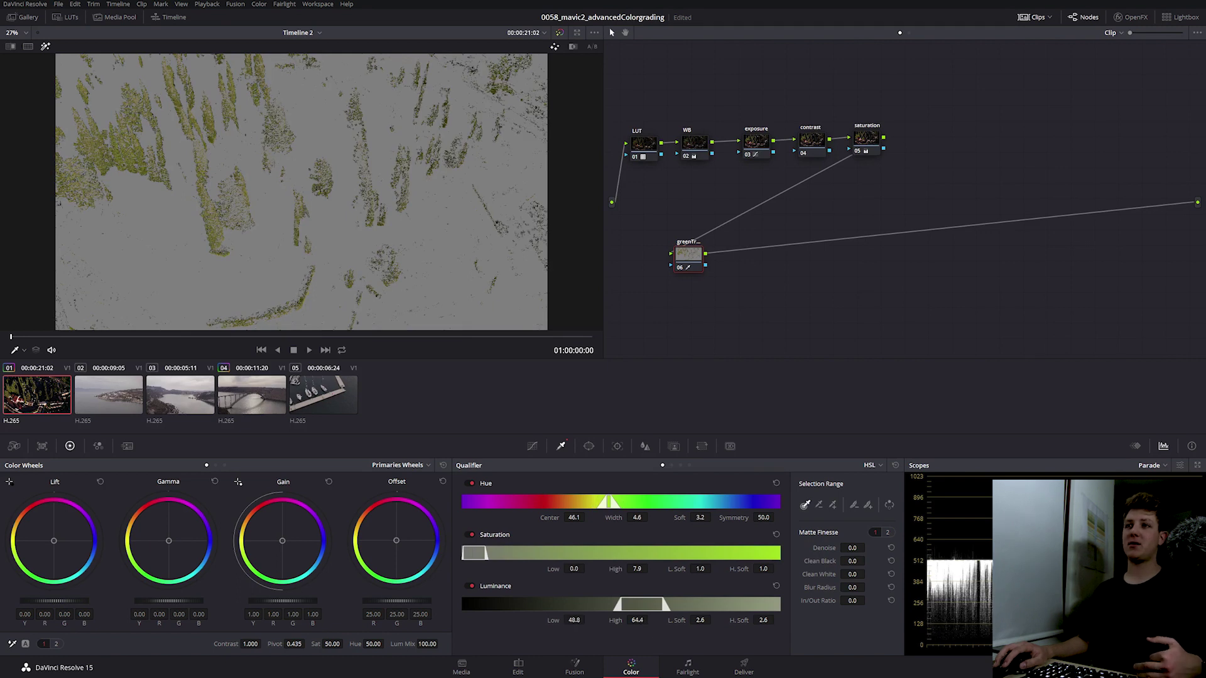
pyautogui.moveTo(642, 622); pyautogui.dragTo(652, 621)
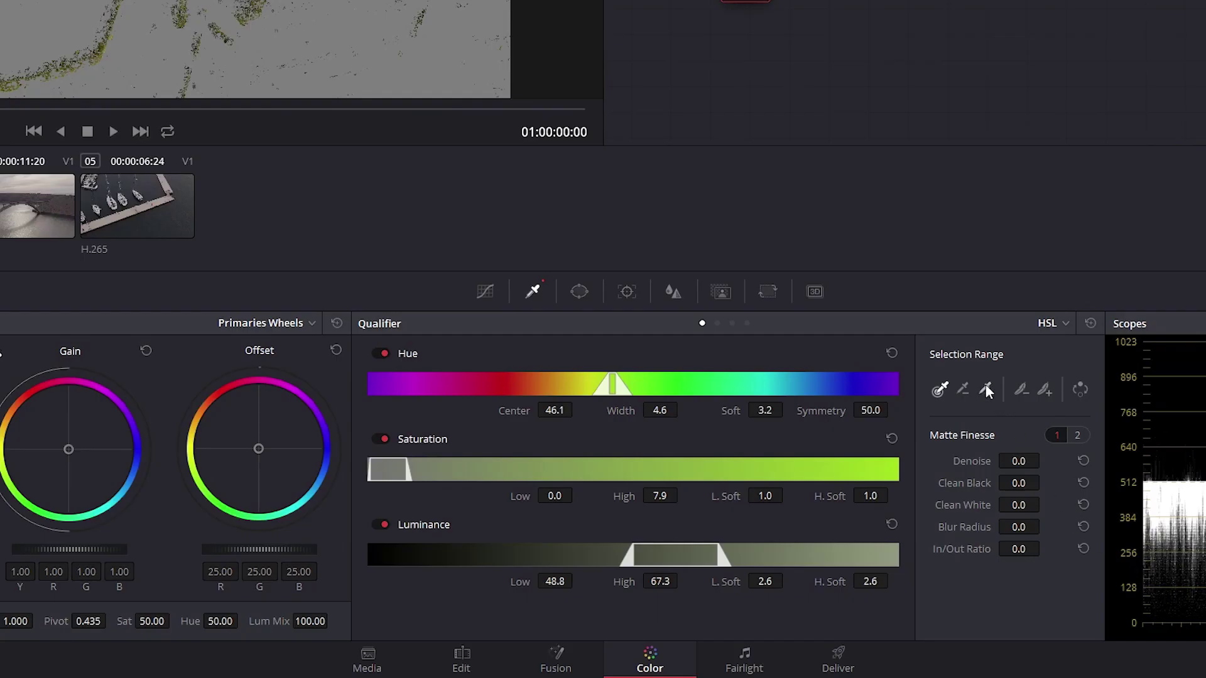
# Extend the green tree key by sampling more foliage across several trees with the additive color picker.
pyautogui.click(985, 386)
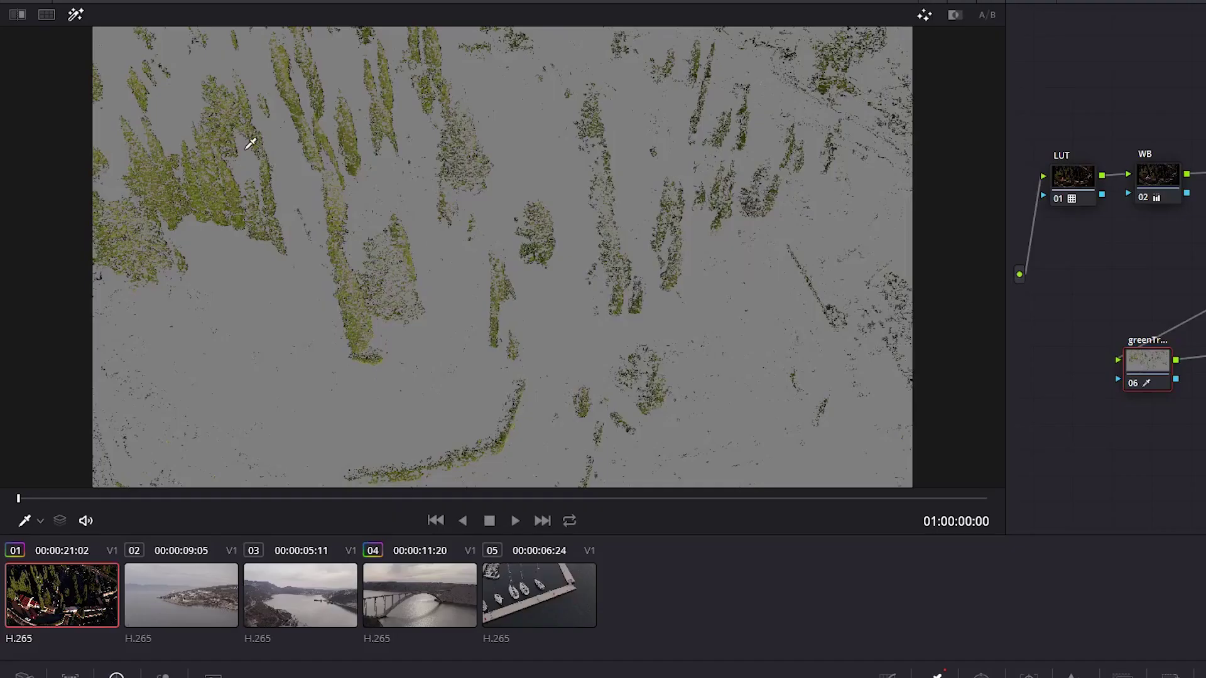
pyautogui.scroll(3, 318, 293)
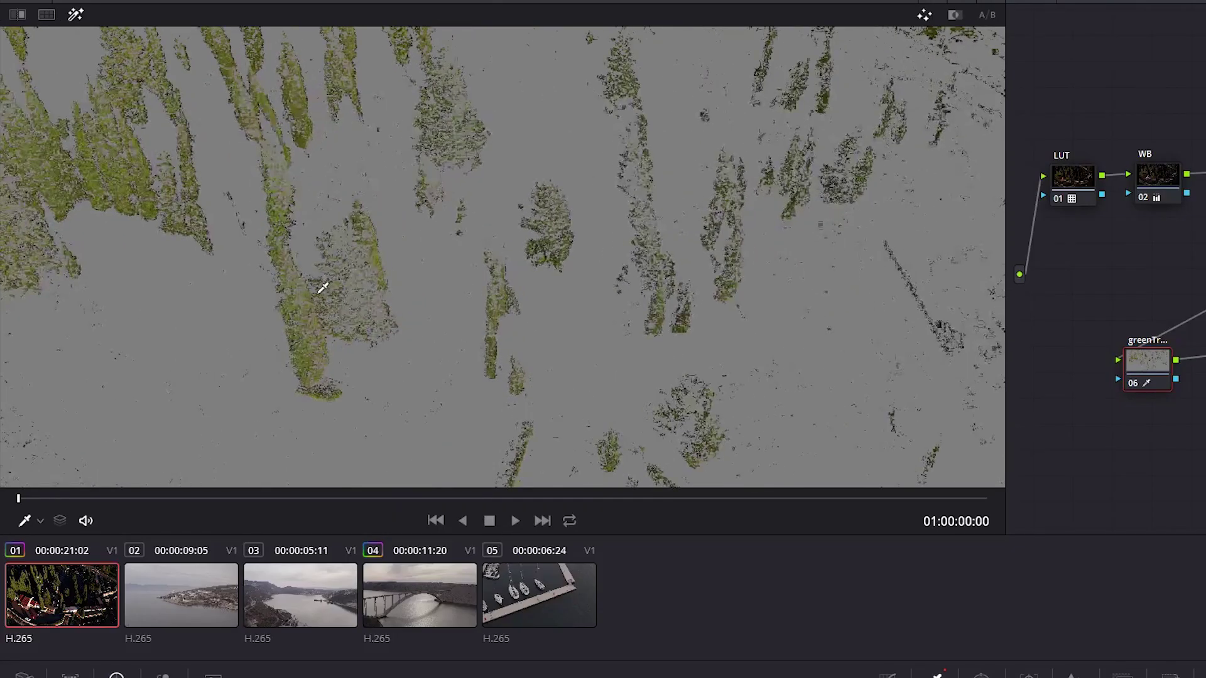
pyautogui.scroll(2, 320, 285)
pyautogui.scroll(2, 563, 258)
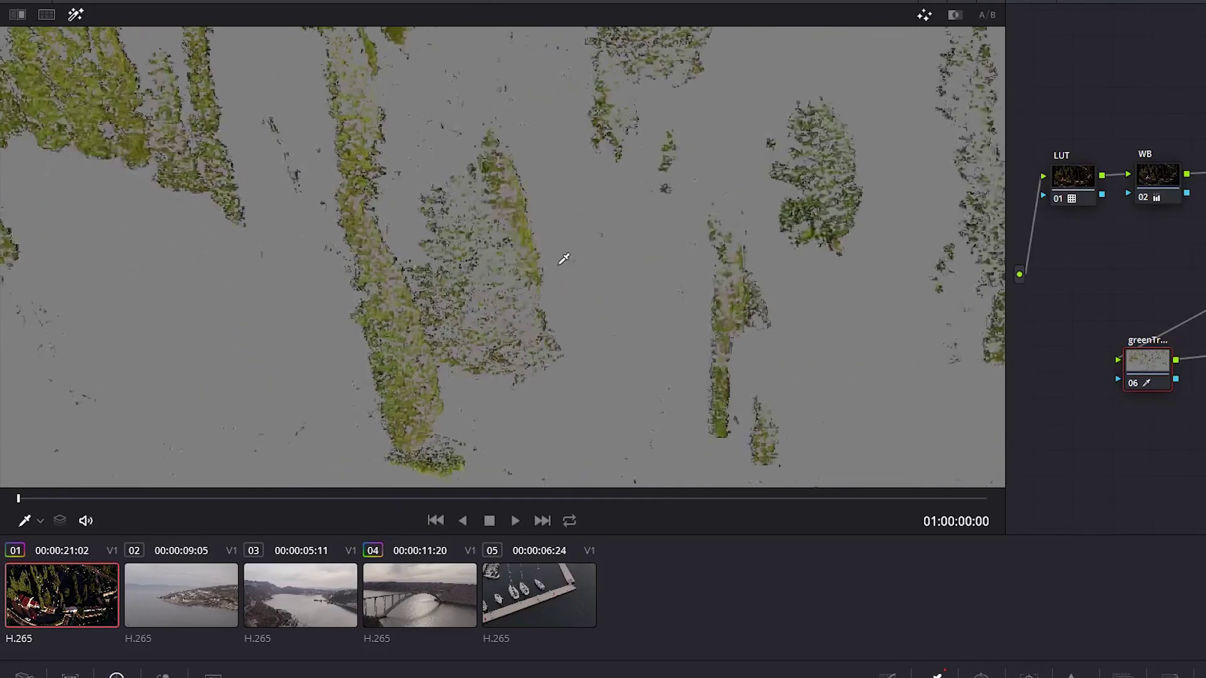
pyautogui.scroll(1, 523, 277)
pyautogui.scroll(1, 518, 282)
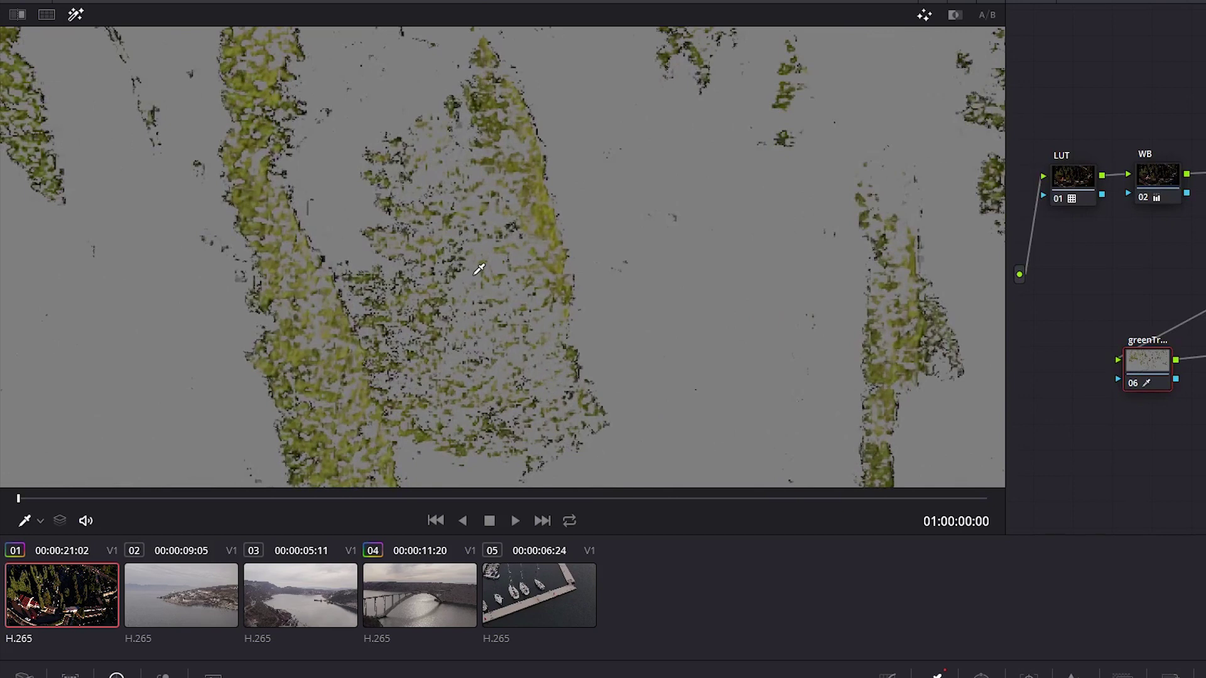
pyautogui.moveTo(464, 274); pyautogui.dragTo(508, 276)
pyautogui.moveTo(422, 196); pyautogui.dragTo(615, 362)
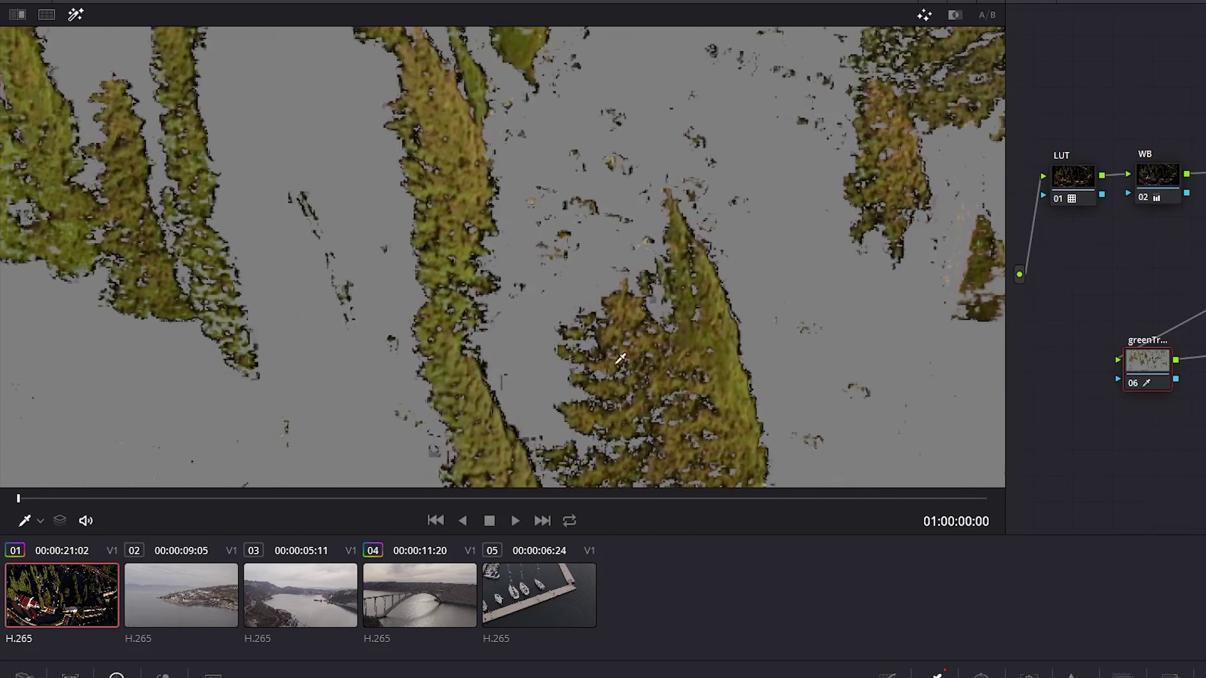
pyautogui.moveTo(258, 160); pyautogui.dragTo(404, 310)
pyautogui.click(26, 3)
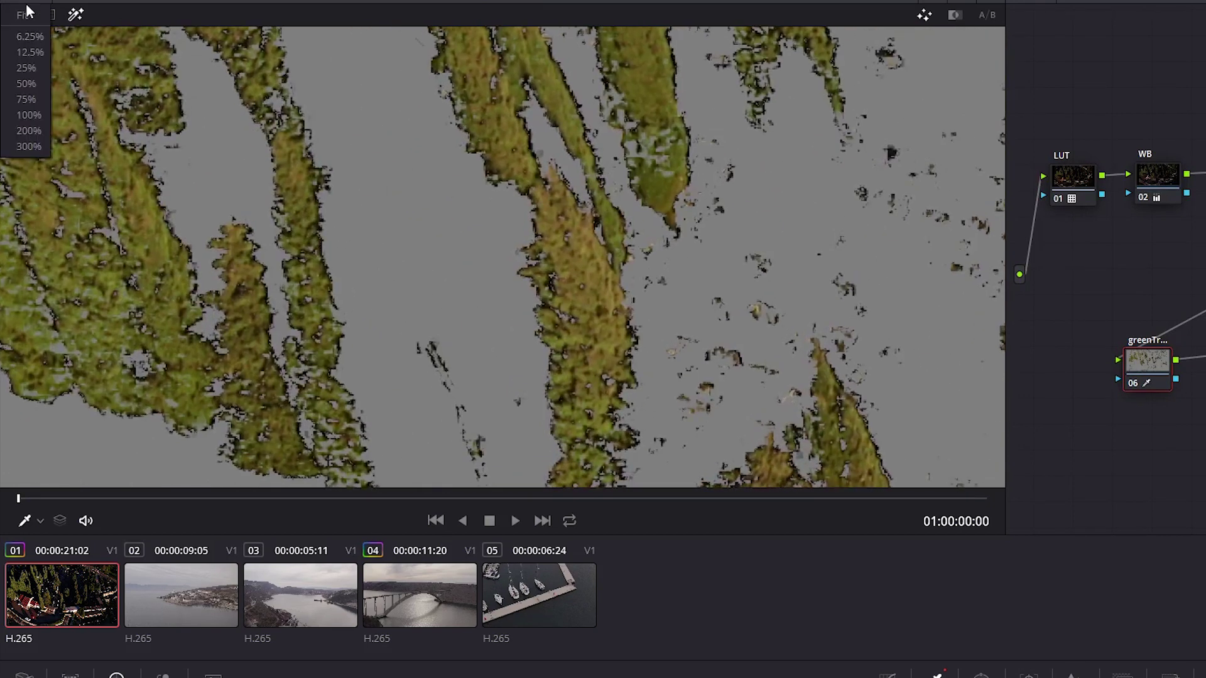
pyautogui.click(25, 16)
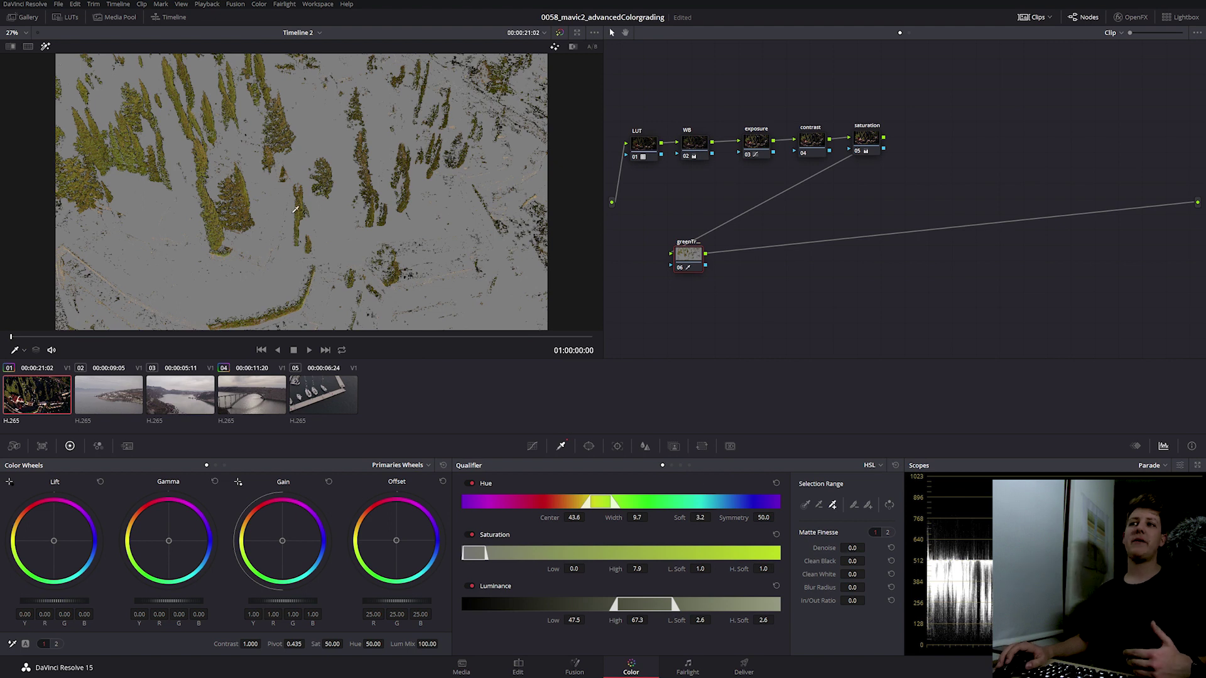
# Refine the green tree matte with denoise 2.6, clean black 5.9, clean white 7.6 and blur radius 6.9.
pyautogui.scroll(2, 217, 172)
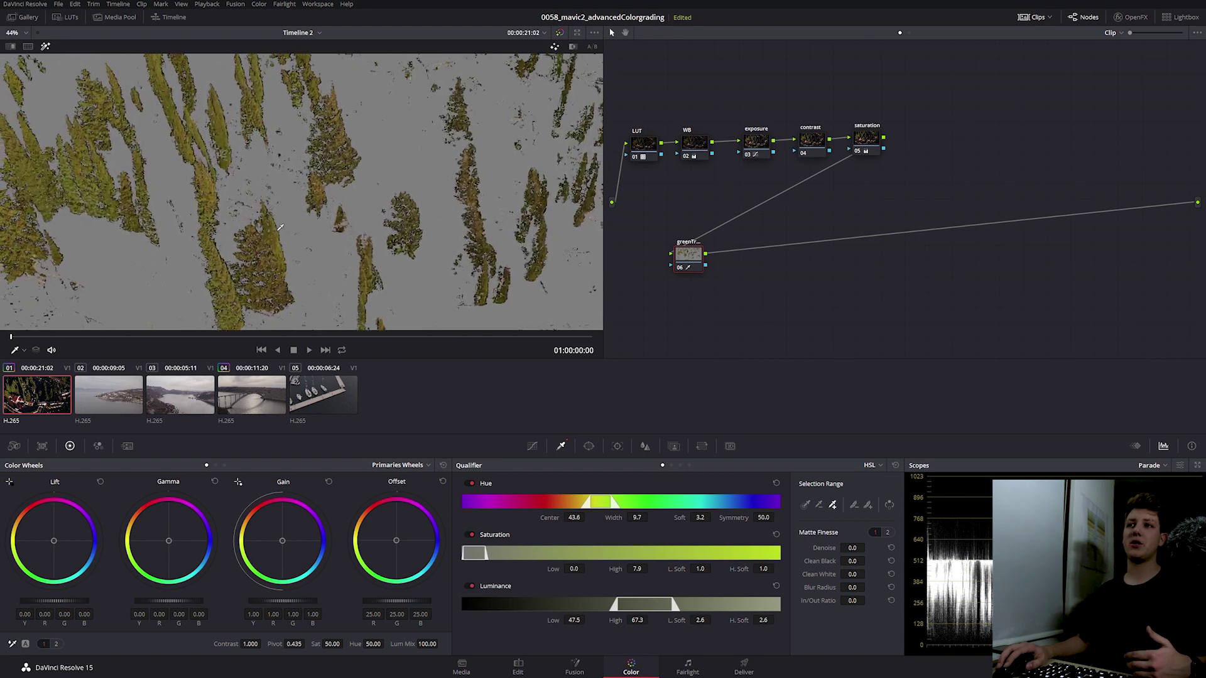
pyautogui.moveTo(852, 548); pyautogui.dragTo(867, 548)
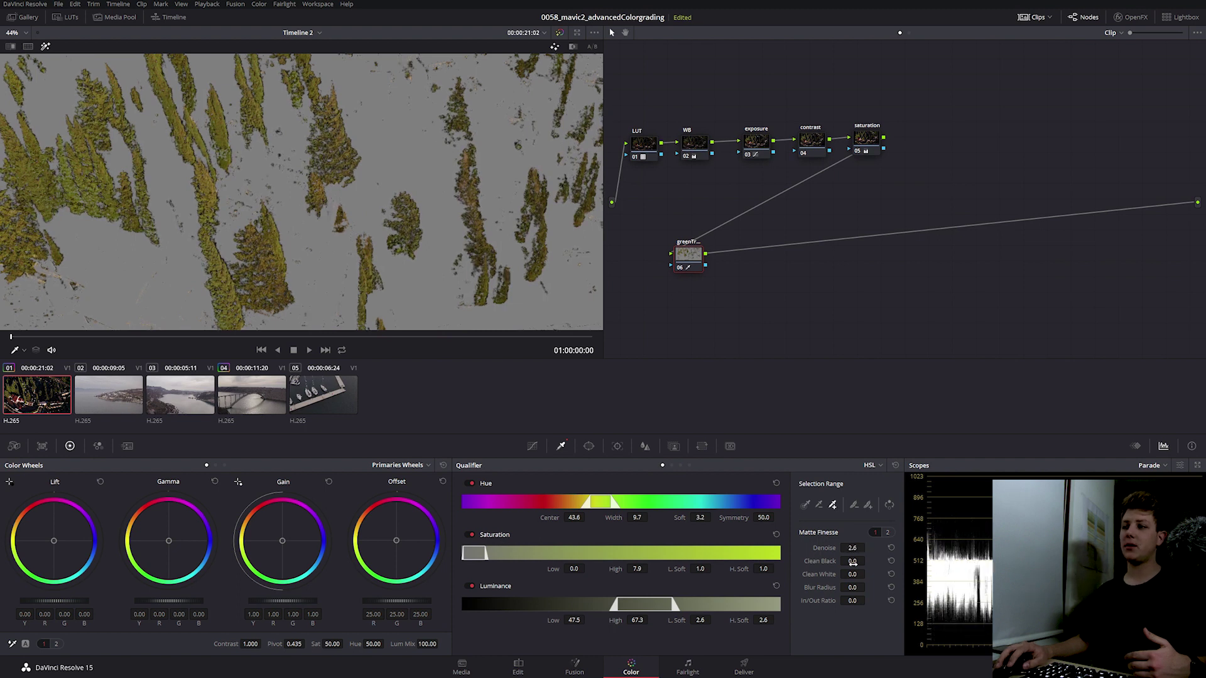
pyautogui.moveTo(852, 562)
pyautogui.mouseDown()
pyautogui.moveTo(869, 561)
pyautogui.moveTo(868, 574)
pyautogui.mouseUp()
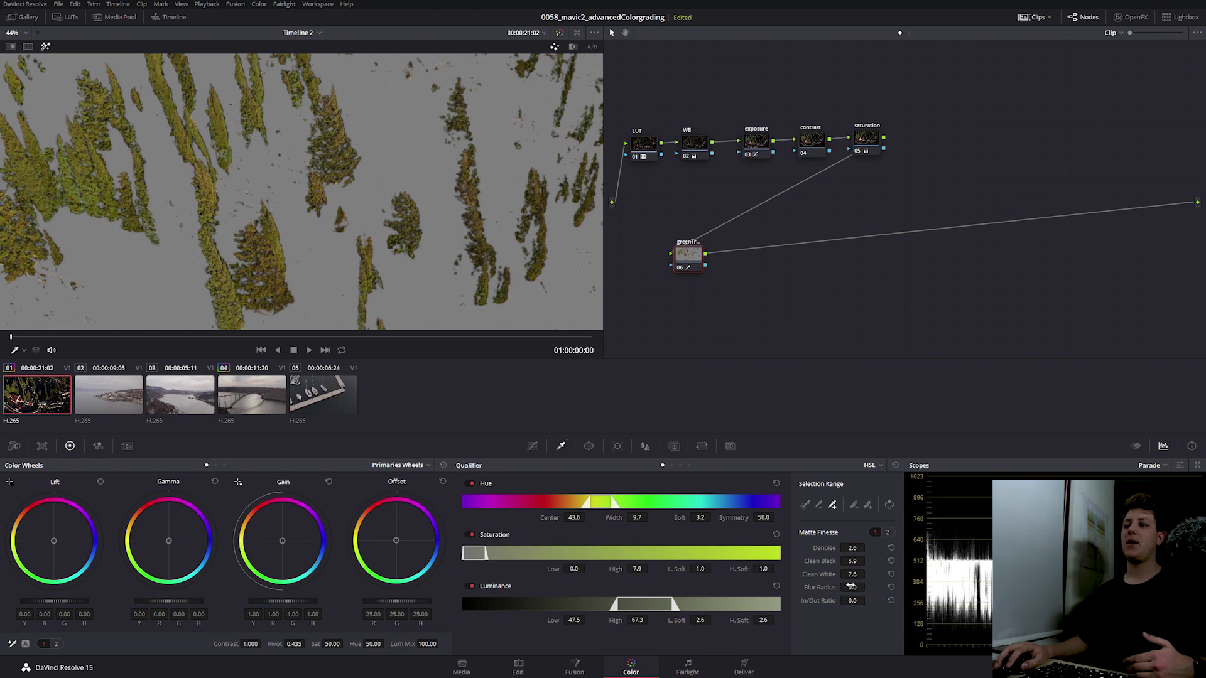
pyautogui.moveTo(851, 587); pyautogui.dragTo(867, 586)
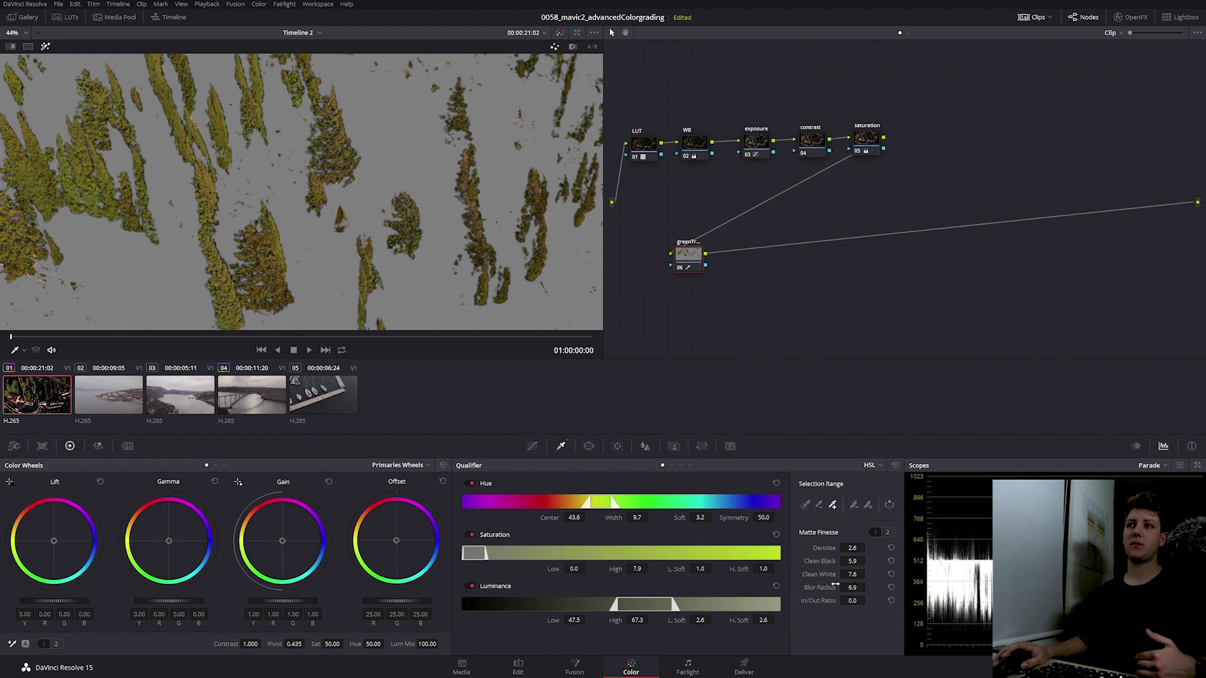
# Inspect the edges of the keyed trees up close, turn off the selection highlight and fit the whole frame in the viewer.
pyautogui.moveTo(291, 180); pyautogui.dragTo(488, 314)
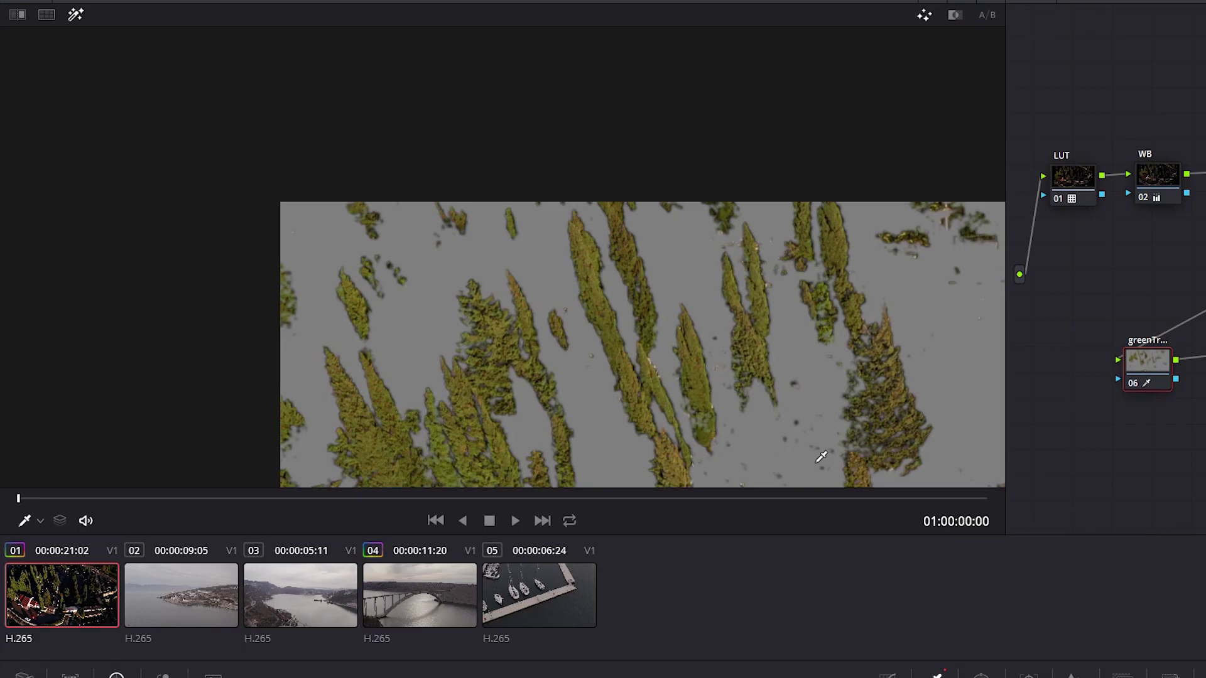
pyautogui.moveTo(673, 364); pyautogui.dragTo(437, 150)
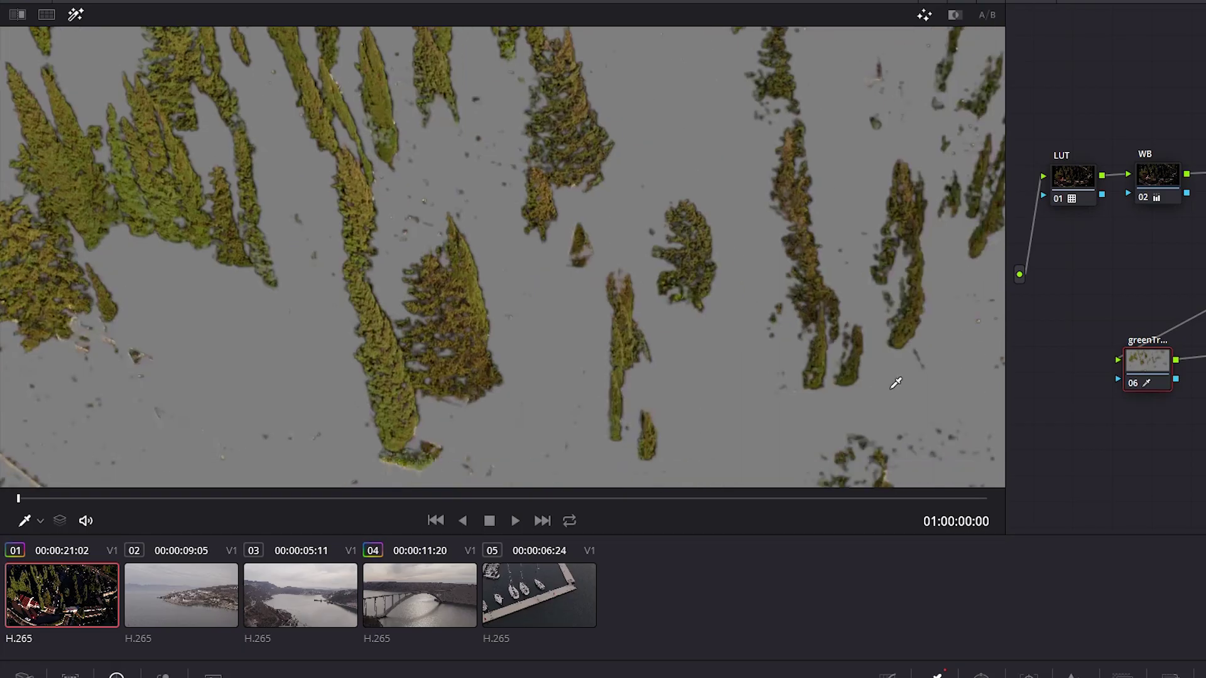
pyautogui.moveTo(849, 384); pyautogui.dragTo(689, 381)
pyautogui.moveTo(524, 337); pyautogui.dragTo(533, 338)
pyautogui.scroll(-2, 537, 332)
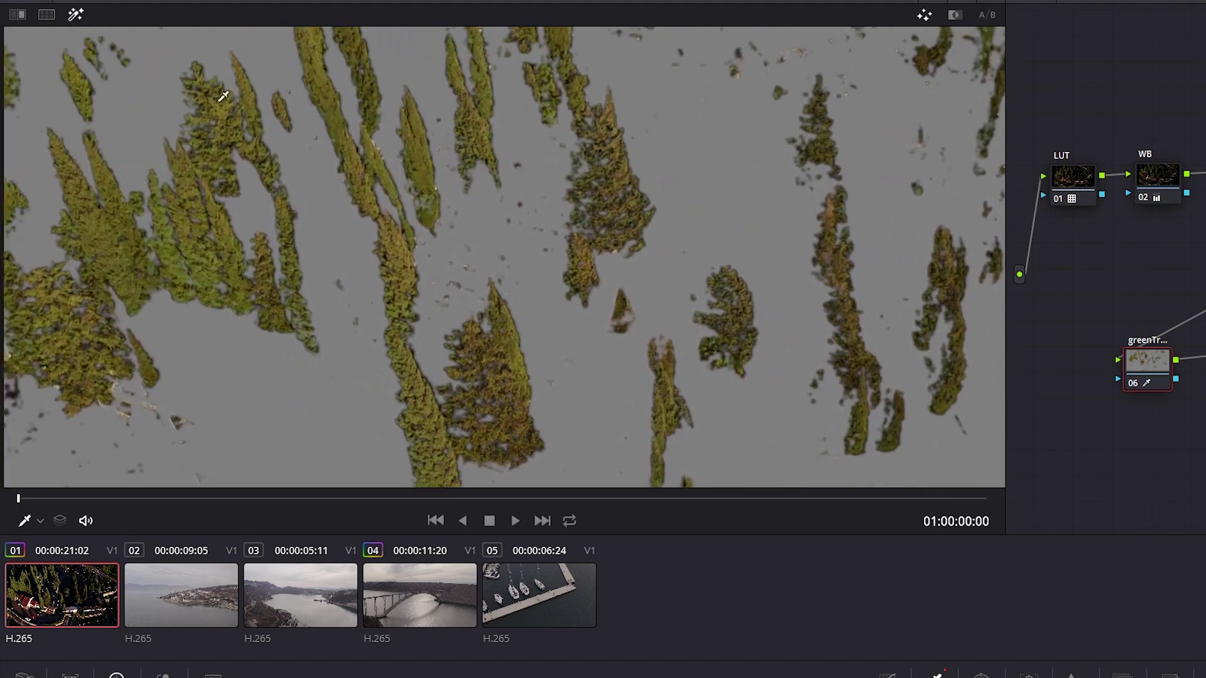
pyautogui.click(76, 16)
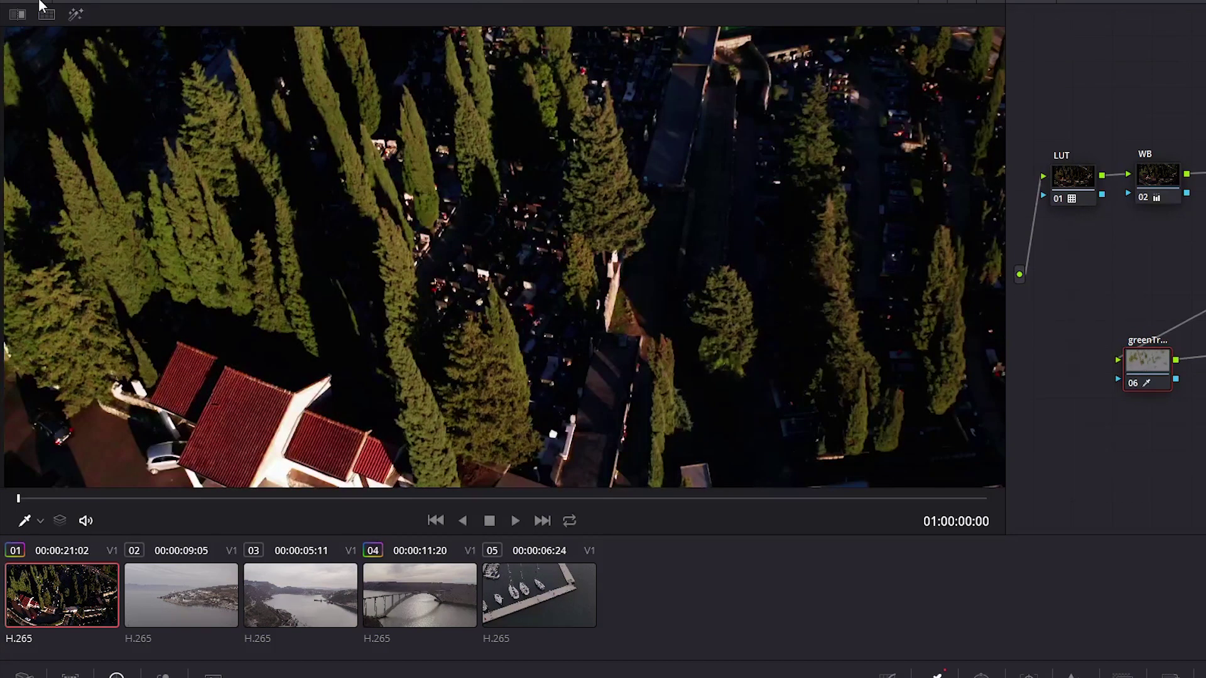
pyautogui.click(39, 3)
pyautogui.click(27, 16)
pyautogui.click(26, 17)
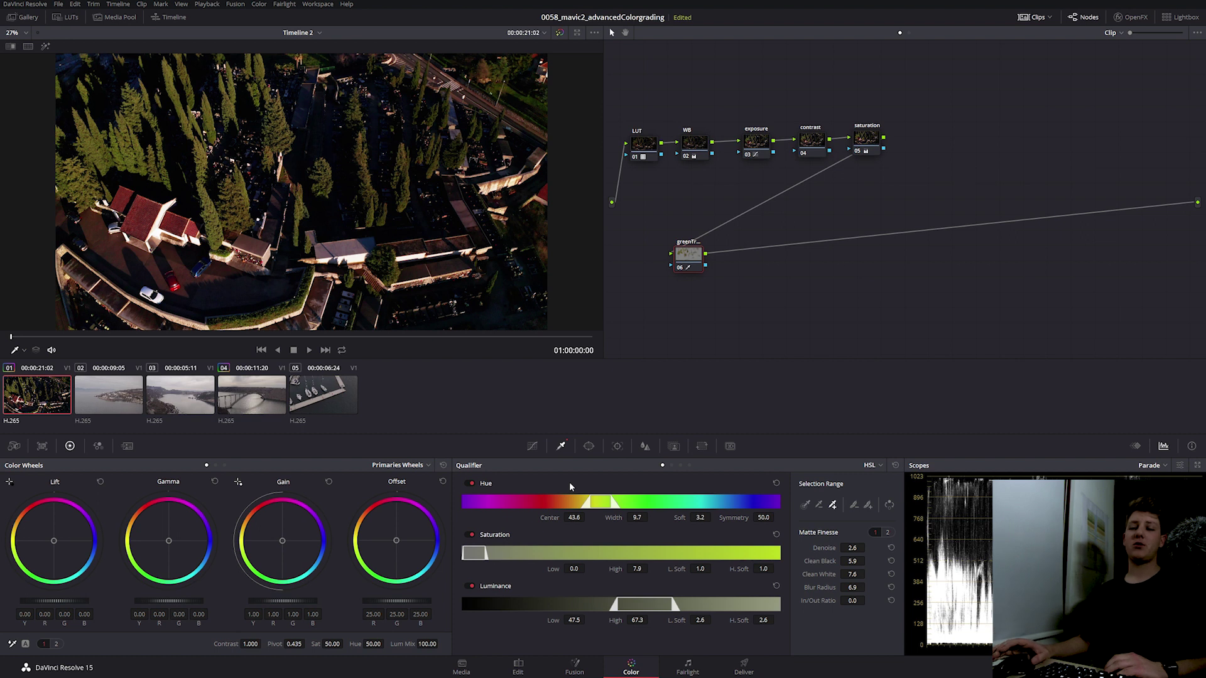
# Brighten the keyed trees with a raised point in the upper part of the custom curve and set their saturation to 60.
pyautogui.click(533, 446)
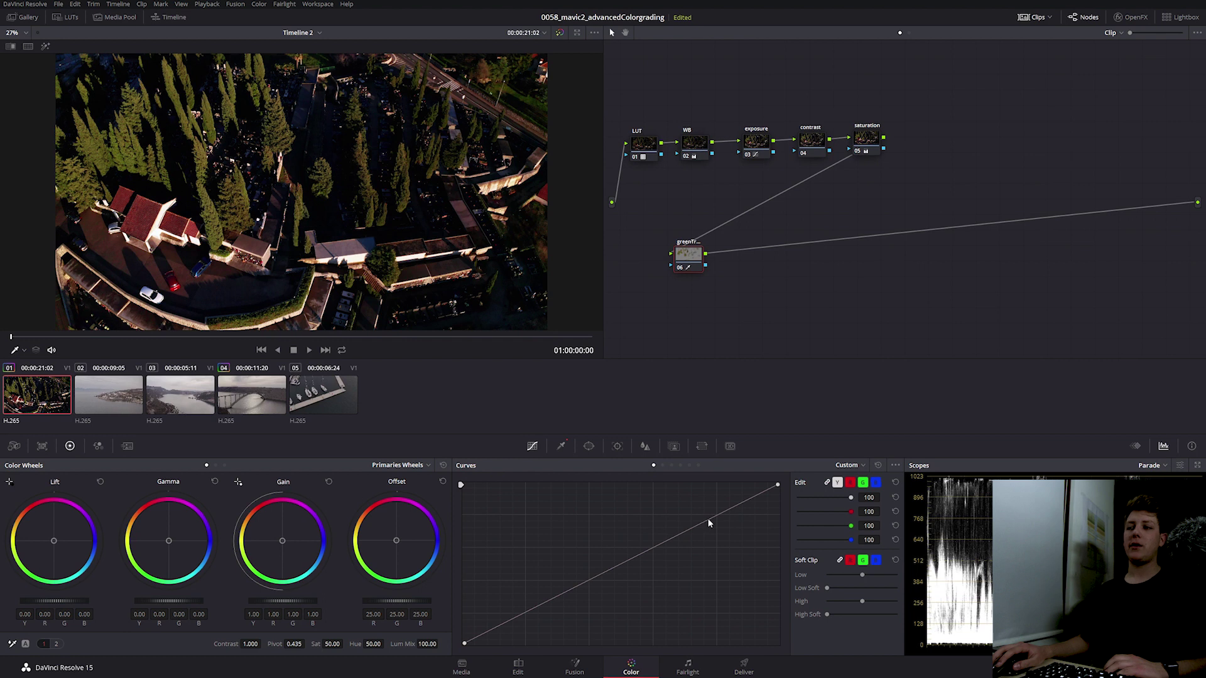
pyautogui.moveTo(710, 517); pyautogui.dragTo(698, 515)
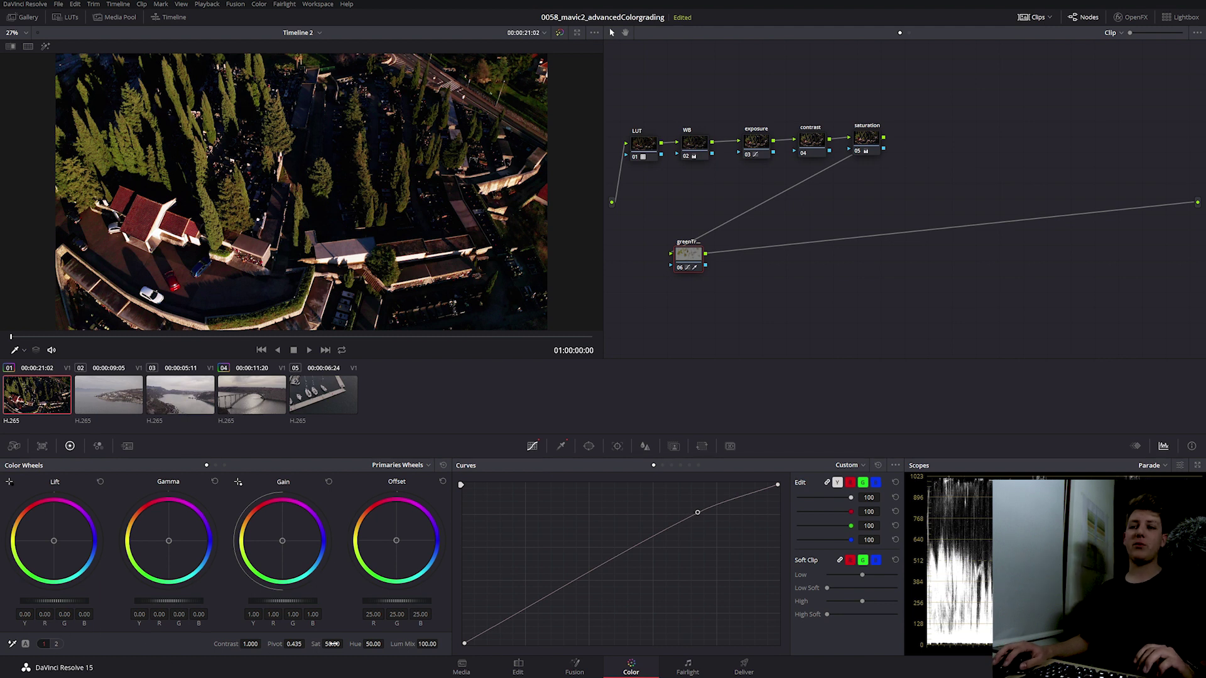
pyautogui.click(336, 644)
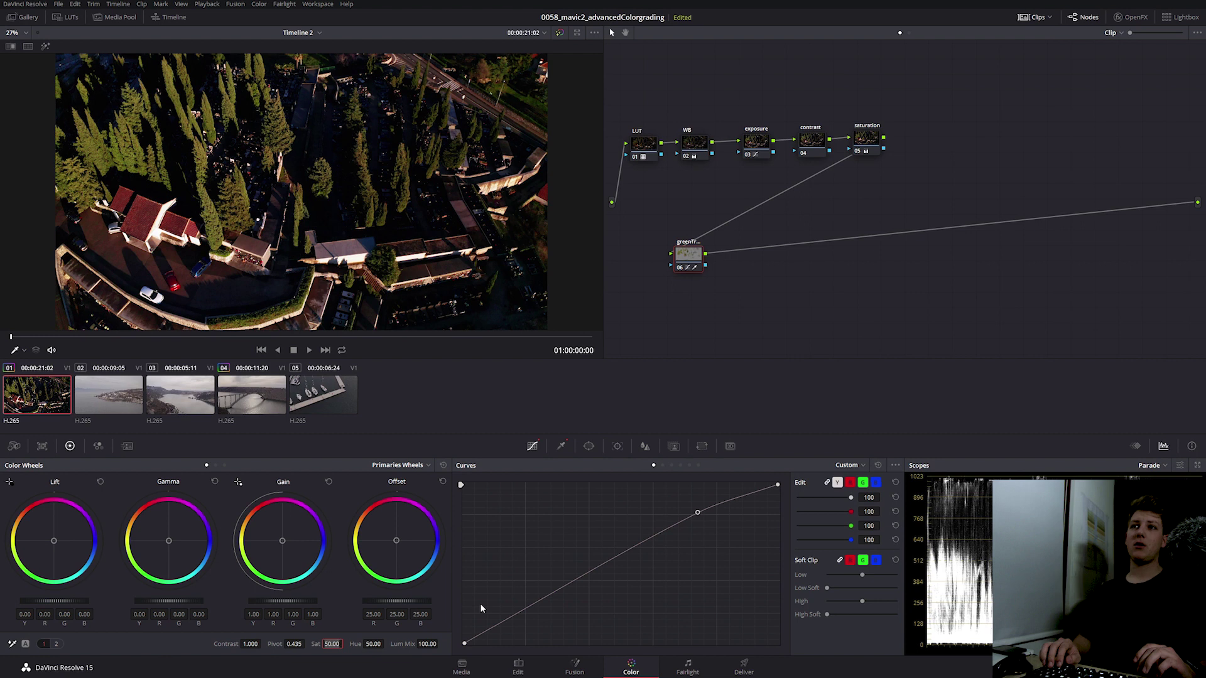
pyautogui.write('60')
pyautogui.press('Return')
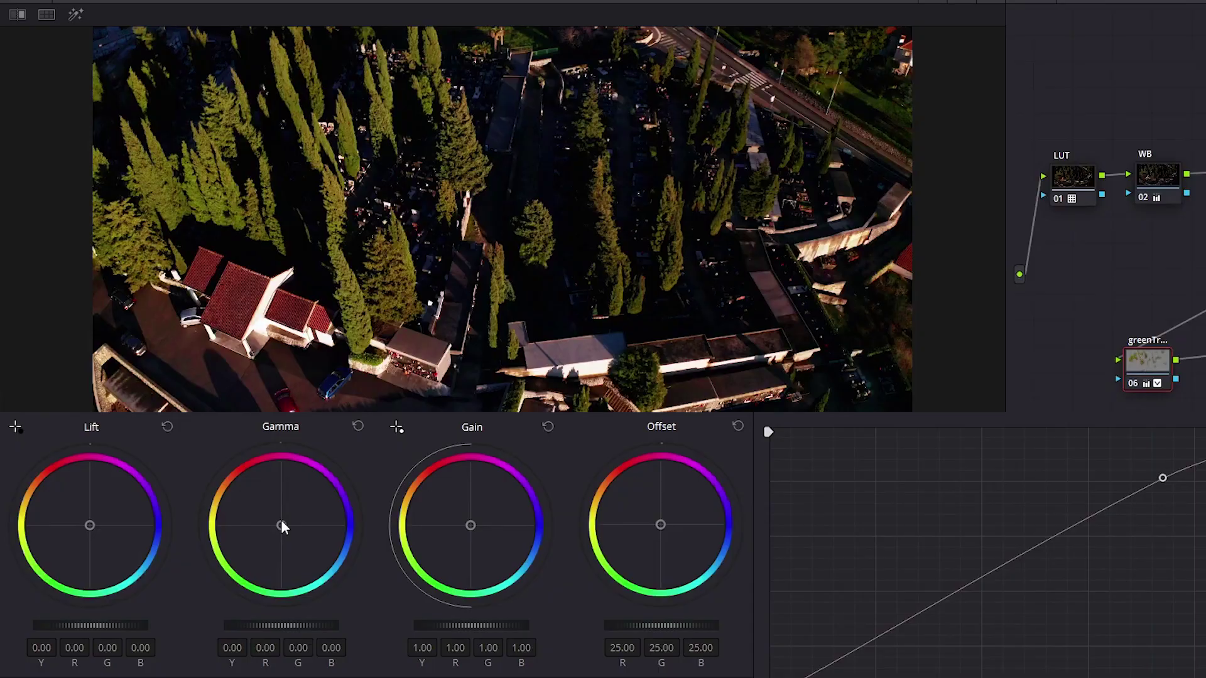
# Push the greenTrees node's gamma slightly towards green, with red at -0.02 and green at 0.01, and compare the node off and on.
pyautogui.moveTo(169, 538); pyautogui.dragTo(168, 542)
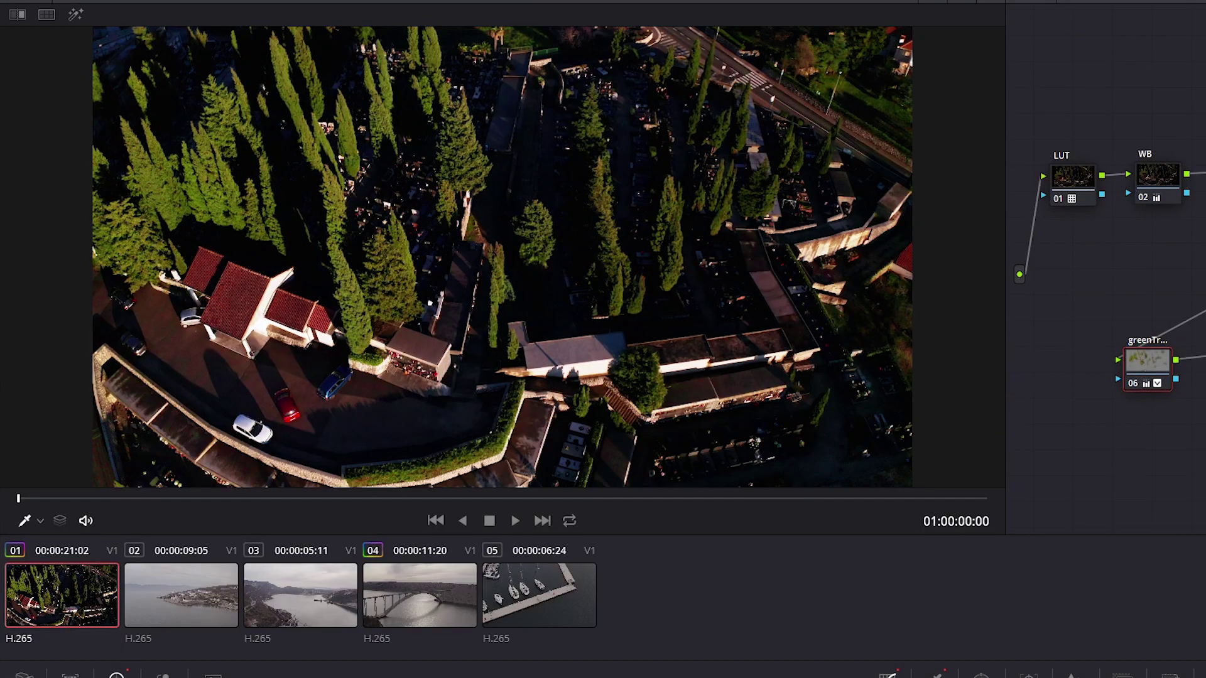
pyautogui.hotkey('ctrl', 'd')
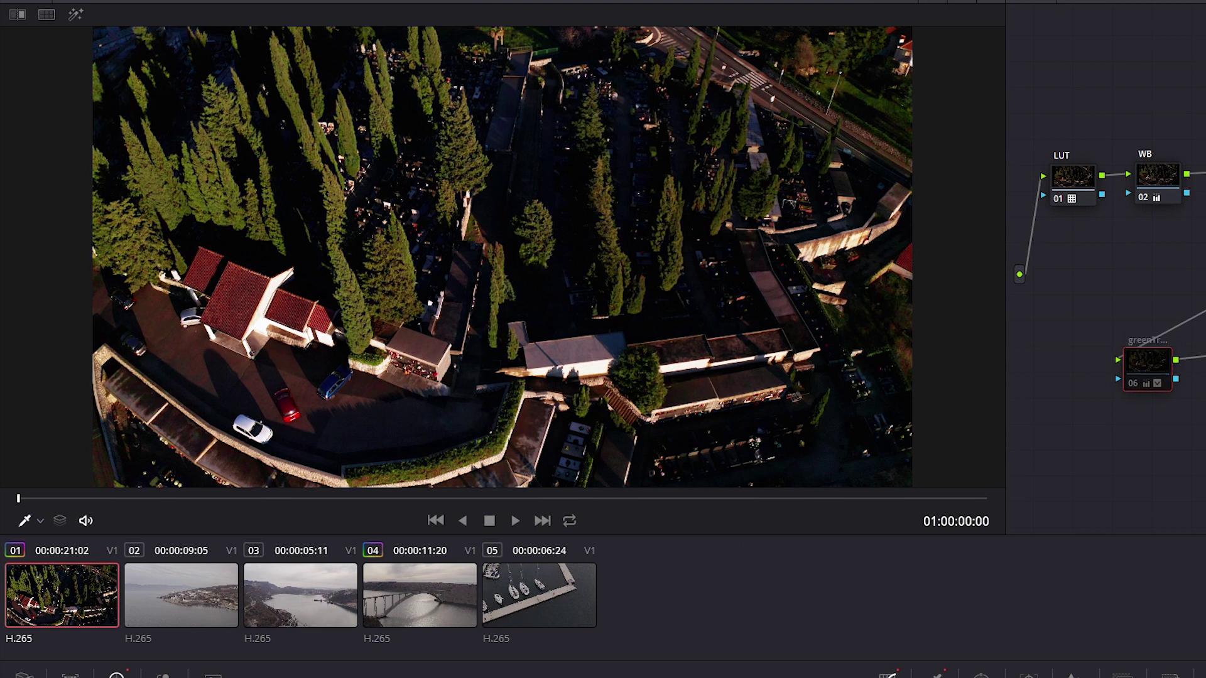
pyautogui.hotkey('ctrl', 'd')
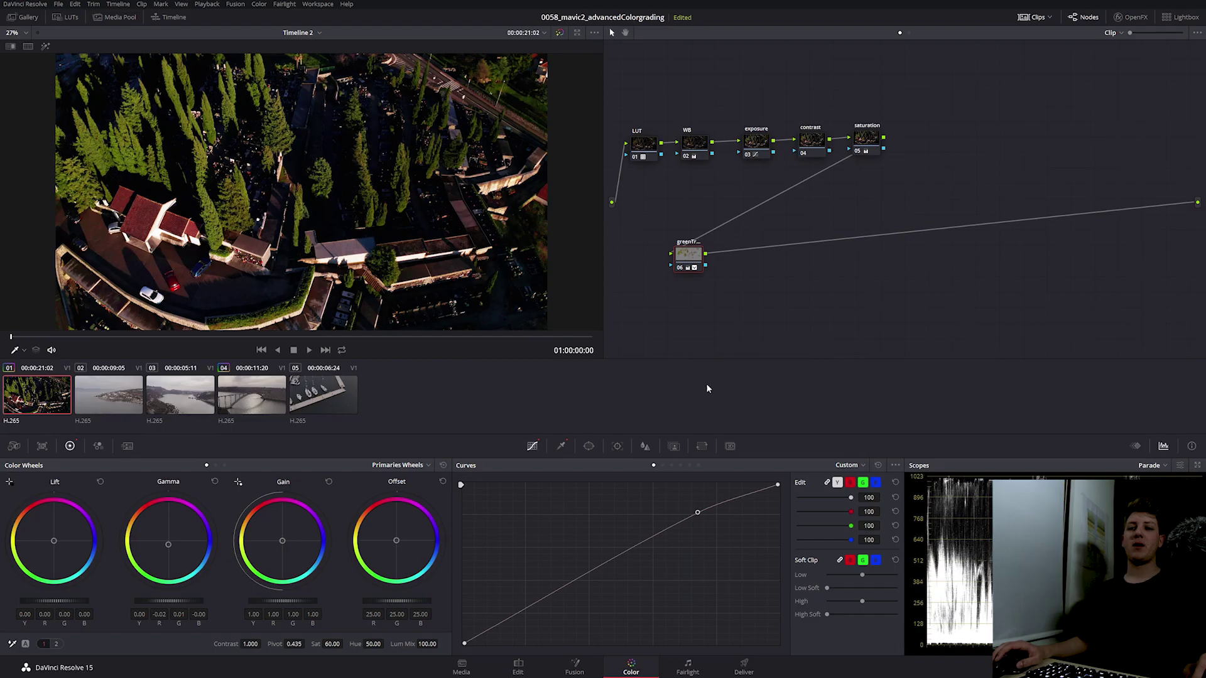
# Add a seventh serial node with gain warmed to red 1.11, green 0.98, blue 0.83 and lift cooled to red -0.04, green 0.01, blue 0.02.
pyautogui.hotkey('alt', 's')
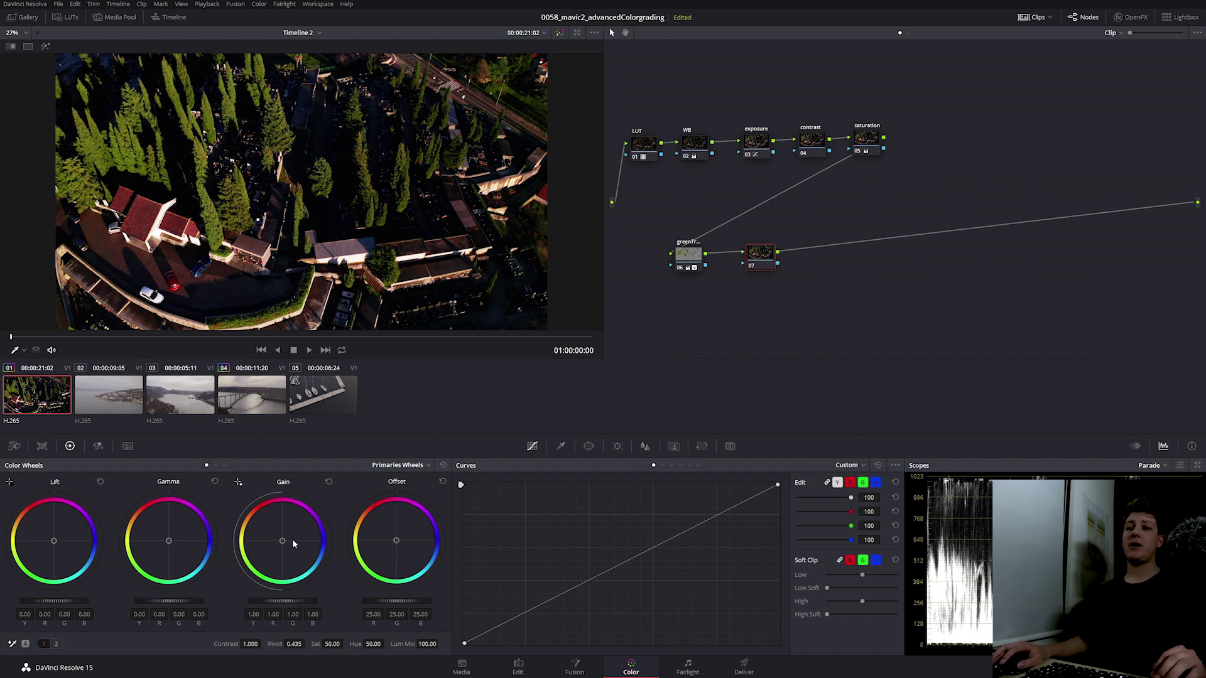
pyautogui.moveTo(283, 541); pyautogui.dragTo(282, 541)
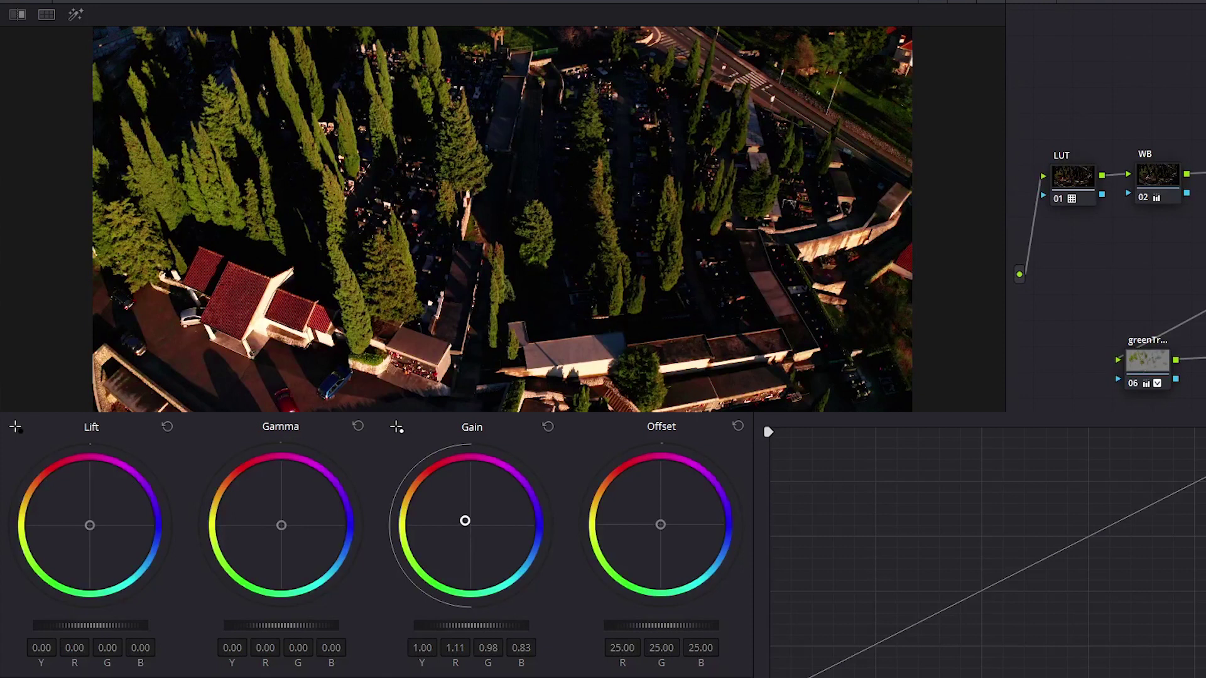
pyautogui.moveTo(93, 532); pyautogui.dragTo(93, 534)
pyautogui.scroll(5, 459, 242)
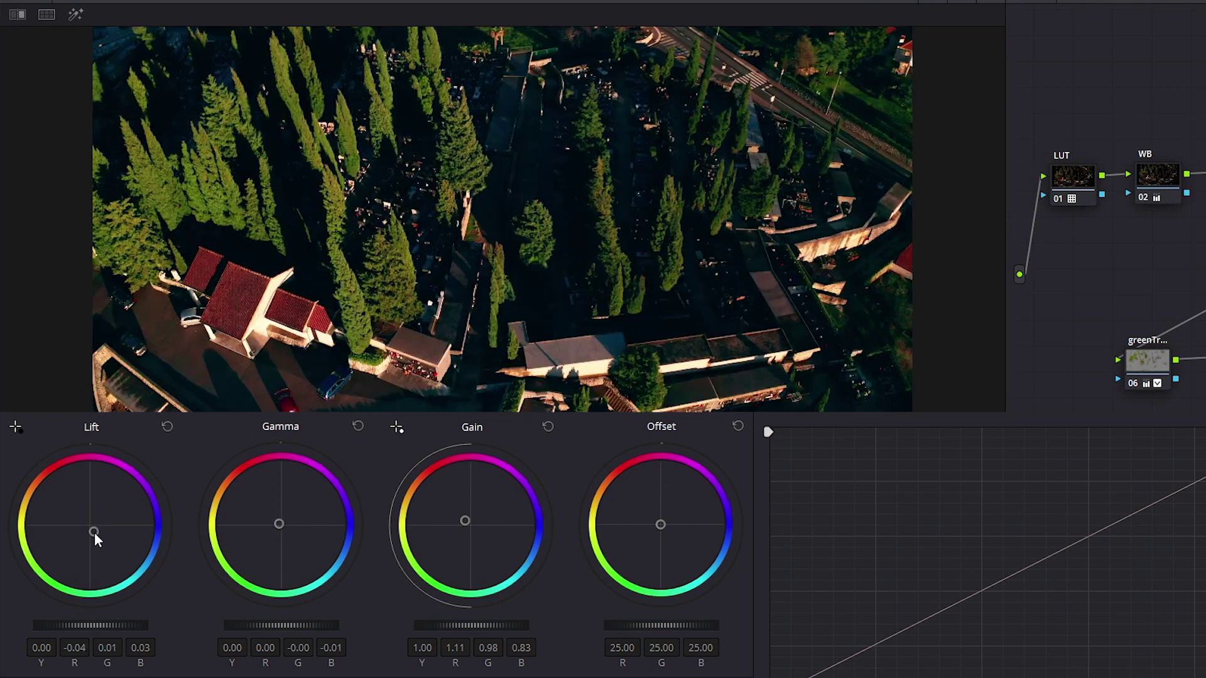
pyautogui.moveTo(94, 532); pyautogui.dragTo(93, 531)
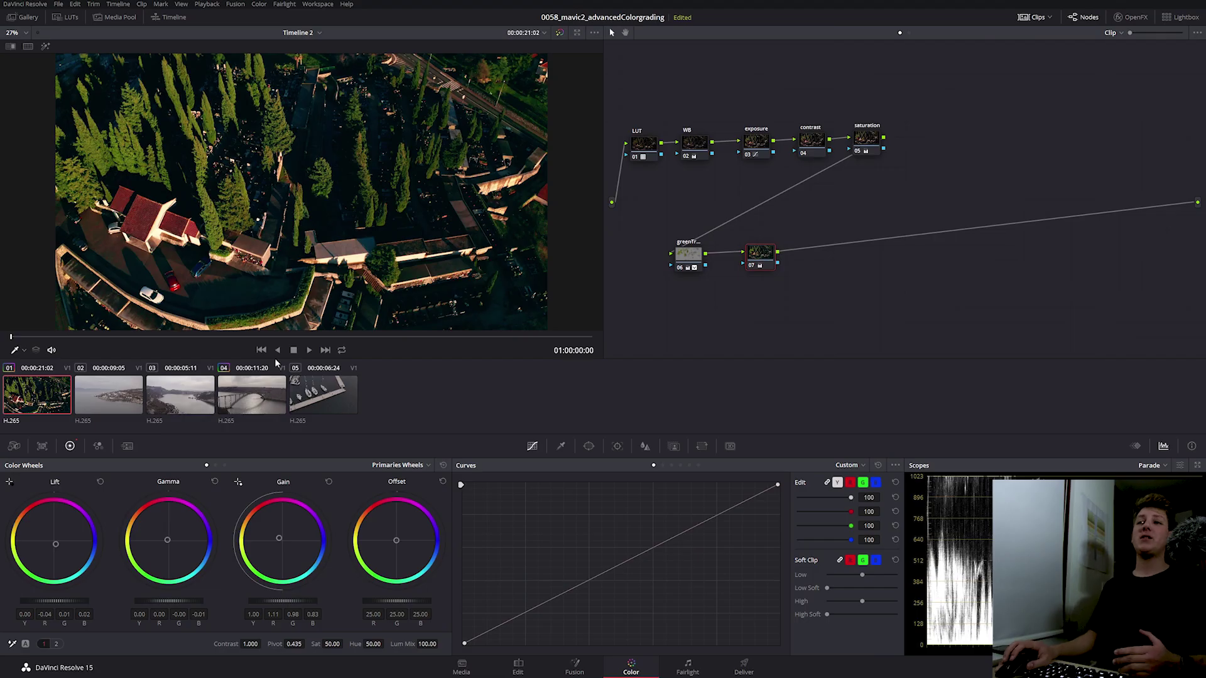
# Switch the seventh node's color wheels to Log mode and set the shadows to red -0.02, green -0.07, blue -0.02.
pyautogui.scroll(1, 271, 312)
pyautogui.scroll(2, 271, 311)
pyautogui.moveTo(271, 312); pyautogui.dragTo(293, 250)
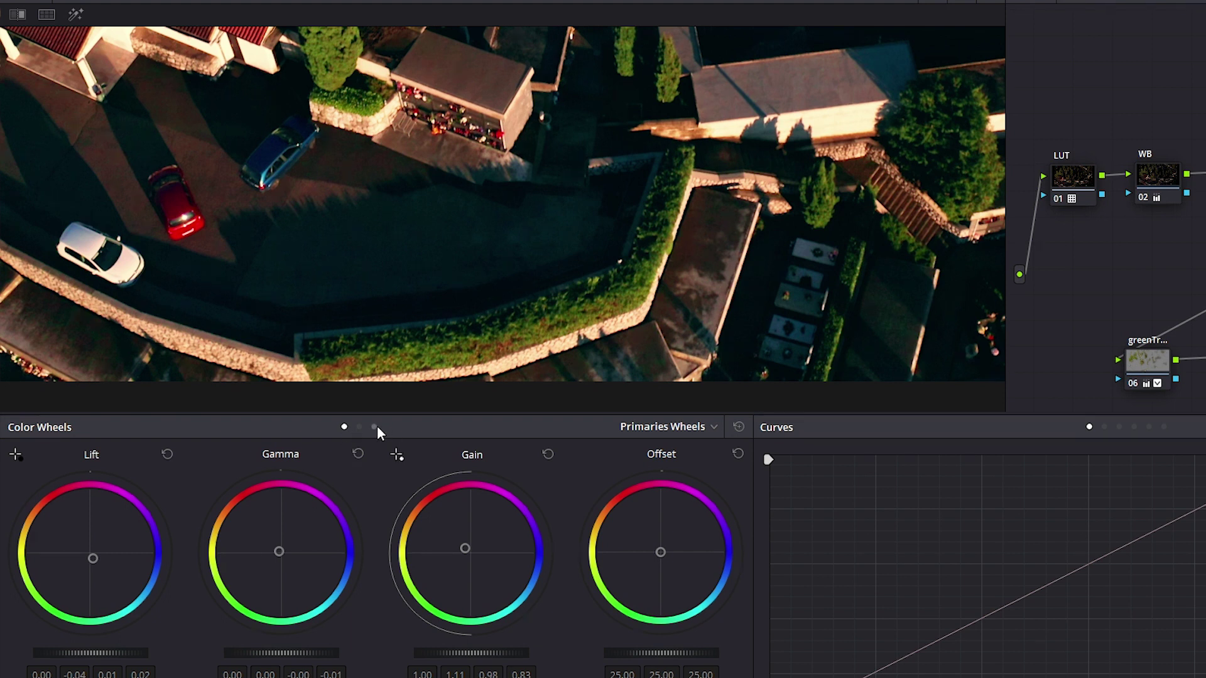
pyautogui.click(376, 428)
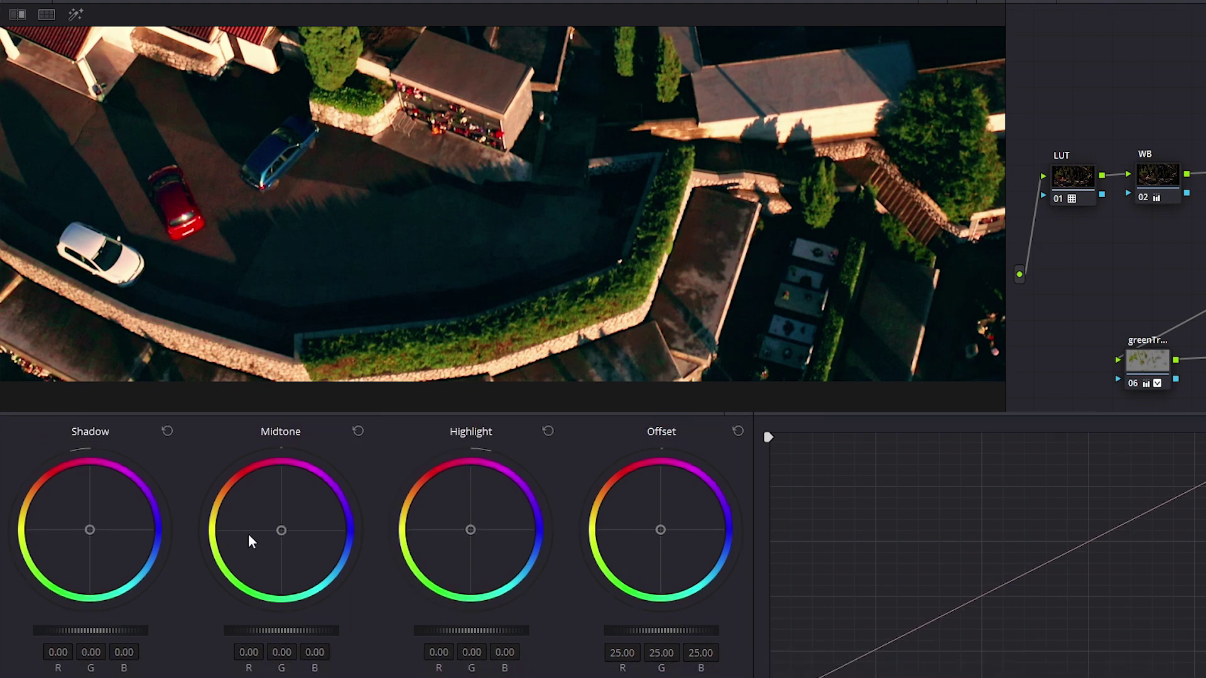
pyautogui.moveTo(128, 628); pyautogui.dragTo(107, 628)
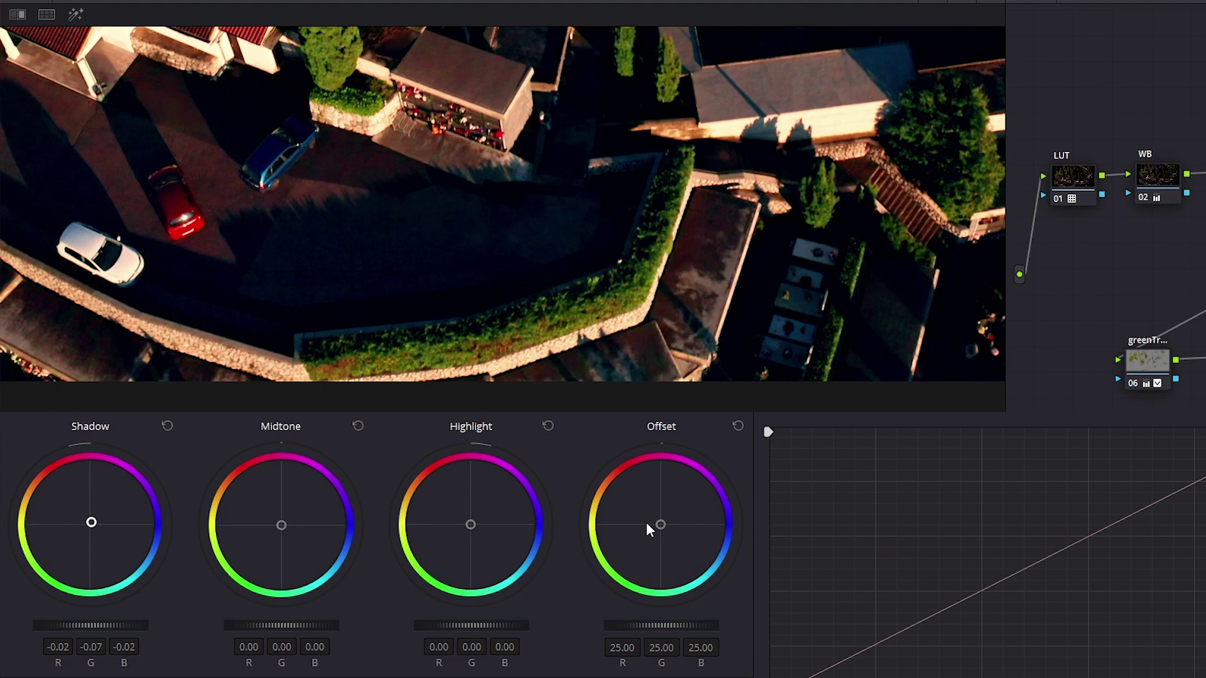
# Compare the shot with the seventh node disabled and enabled, both close up and with the whole frame fitted.
pyautogui.hotkey('ctrl', 'd')
pyautogui.hotkey('ctrl', 'd')
pyautogui.hotkey('ctrl', 'd')
pyautogui.click(46, 2)
pyautogui.click(17, 49)
pyautogui.hotkey('ctrl', 'd')
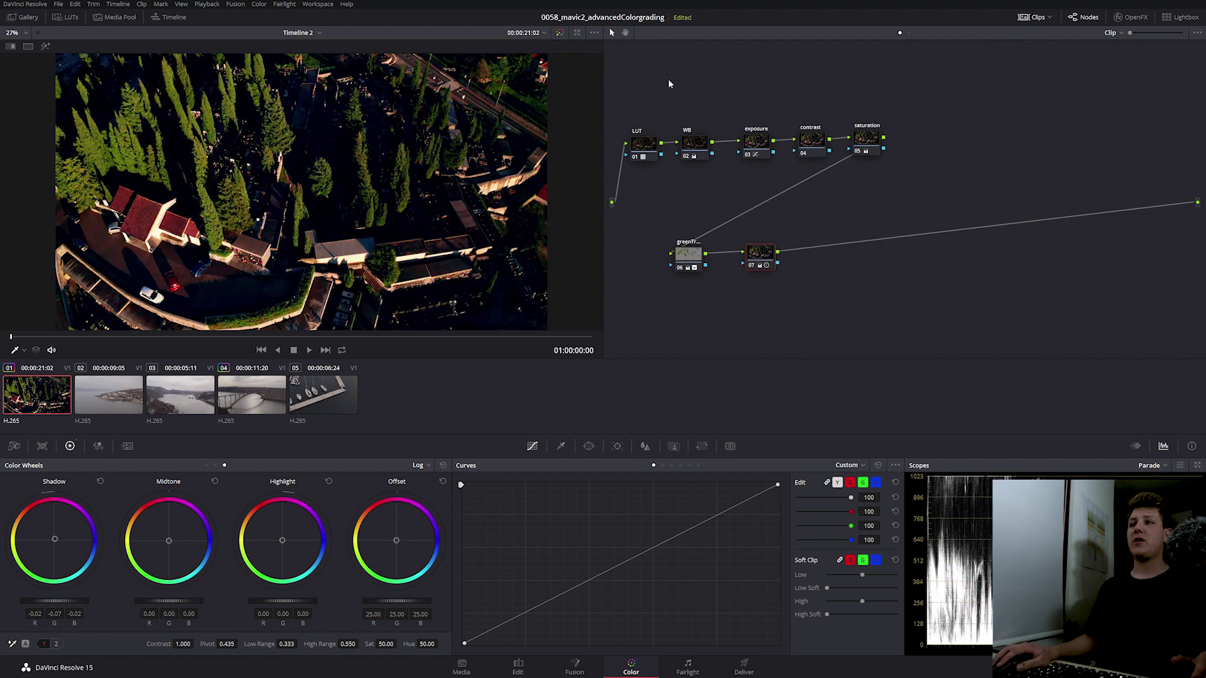
# Select all nodes after the LUT node and toggle them off and on together to compare the grade with the LUT-only image.
pyautogui.moveTo(668, 77); pyautogui.dragTo(947, 296)
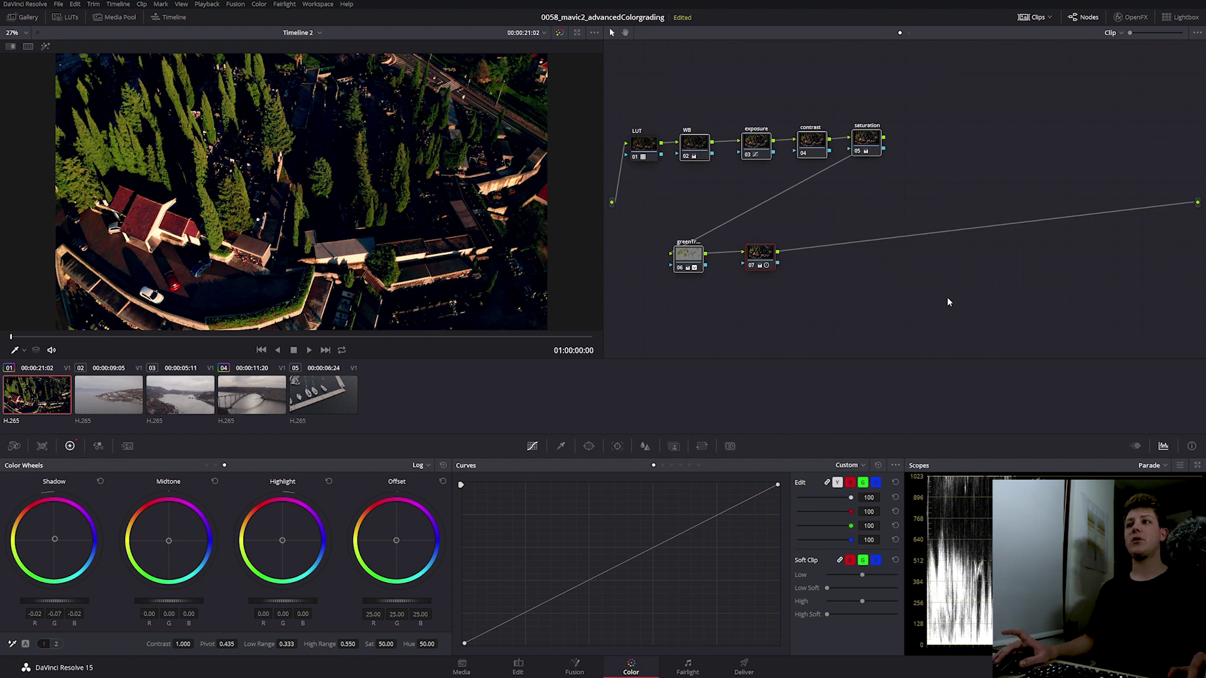
pyautogui.hotkey('ctrl', 'd')
pyautogui.hotkey('ctrl', 'd')
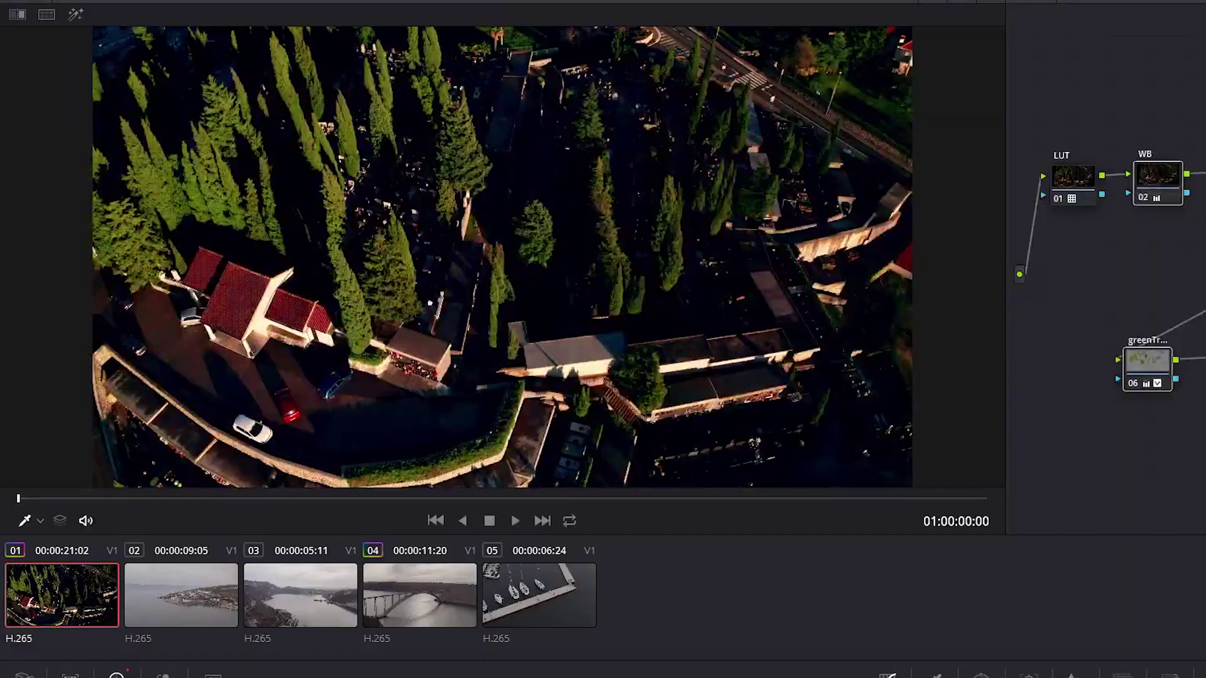
pyautogui.hotkey('ctrl', 'd')
pyautogui.hotkey('ctrl', 'd')
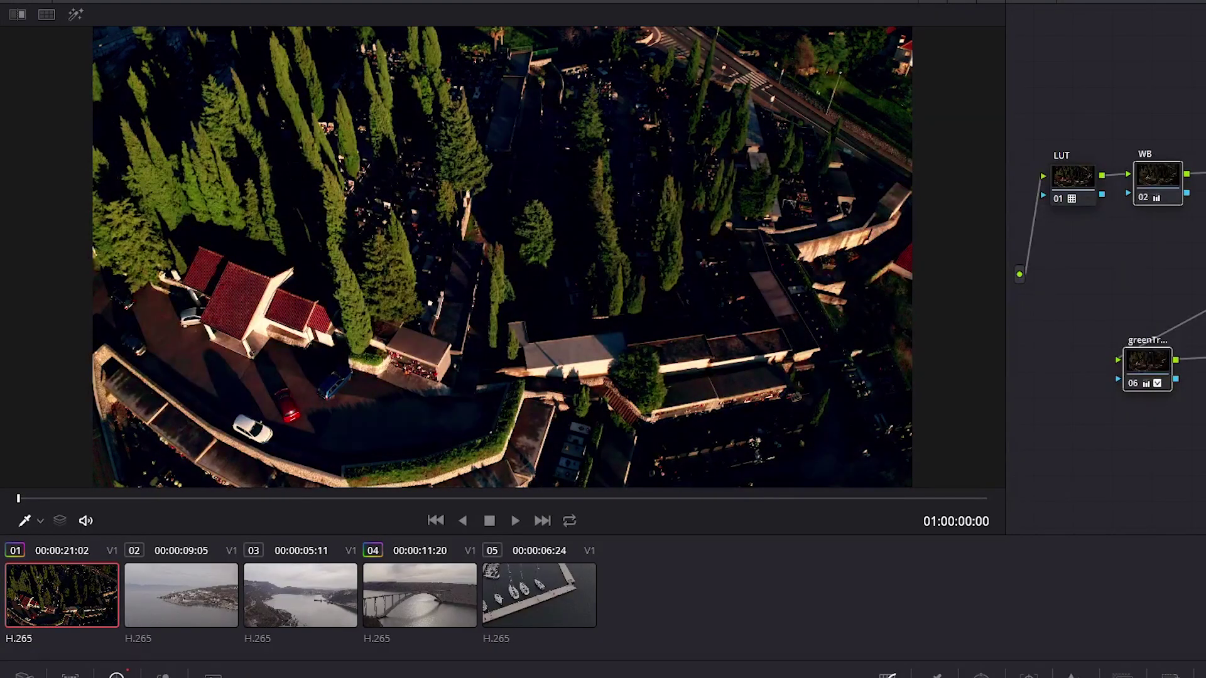
pyautogui.hotkey('ctrl', 'd')
pyautogui.hotkey('ctrl', 'd')
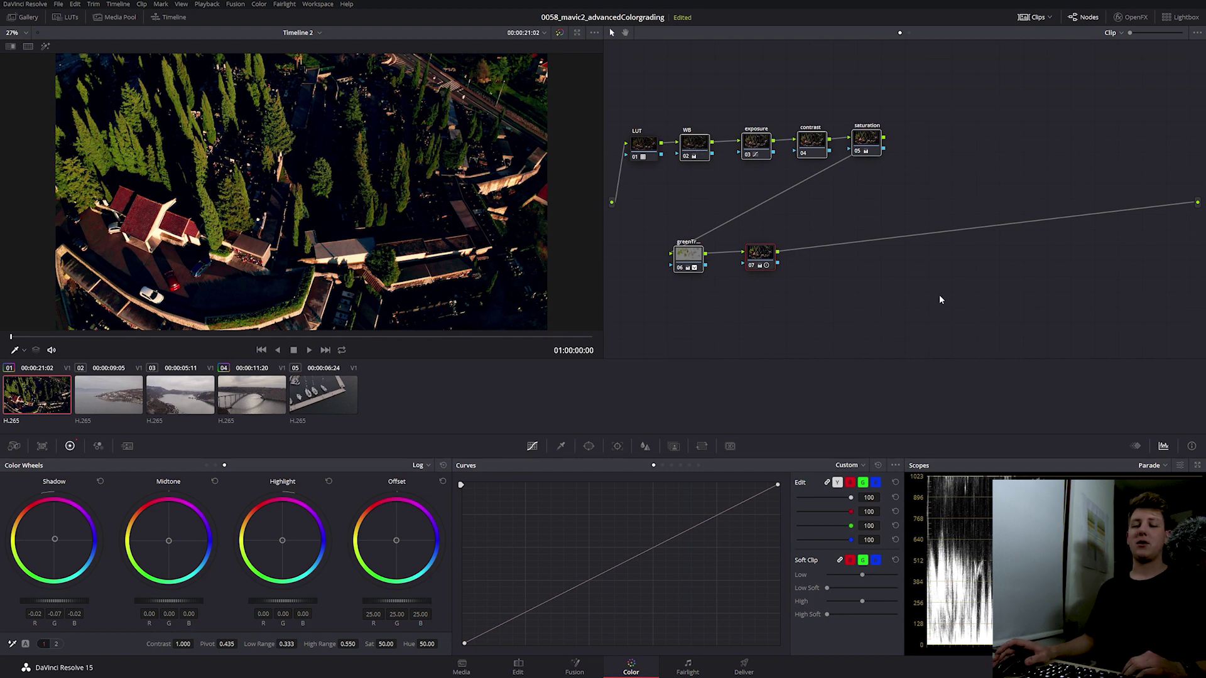
# Apply the DLog-M+to+Rec709 3D LUT to the first node of the second clip and label that node "lut".
pyautogui.click(109, 398)
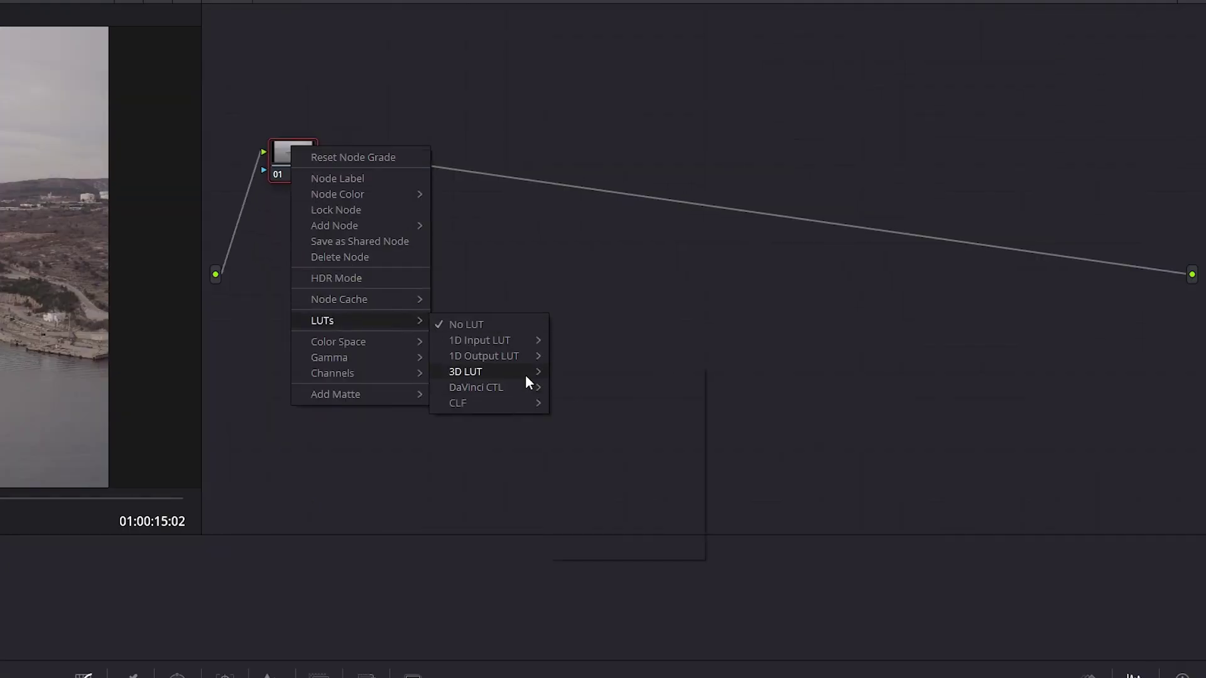
pyautogui.moveTo(525, 373)
pyautogui.moveTo(680, 501)
pyautogui.moveTo(797, 506)
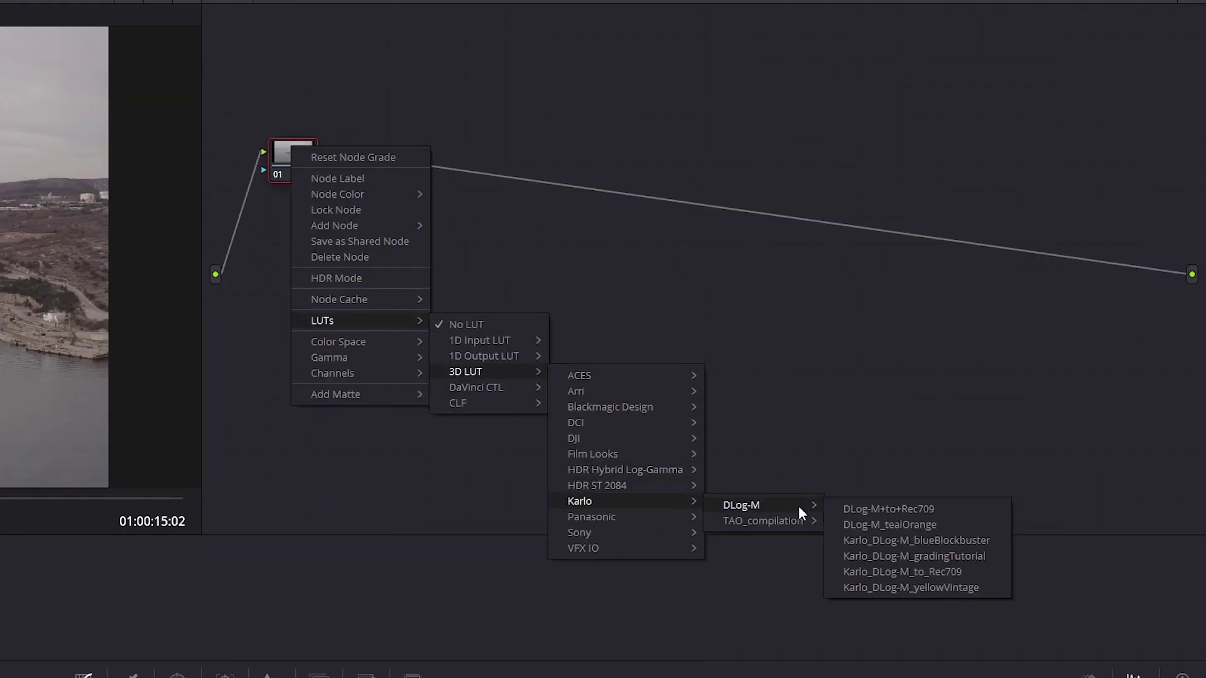
pyautogui.click(862, 506)
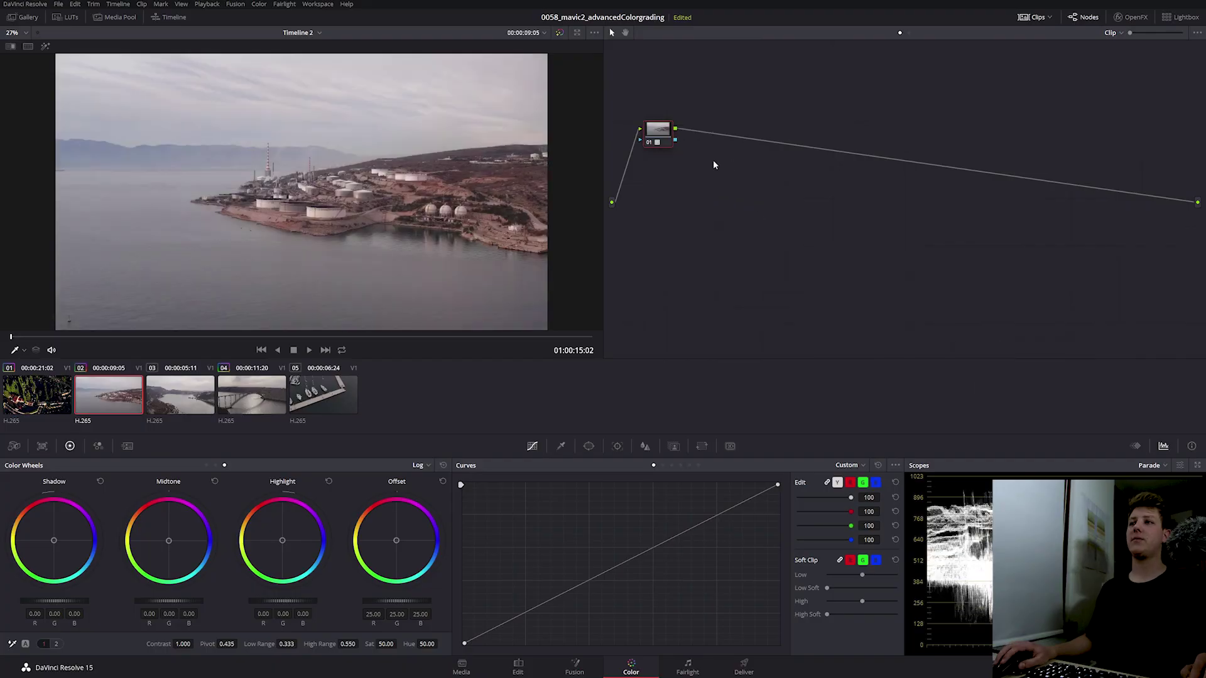
pyautogui.rightClick(658, 128)
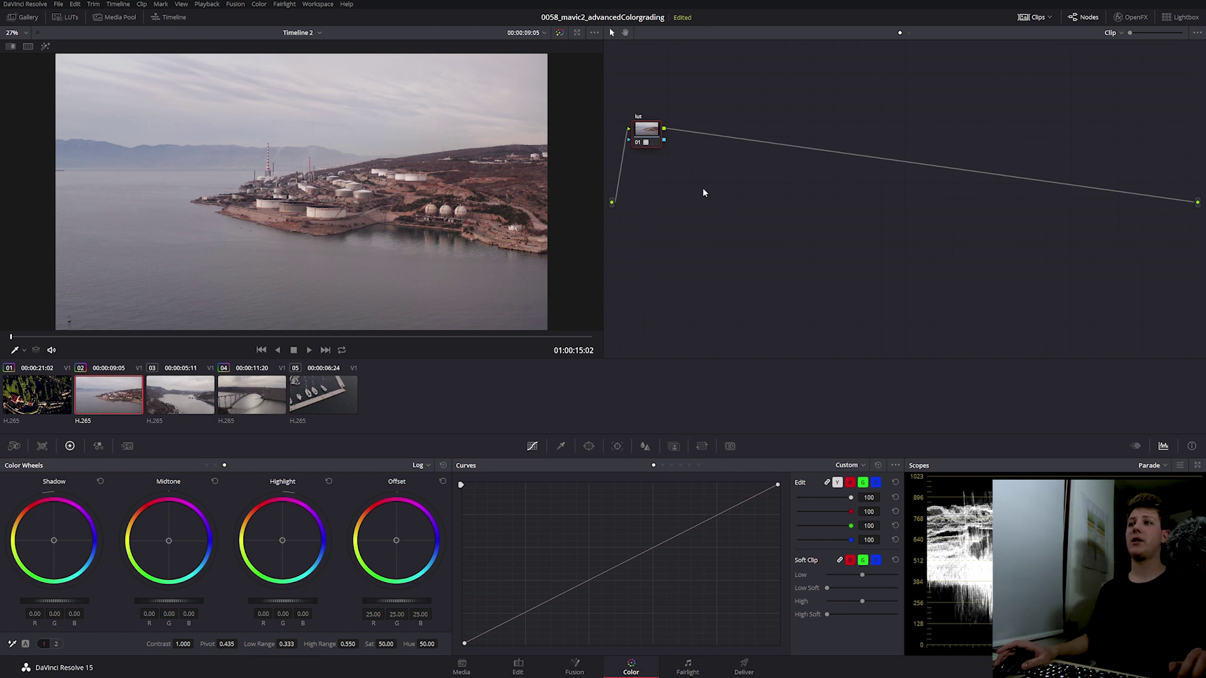
# Label the first clip's seventh node "finalLook" and return to the second clip.
pyautogui.click(65, 392)
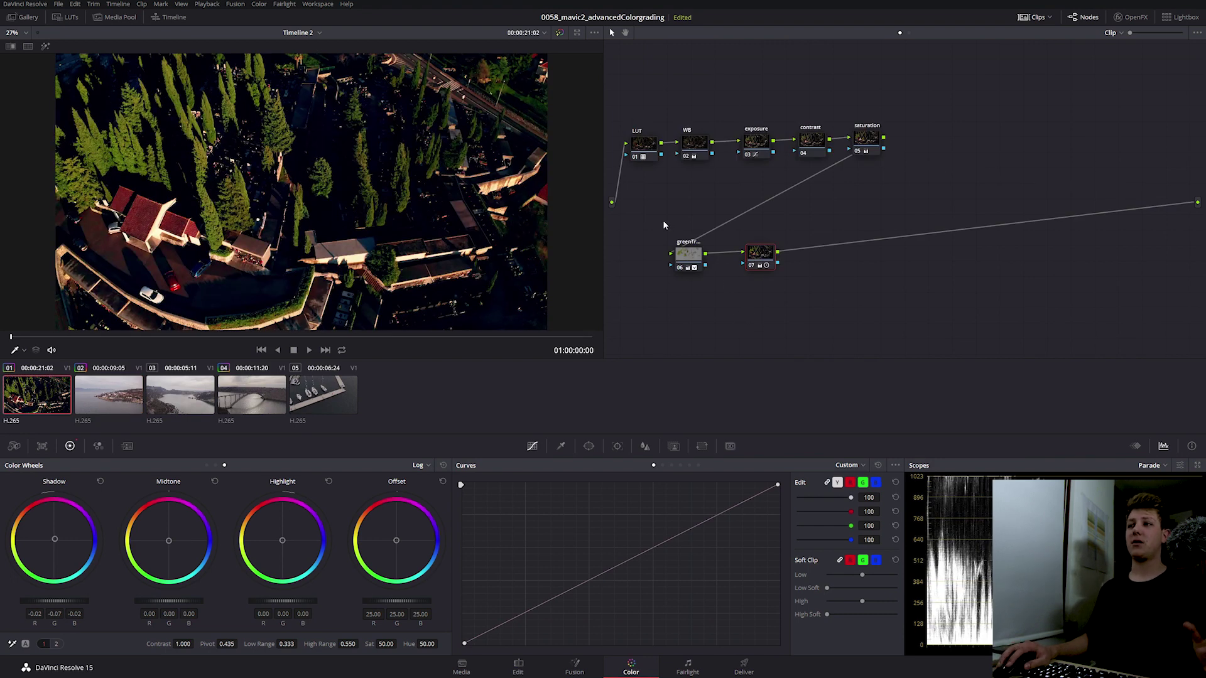
pyautogui.rightClick(758, 254)
pyautogui.click(800, 274)
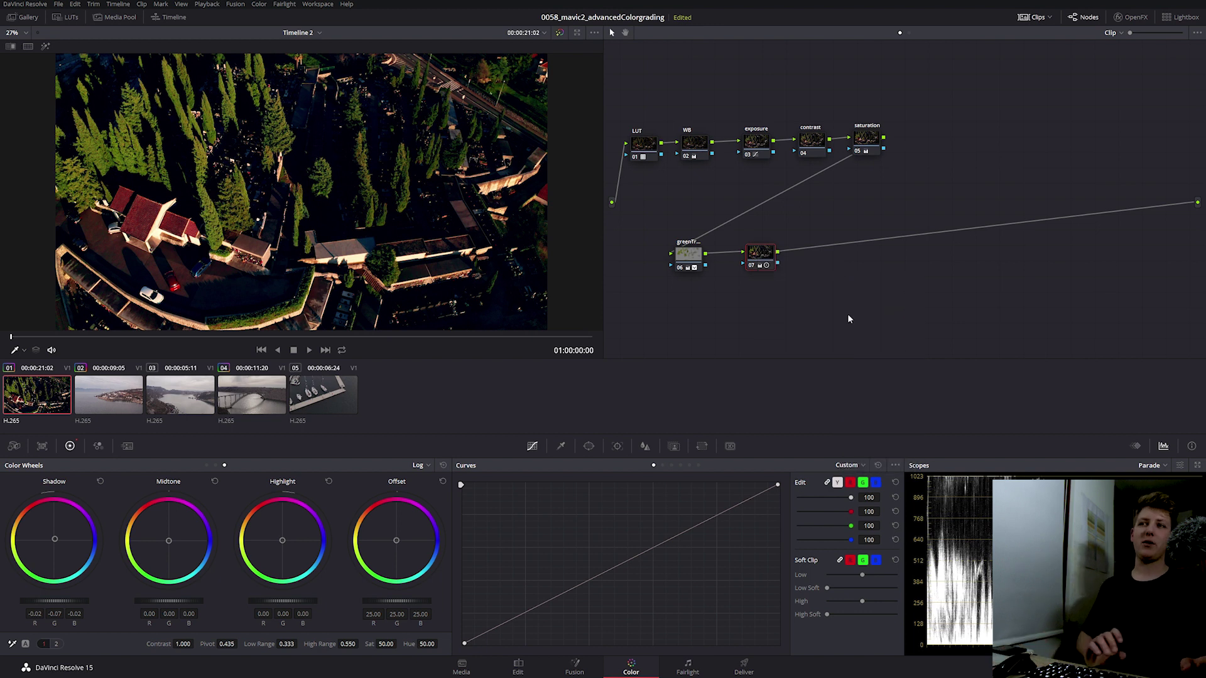
pyautogui.write('finalL')
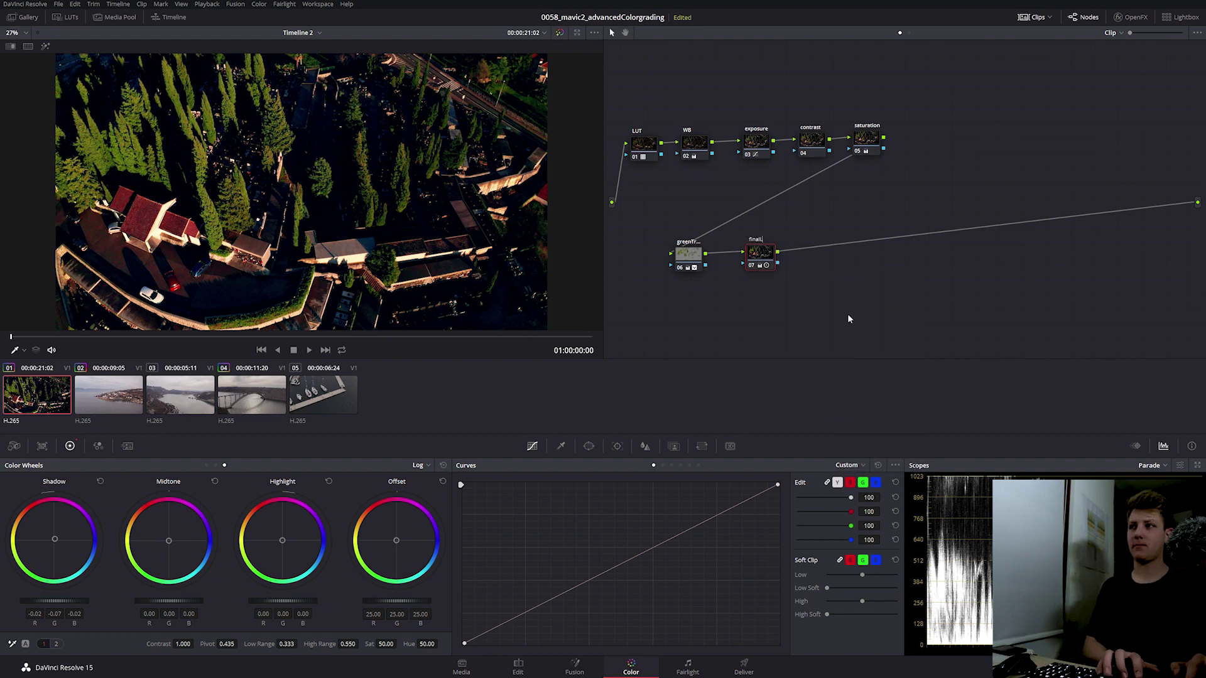
pyautogui.write('ook')
pyautogui.press('Return')
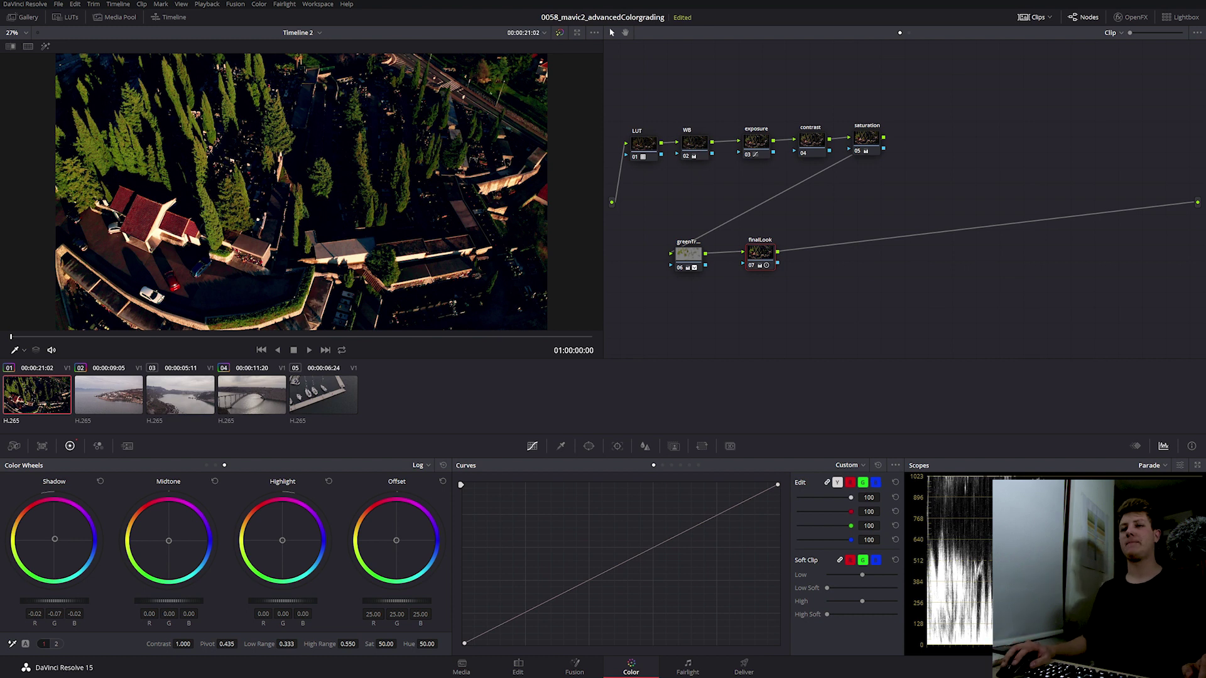
pyautogui.click(121, 409)
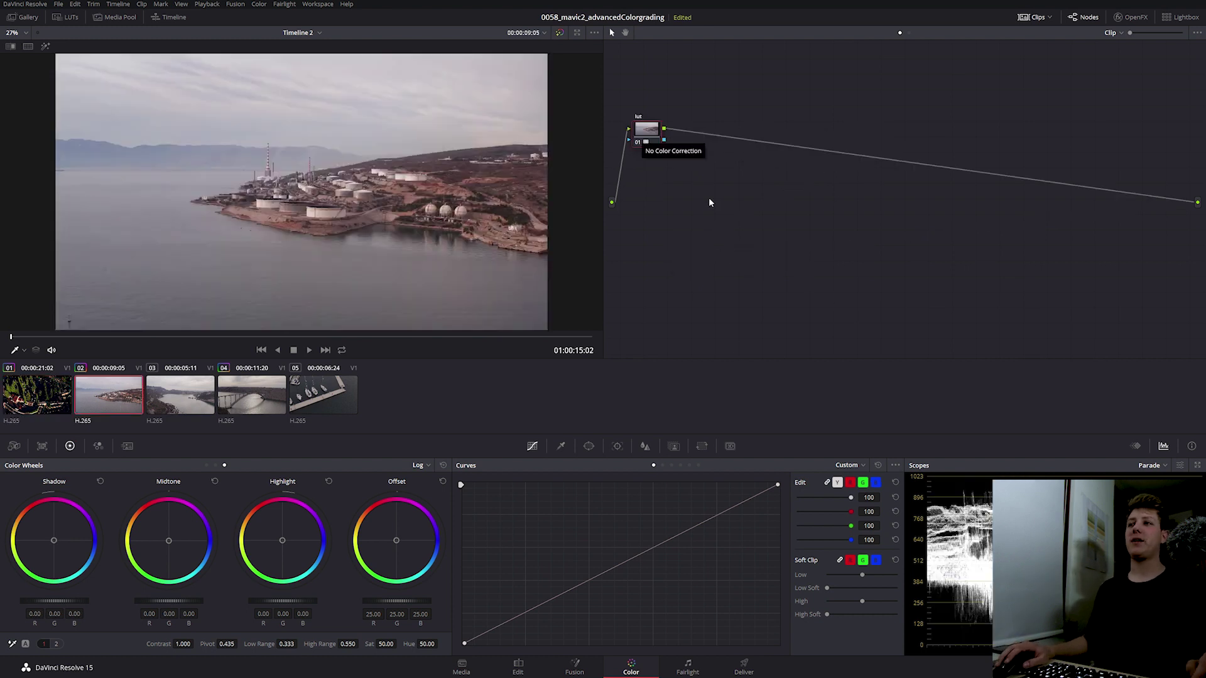
# Add a second node and apply spatial noise reduction with unlinked thresholds of 2 for luma and 10 for chroma.
pyautogui.hotkey('alt', 's')
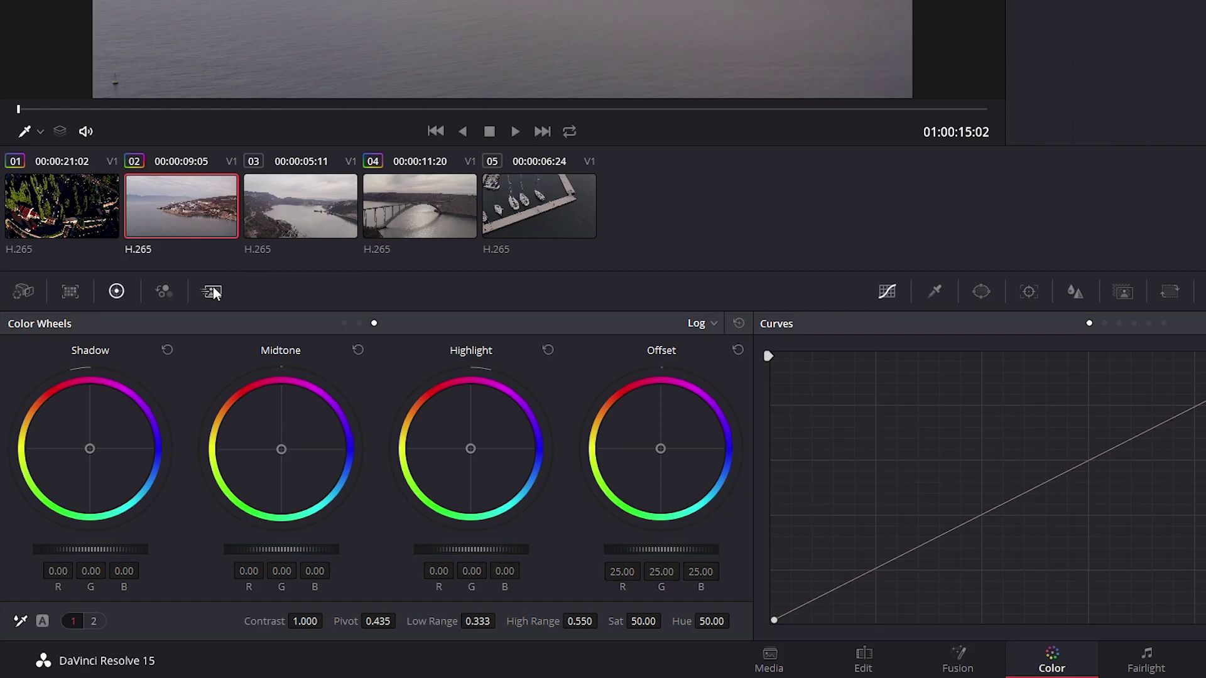
pyautogui.click(212, 292)
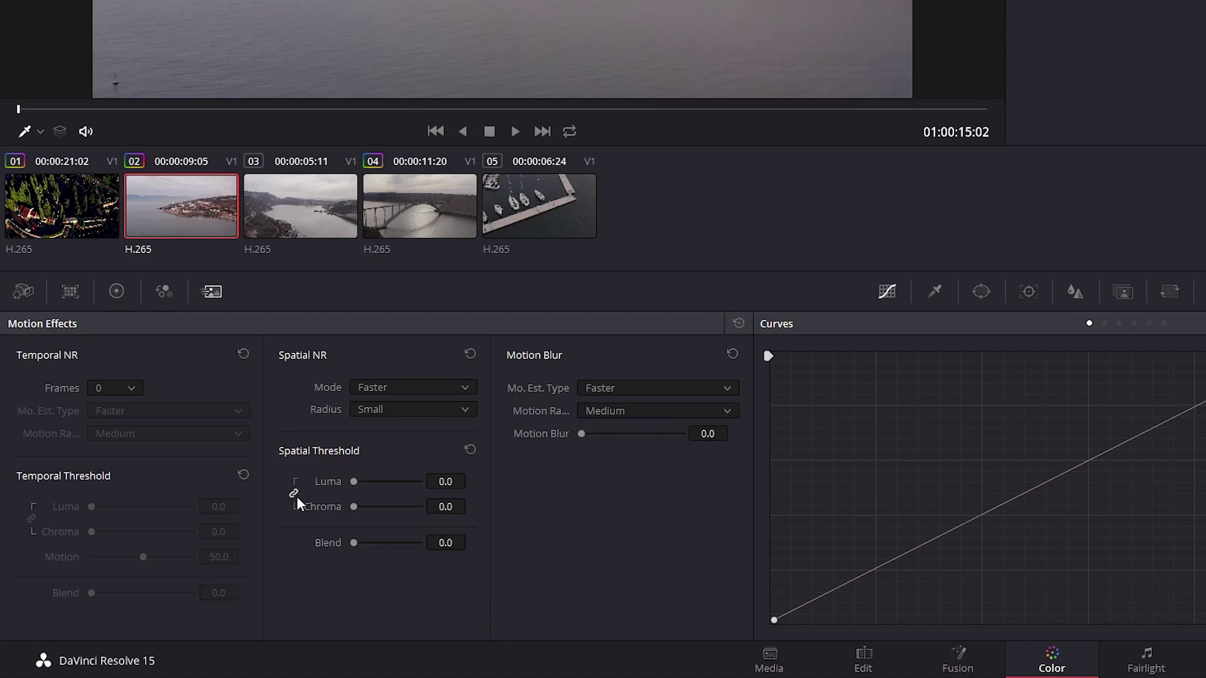
pyautogui.click(450, 482)
pyautogui.doubleClick(449, 481)
pyautogui.write('2')
pyautogui.press('Return')
pyautogui.click(445, 506)
pyautogui.write('10')
pyautogui.press('Return')
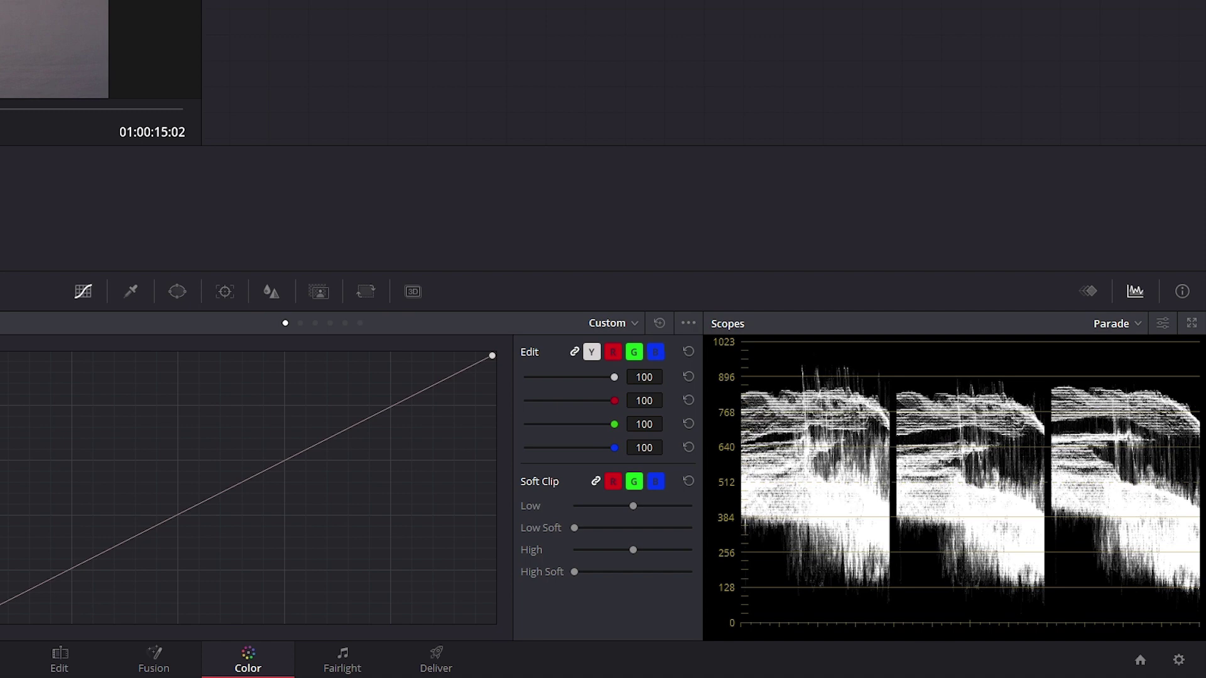
# Inspect the noise reduction up close, label the second node "denoise" and place it nearer to the LUT node.
pyautogui.scroll(10, 351, 212)
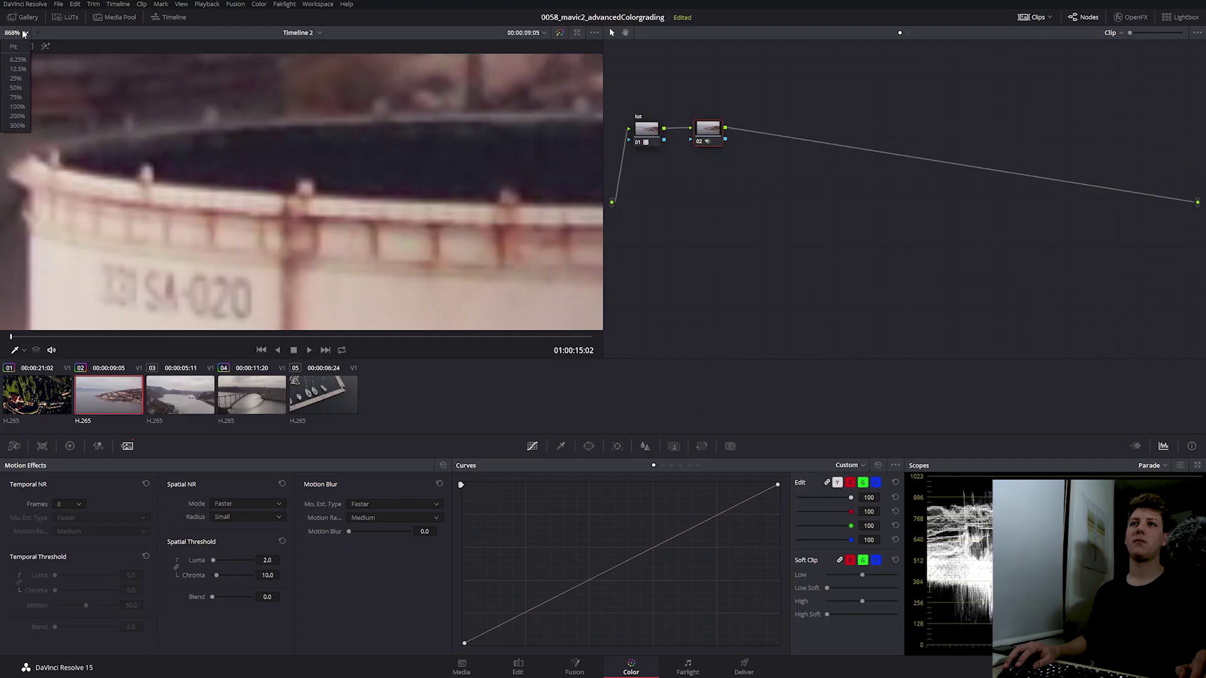
pyautogui.hotkey('shift', 'z')
pyautogui.rightClick(694, 135)
pyautogui.click(726, 142)
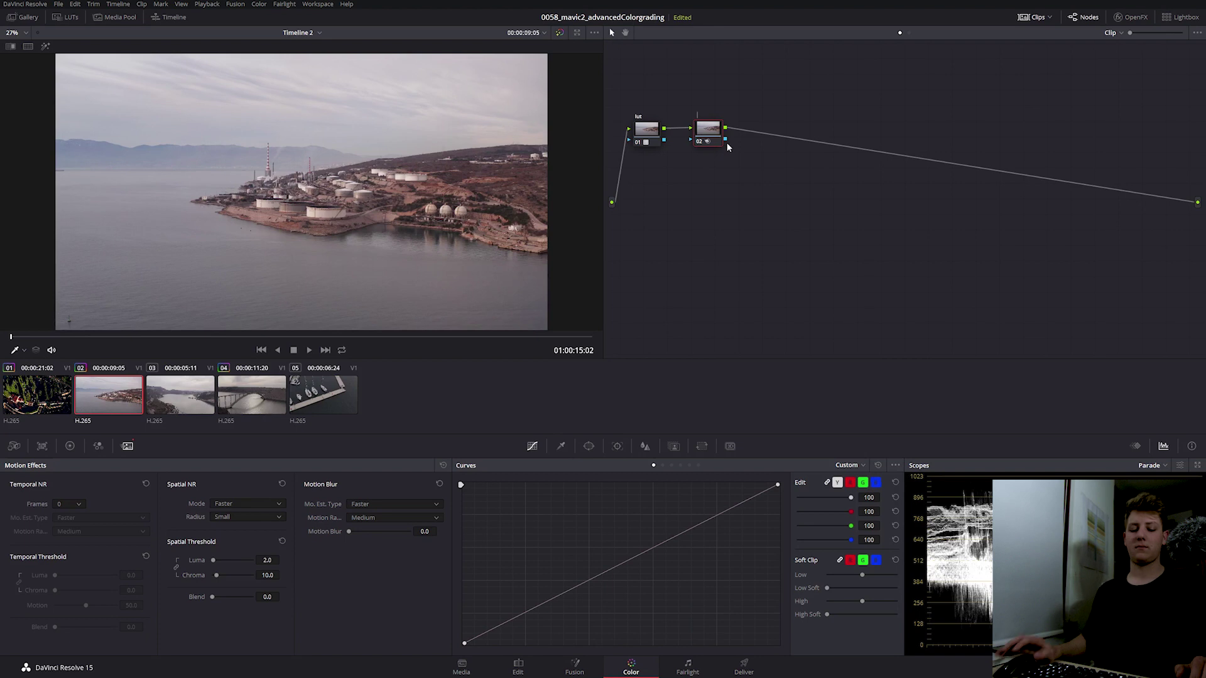
pyautogui.write('denoise')
pyautogui.press('Return')
pyautogui.moveTo(715, 134); pyautogui.dragTo(706, 134)
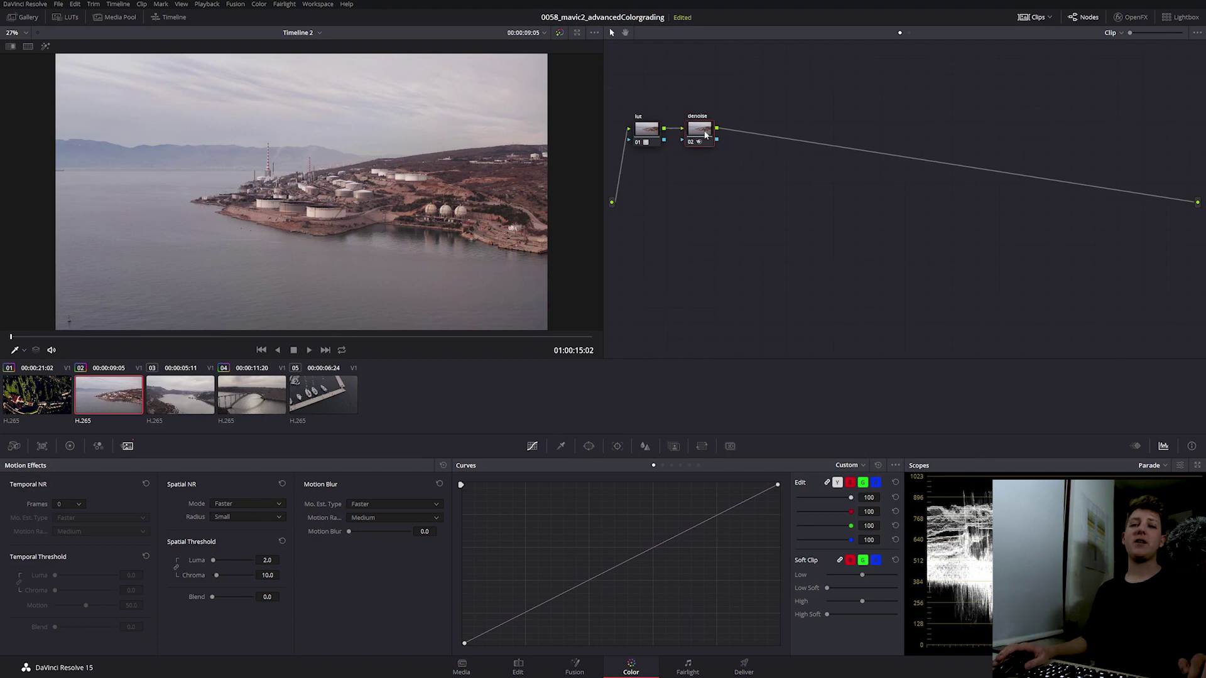
# Add a third node after the denoise node and label it "wb".
pyautogui.hotkey('alt', 's')
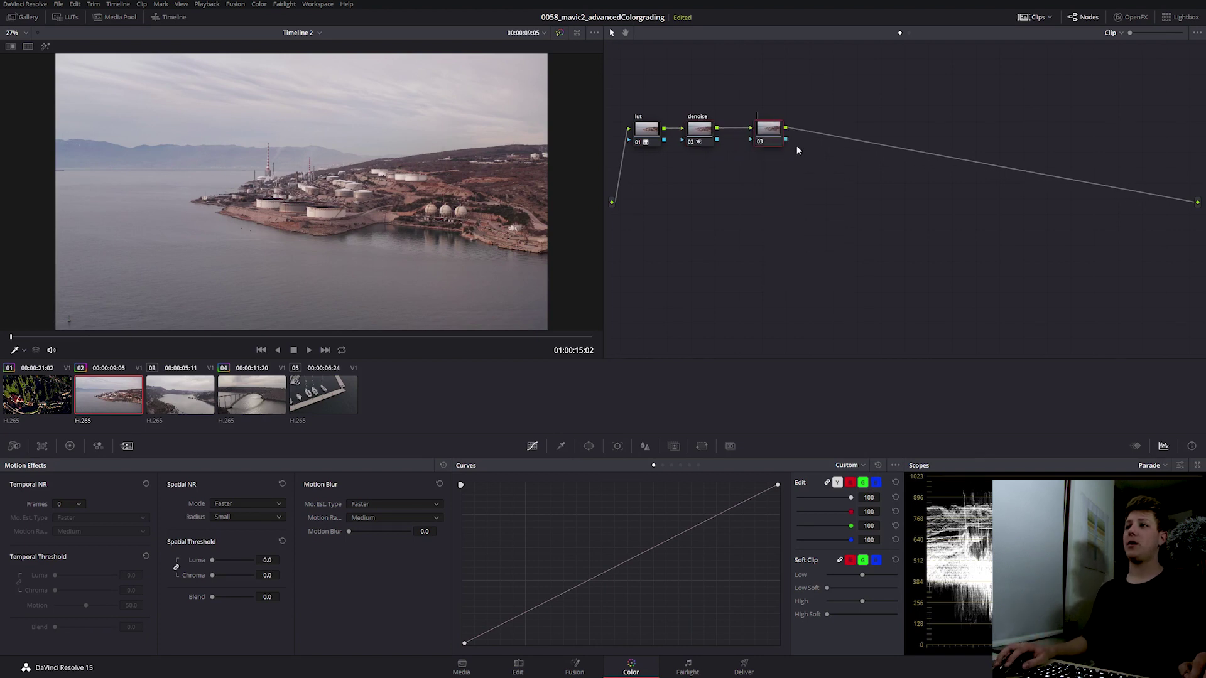
pyautogui.write('wb')
pyautogui.press('Return')
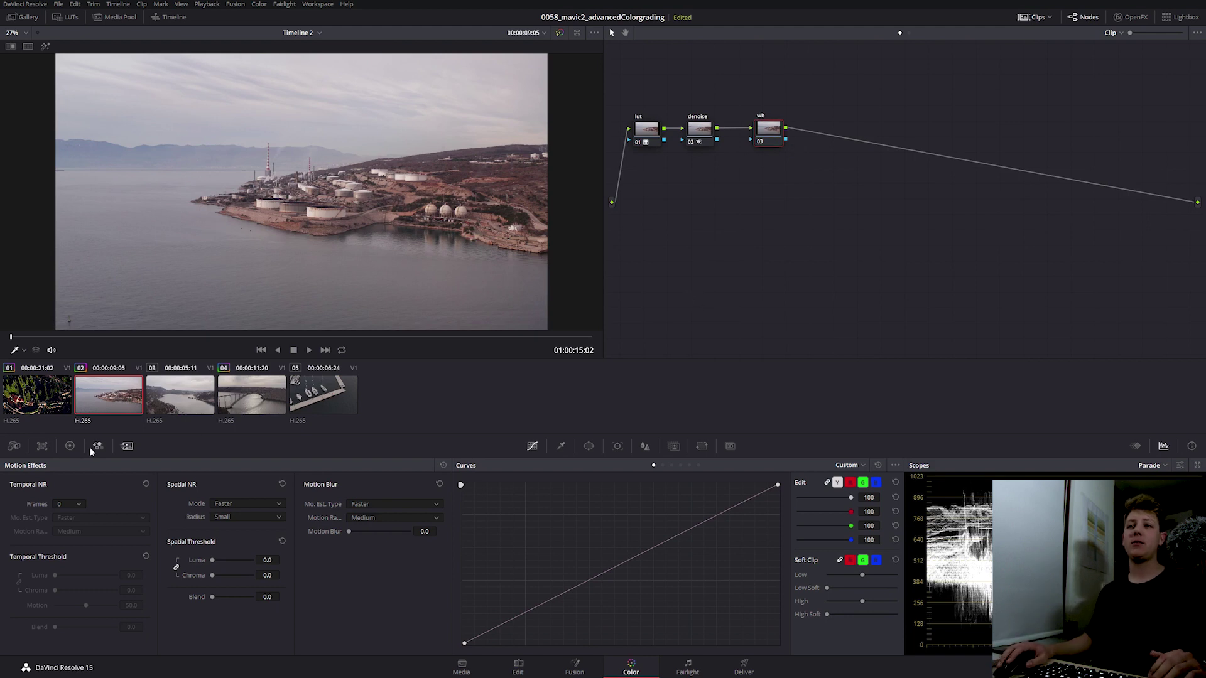
# White-balance the wb node by sampling the white wall of the front storage tank with the white balance picker.
pyautogui.click(69, 446)
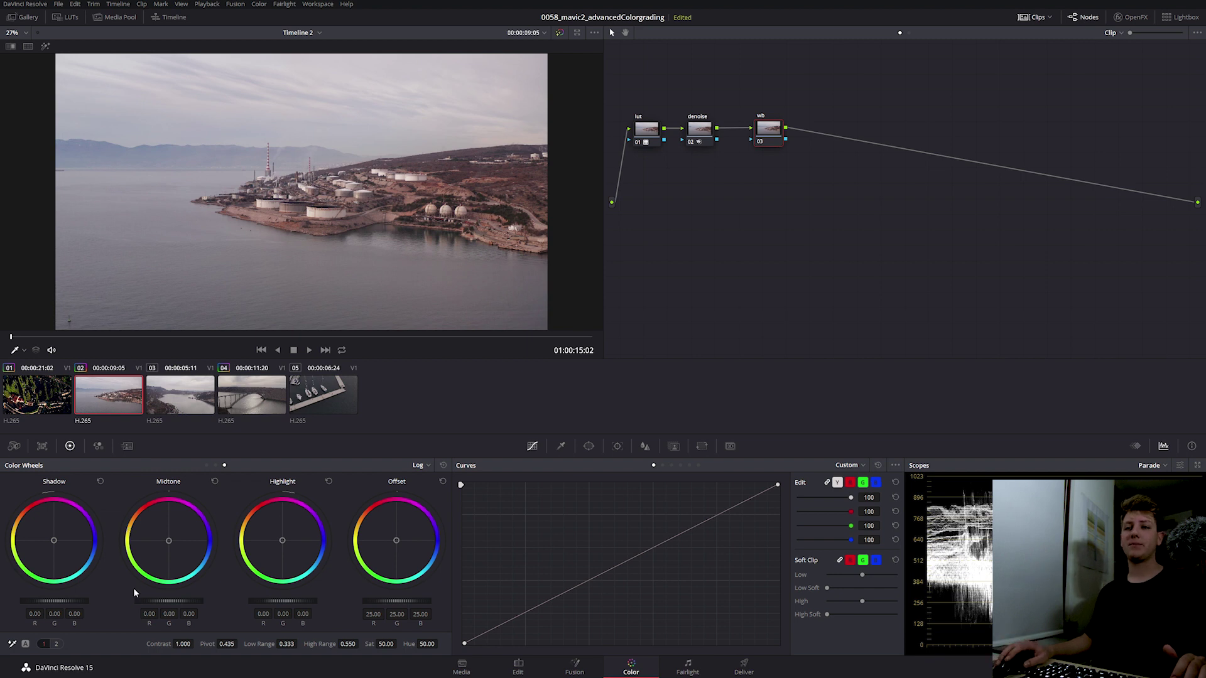
pyautogui.click(56, 644)
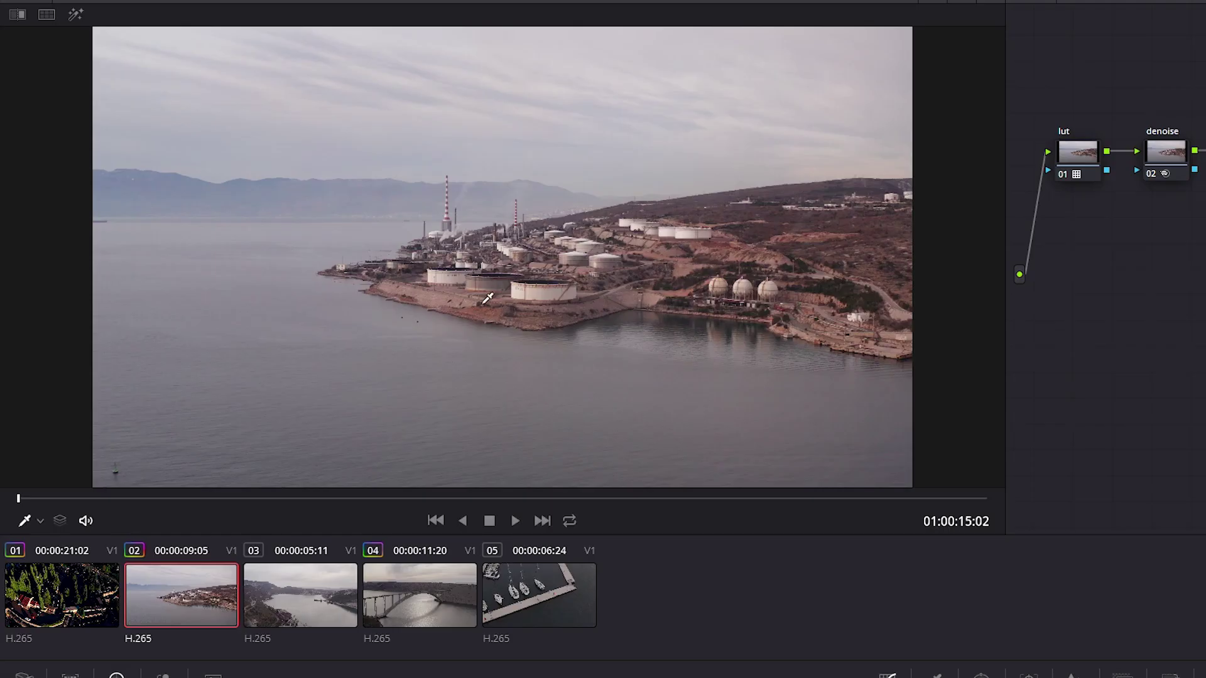
pyautogui.scroll(7, 351, 229)
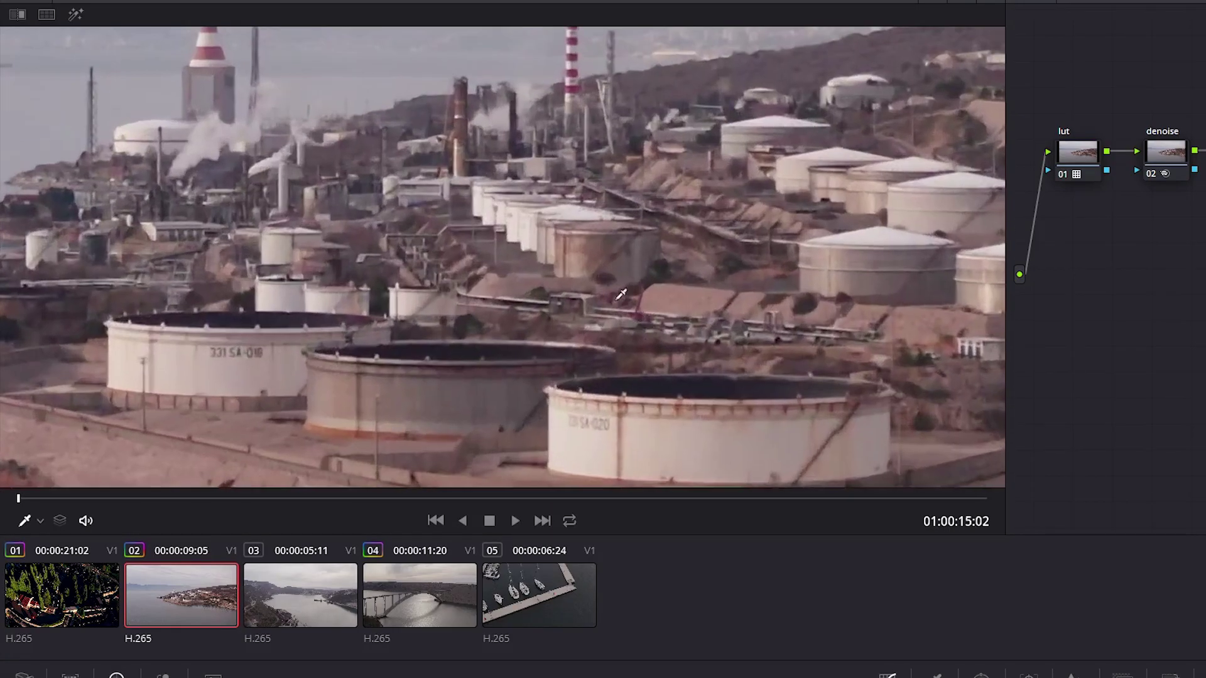
pyautogui.scroll(2, 615, 300)
pyautogui.moveTo(759, 420); pyautogui.dragTo(654, 287)
pyautogui.scroll(3, 695, 334)
pyautogui.moveTo(694, 333); pyautogui.dragTo(694, 150)
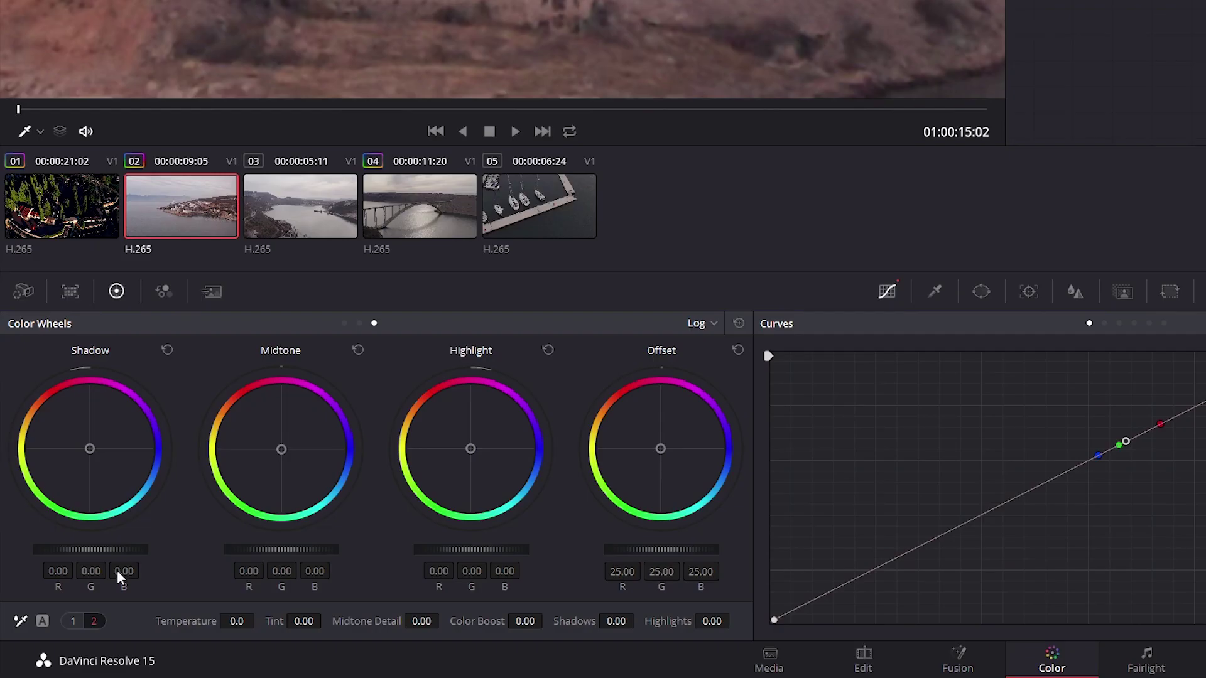
pyautogui.click(21, 622)
pyautogui.click(338, 186)
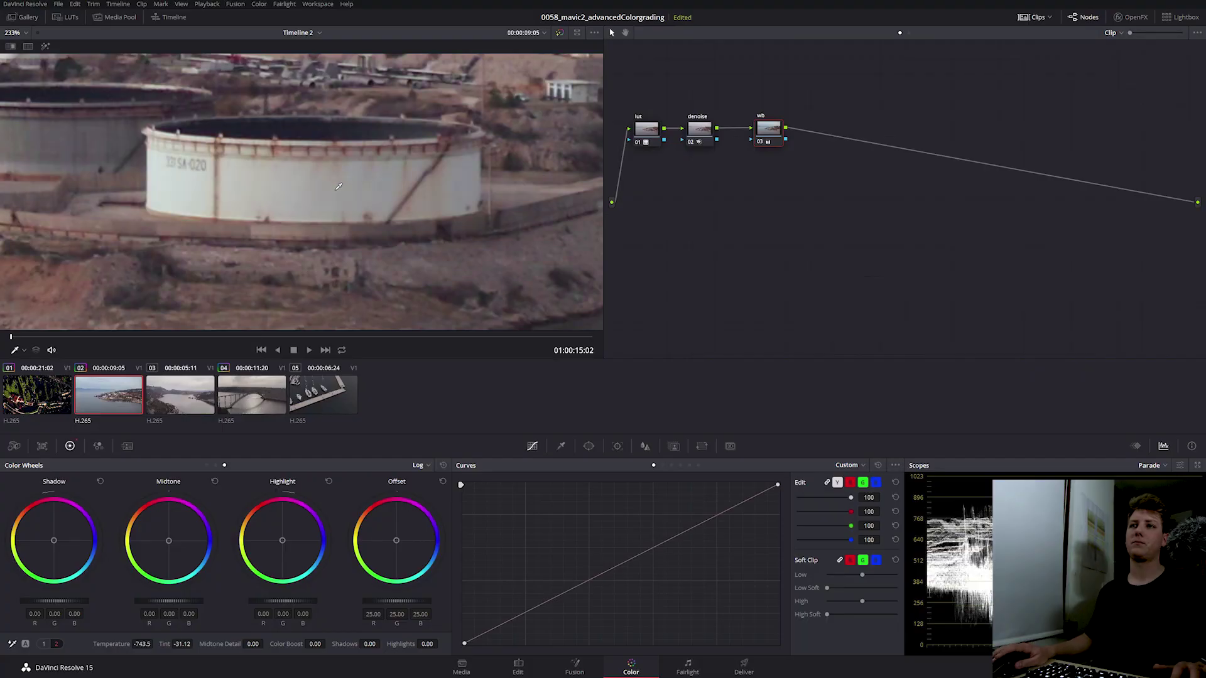
pyautogui.click(15, 33)
pyautogui.click(18, 47)
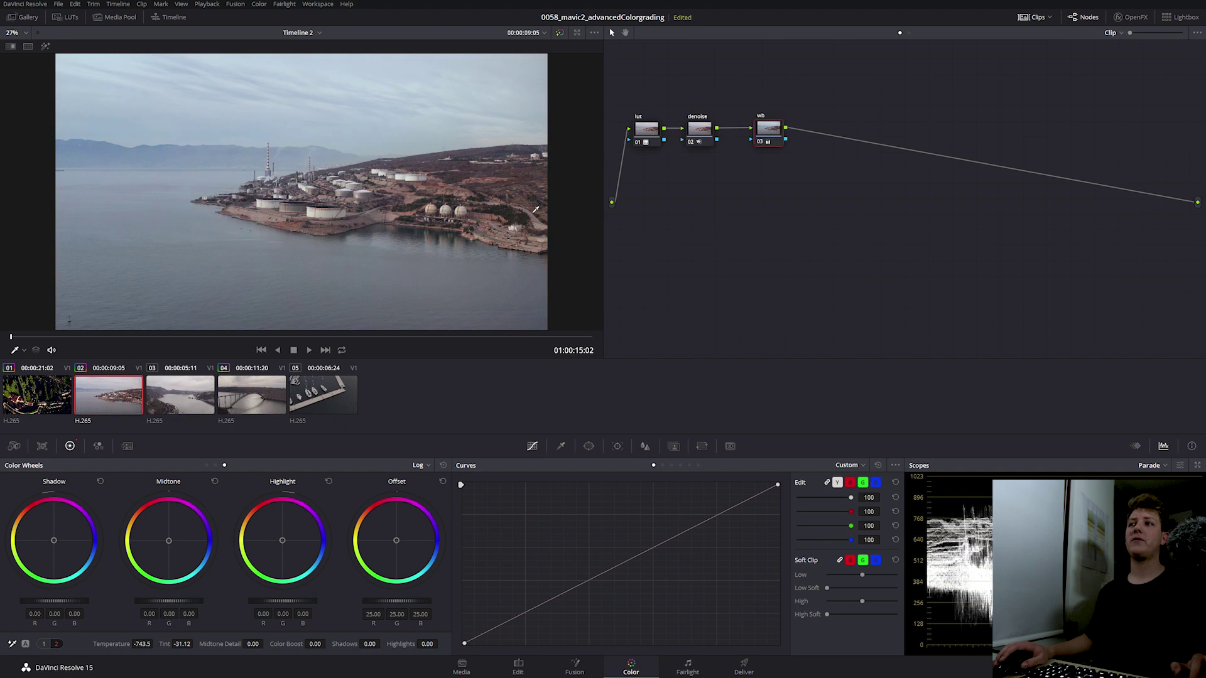
# Tidy the wb node's position, add a fourth node after it and set that node's contrast to 1.2.
pyautogui.rightClick(755, 133)
pyautogui.moveTo(765, 134); pyautogui.dragTo(824, 136)
pyautogui.click(753, 134)
pyautogui.hotkey('alt', 's')
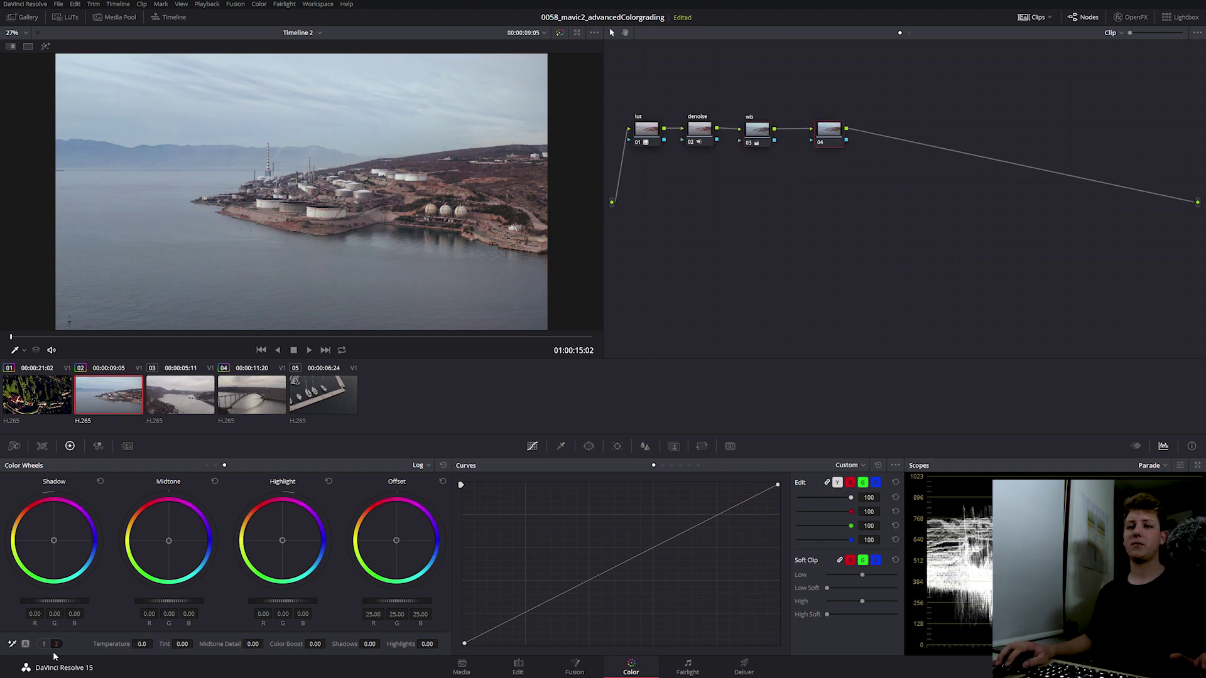
pyautogui.click(43, 643)
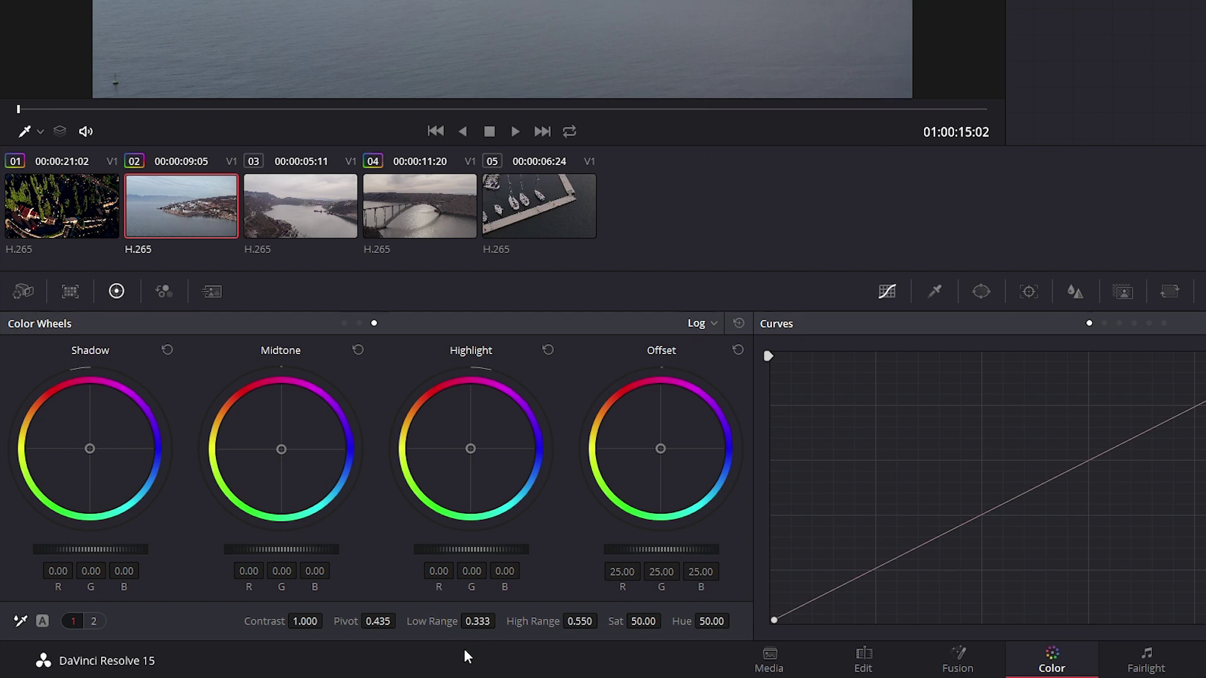
pyautogui.click(305, 621)
pyautogui.write('1.1')
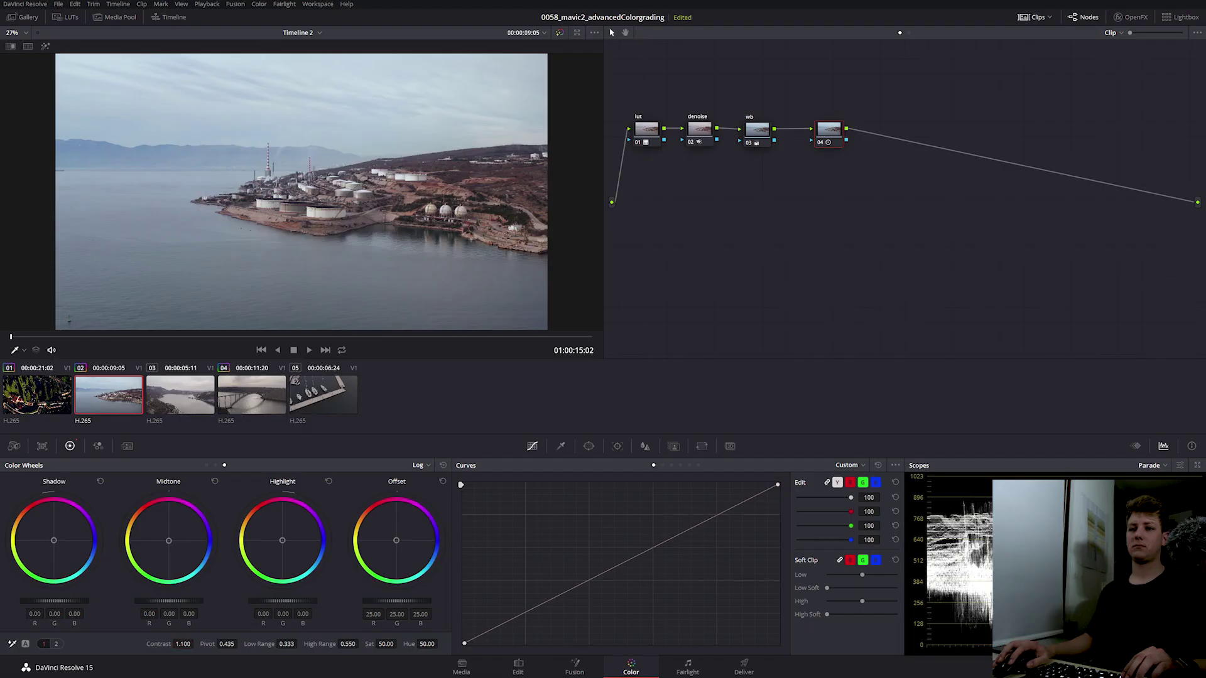
pyautogui.doubleClick(312, 620)
pyautogui.write('1.2')
pyautogui.press('Return')
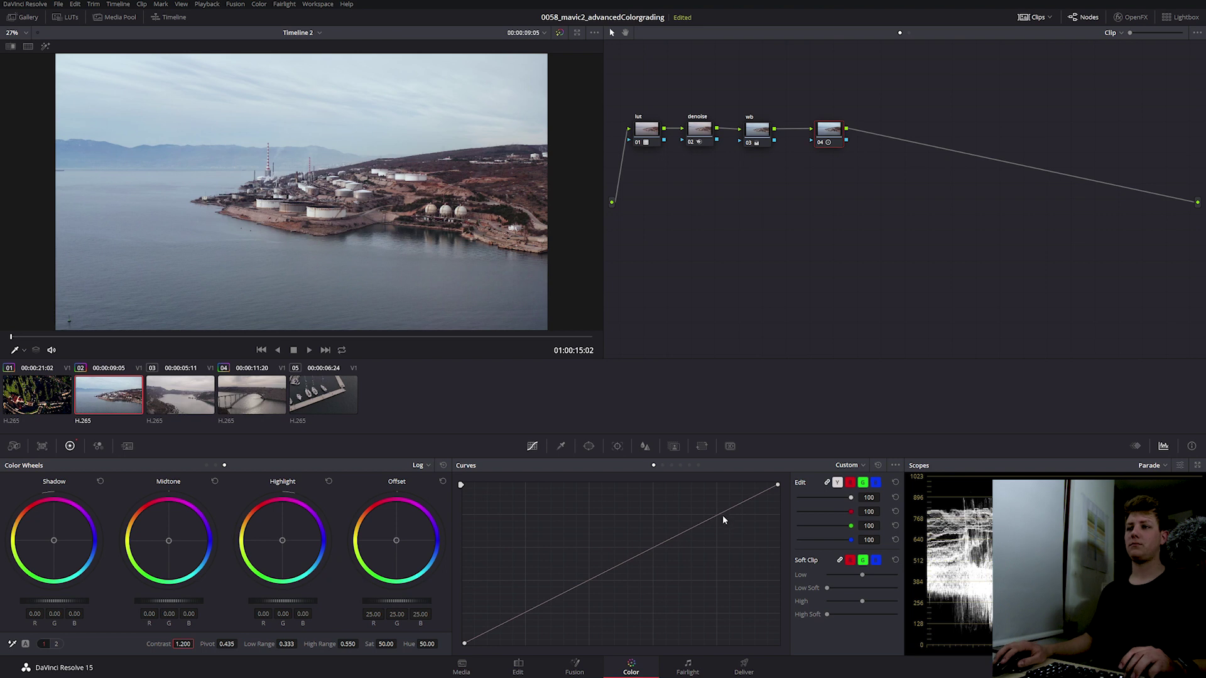
# Anchor the highlights of the fourth node's custom curve, pull its shadows down, and compare the node off and on.
pyautogui.click(703, 522)
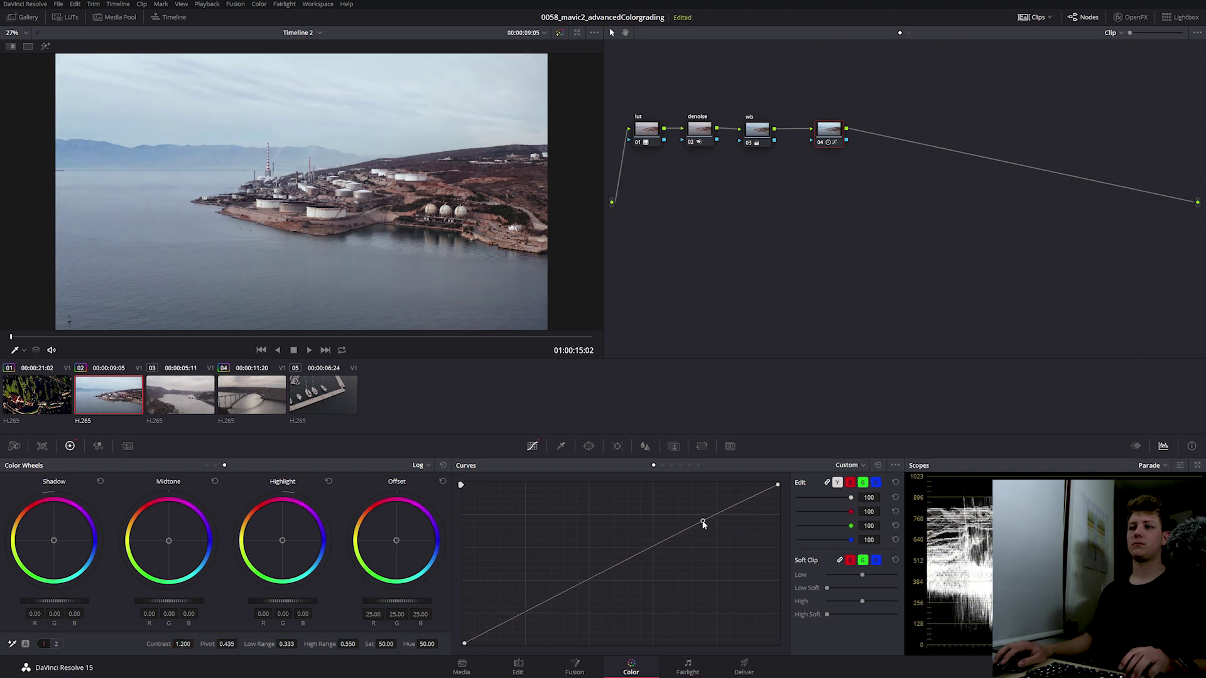
pyautogui.moveTo(544, 601); pyautogui.dragTo(510, 630)
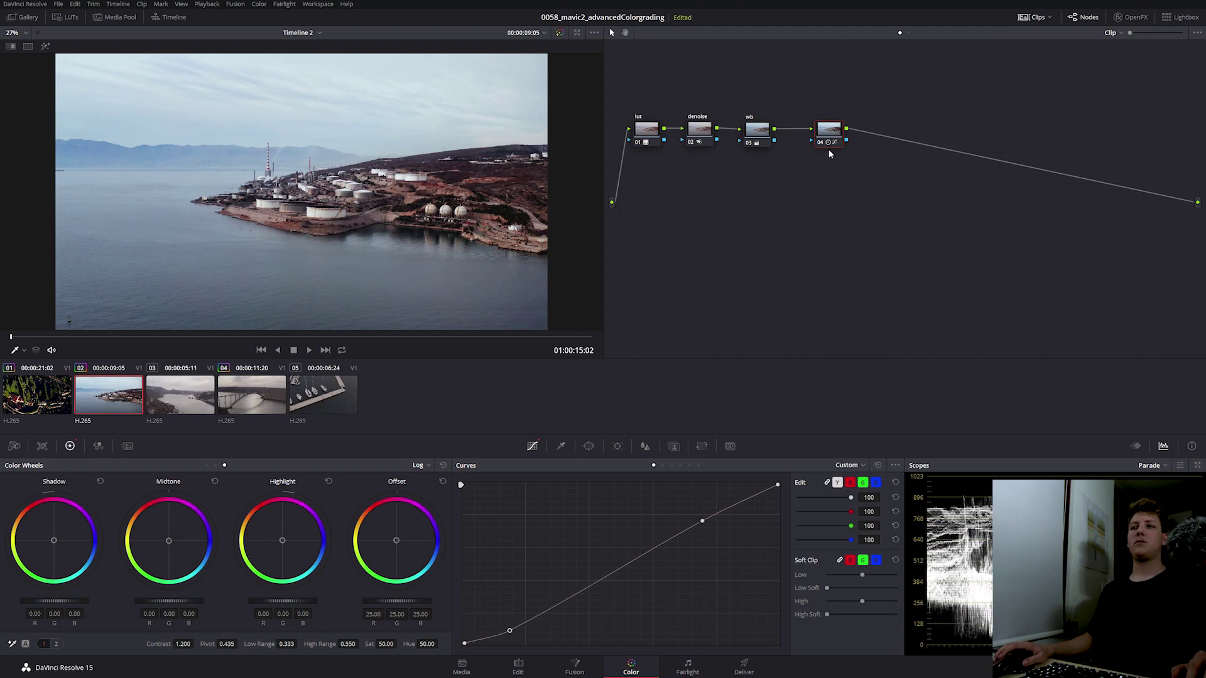
pyautogui.hotkey('ctrl', 'd')
pyautogui.hotkey('ctrl', 'd')
# Label the fourth node "contrast" and line it up beside the wb node.
pyautogui.moveTo(822, 125); pyautogui.dragTo(800, 127)
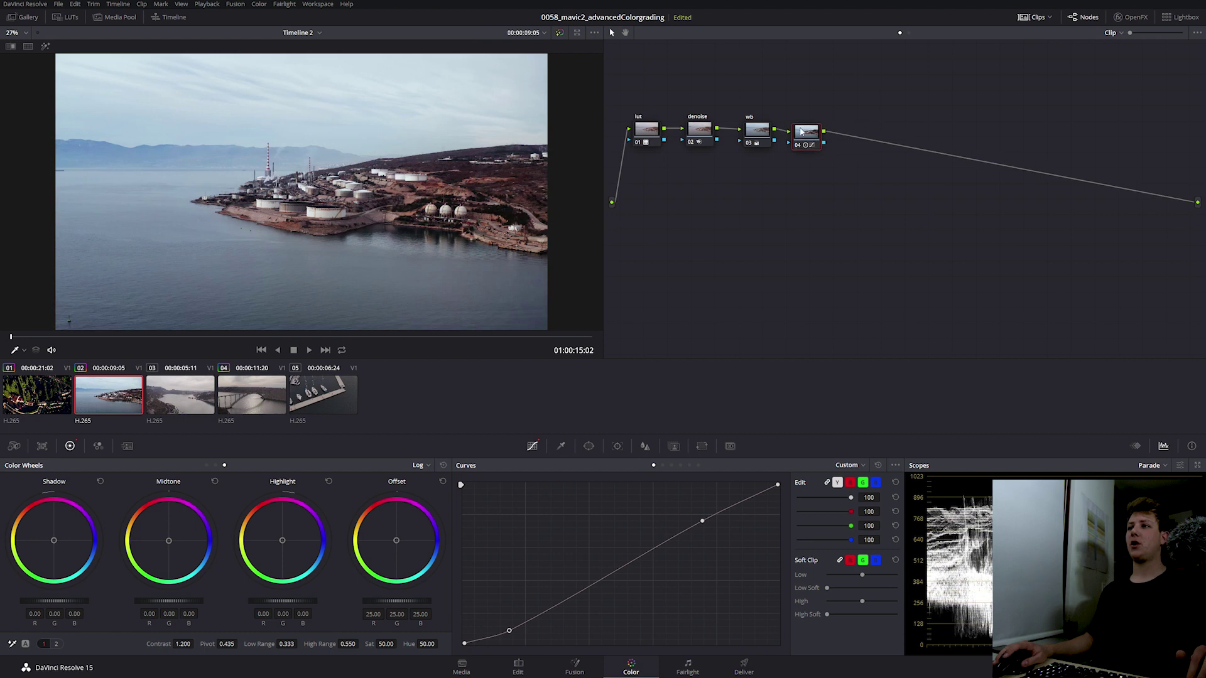
pyautogui.rightClick(800, 127)
pyautogui.click(818, 150)
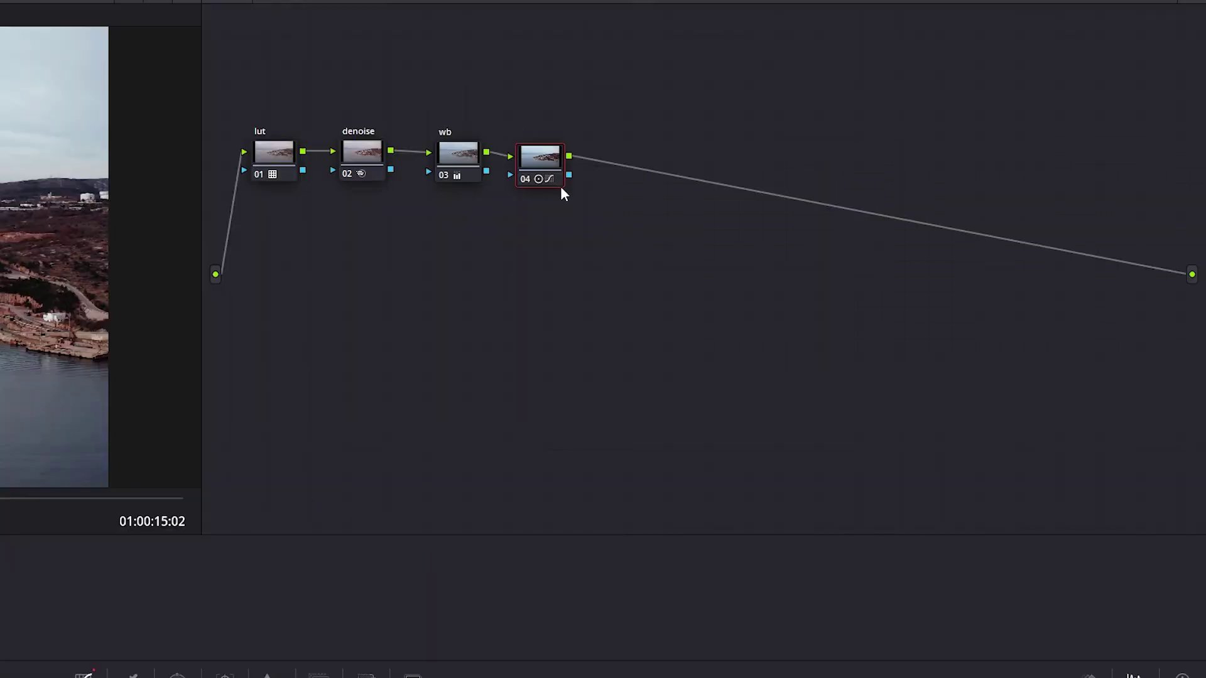
pyautogui.write('contrast')
pyautogui.press('Return')
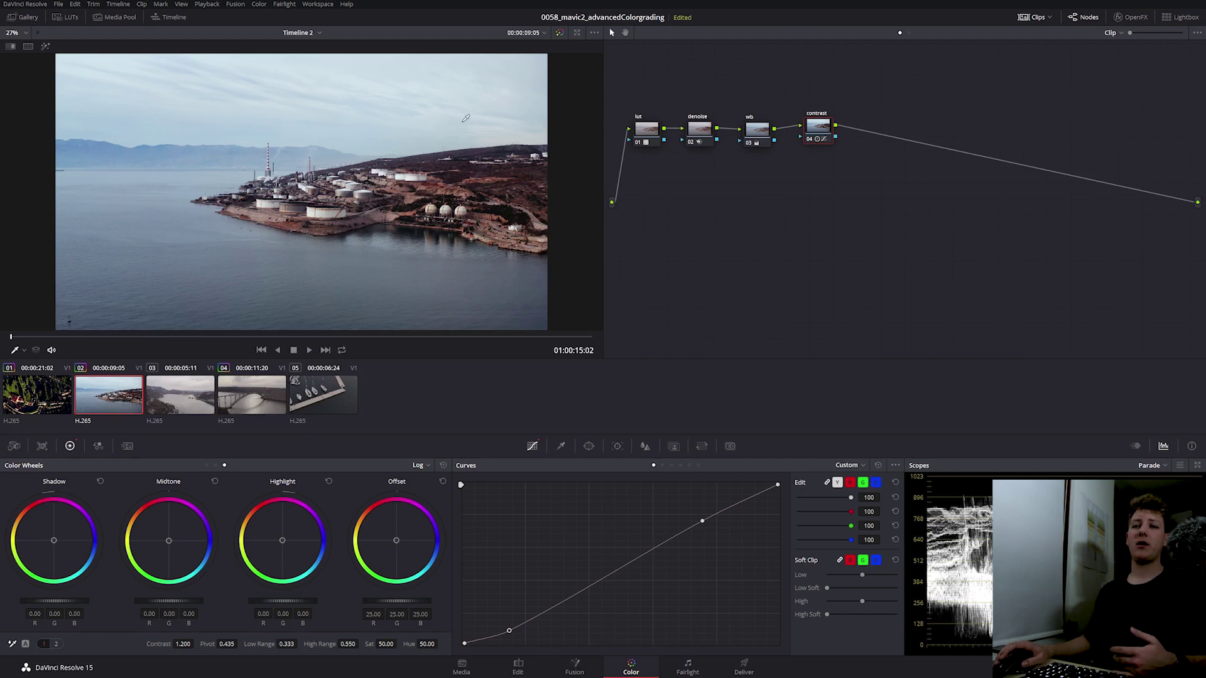
pyautogui.moveTo(818, 129); pyautogui.dragTo(814, 132)
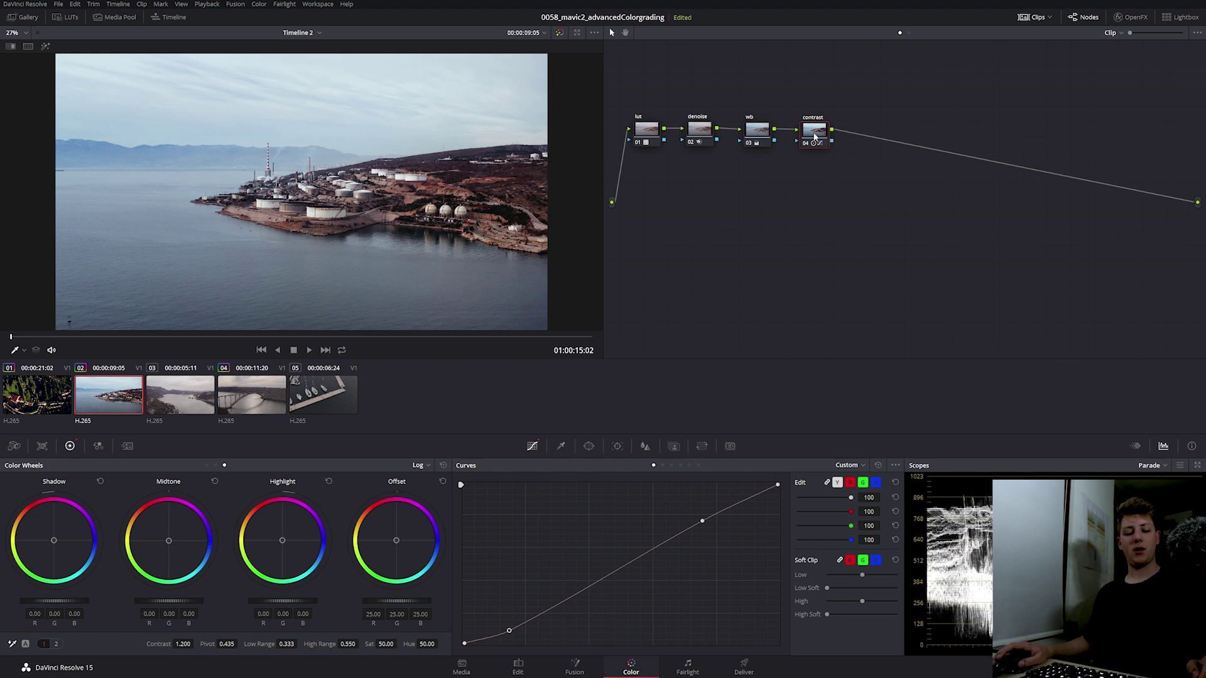
# Add a fifth node, place it above the row, and give it a gradient window positioned over the sky near the horizon.
pyautogui.hotkey('alt', 's')
pyautogui.moveTo(870, 133); pyautogui.dragTo(920, 92)
pyautogui.click(588, 445)
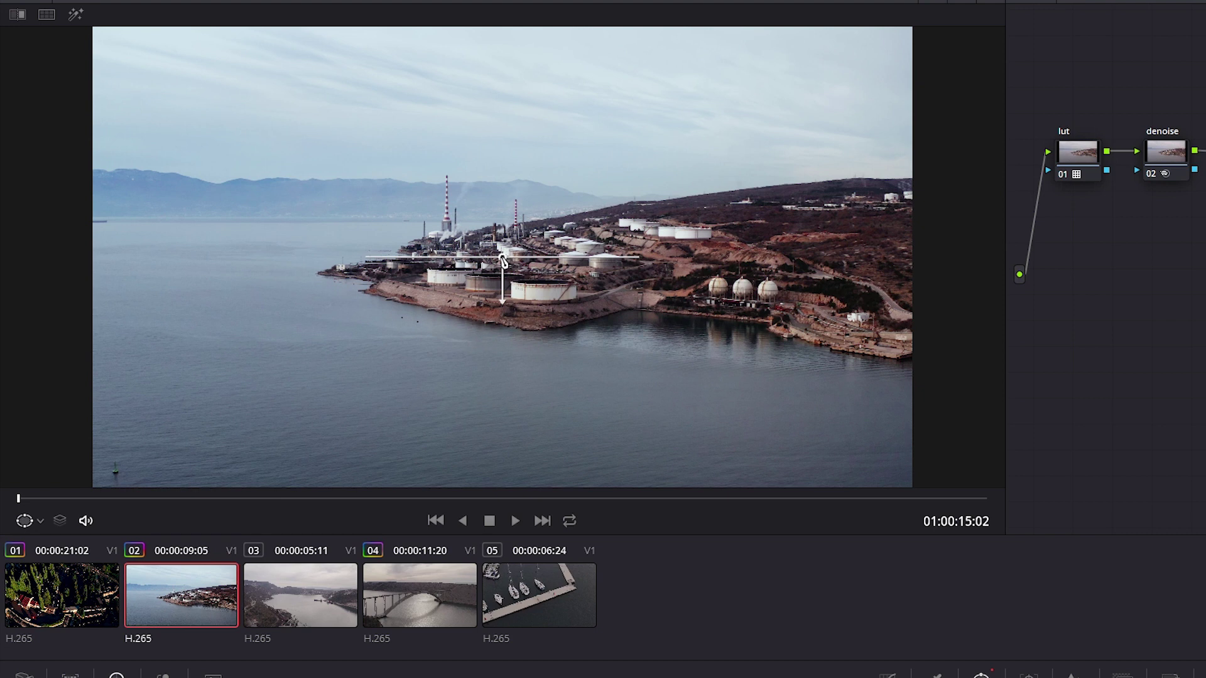
pyautogui.moveTo(503, 261); pyautogui.dragTo(512, 175)
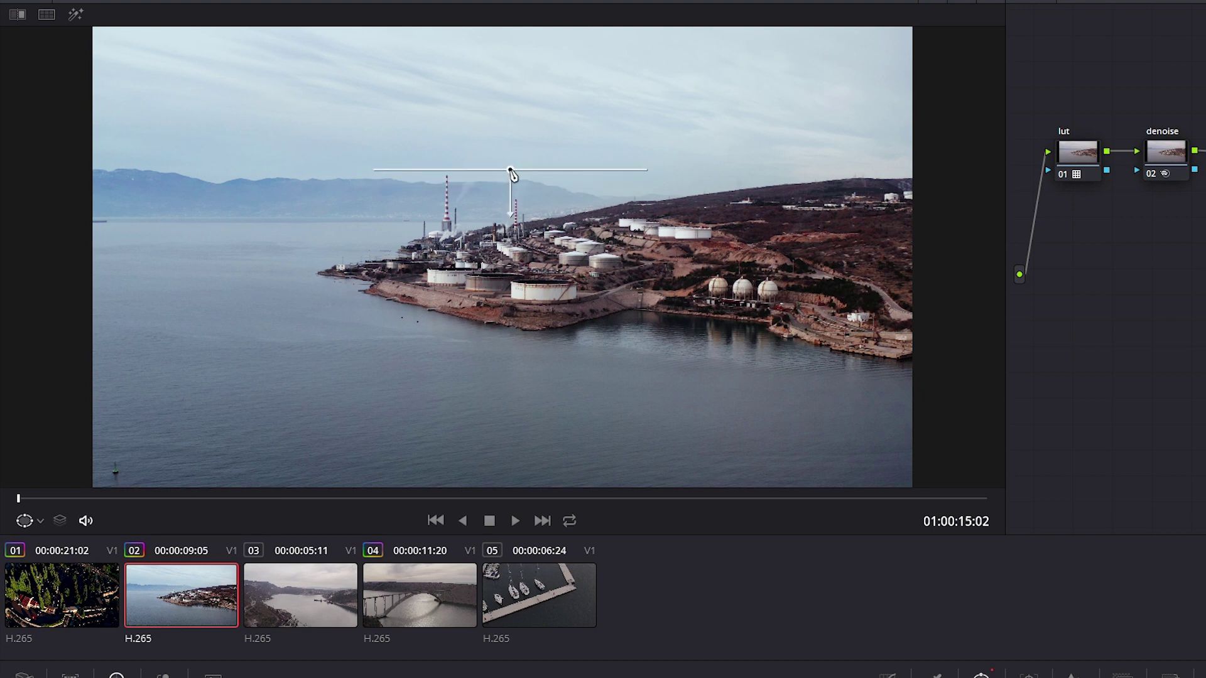
# With the selection highlighted, soften the gradient window to about 2.99, rotate it about -4.24 along the horizon and shift it higher.
pyautogui.click(77, 15)
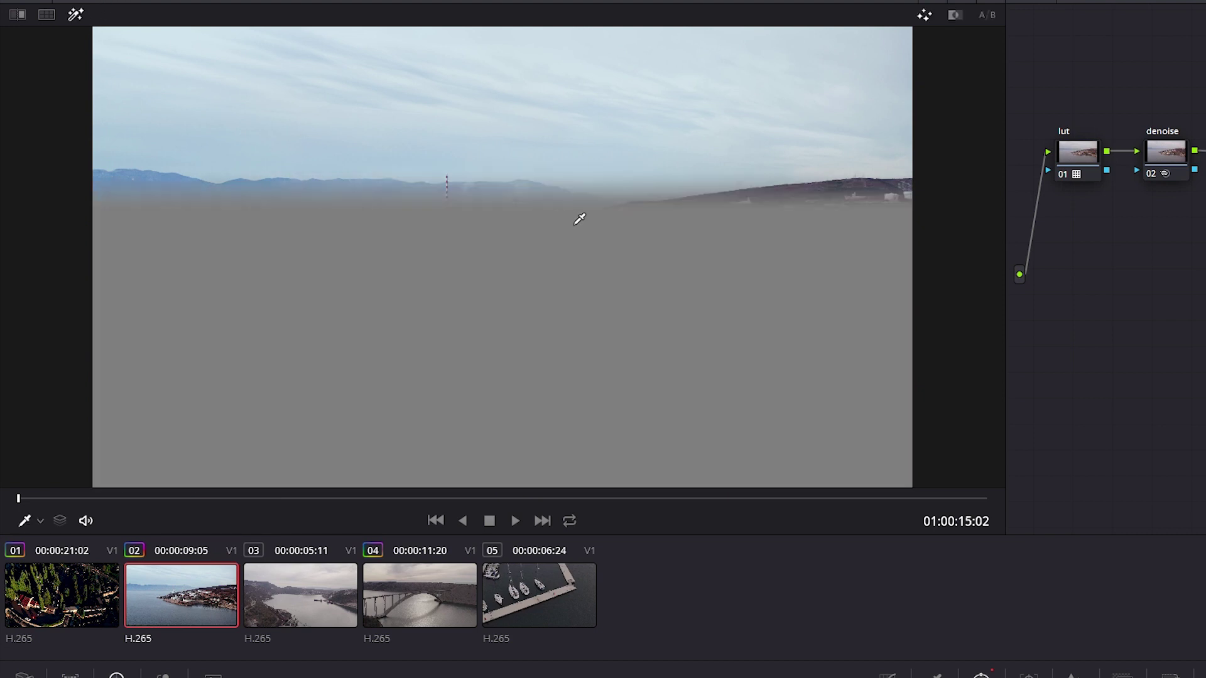
pyautogui.click(26, 521)
pyautogui.click(25, 585)
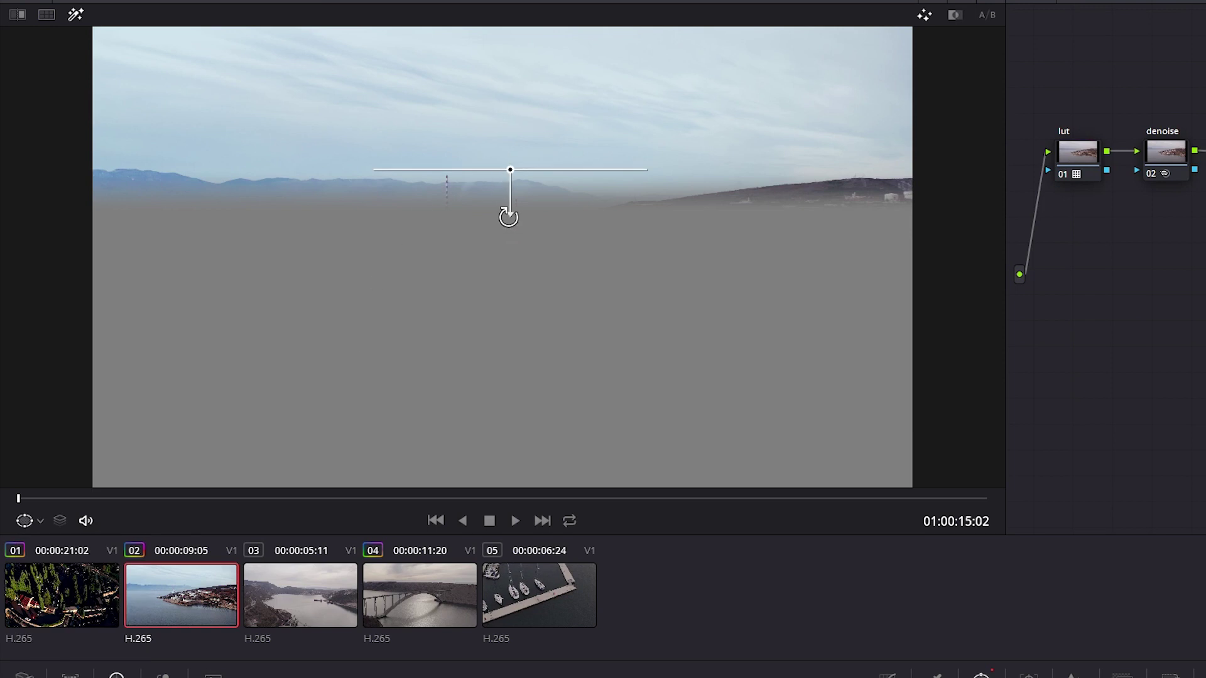
pyautogui.moveTo(509, 217)
pyautogui.mouseDown()
pyautogui.moveTo(503, 284)
pyautogui.moveTo(513, 237)
pyautogui.mouseUp()
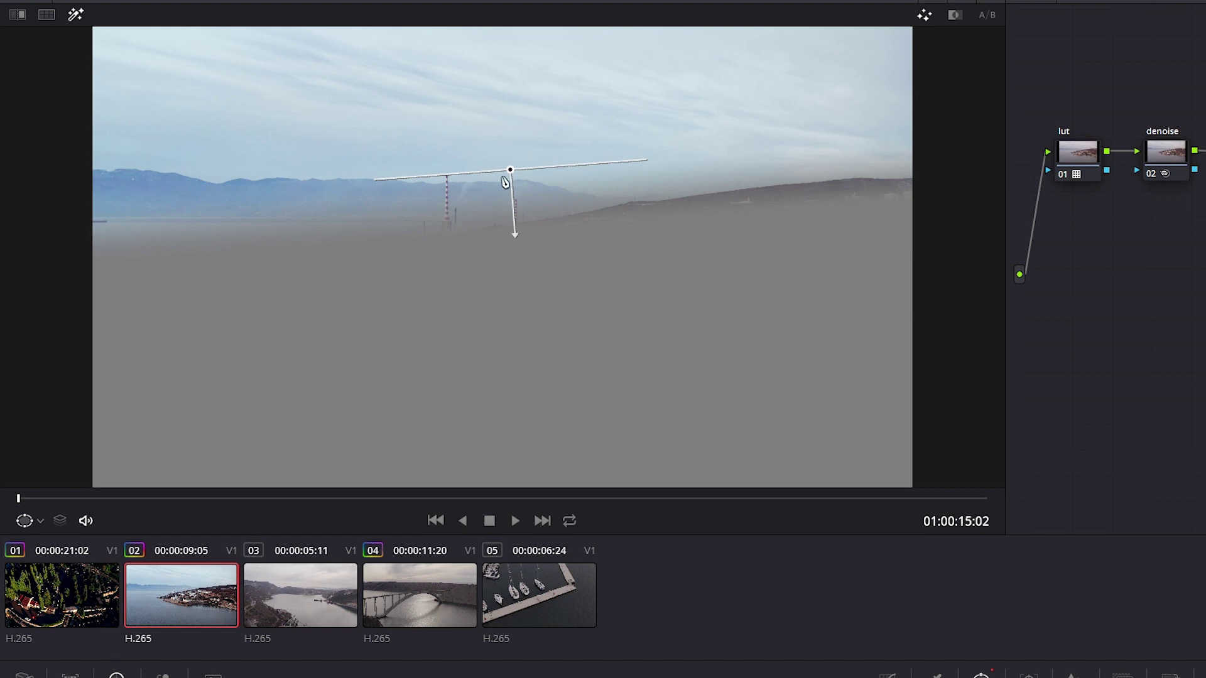
pyautogui.moveTo(511, 174); pyautogui.dragTo(518, 149)
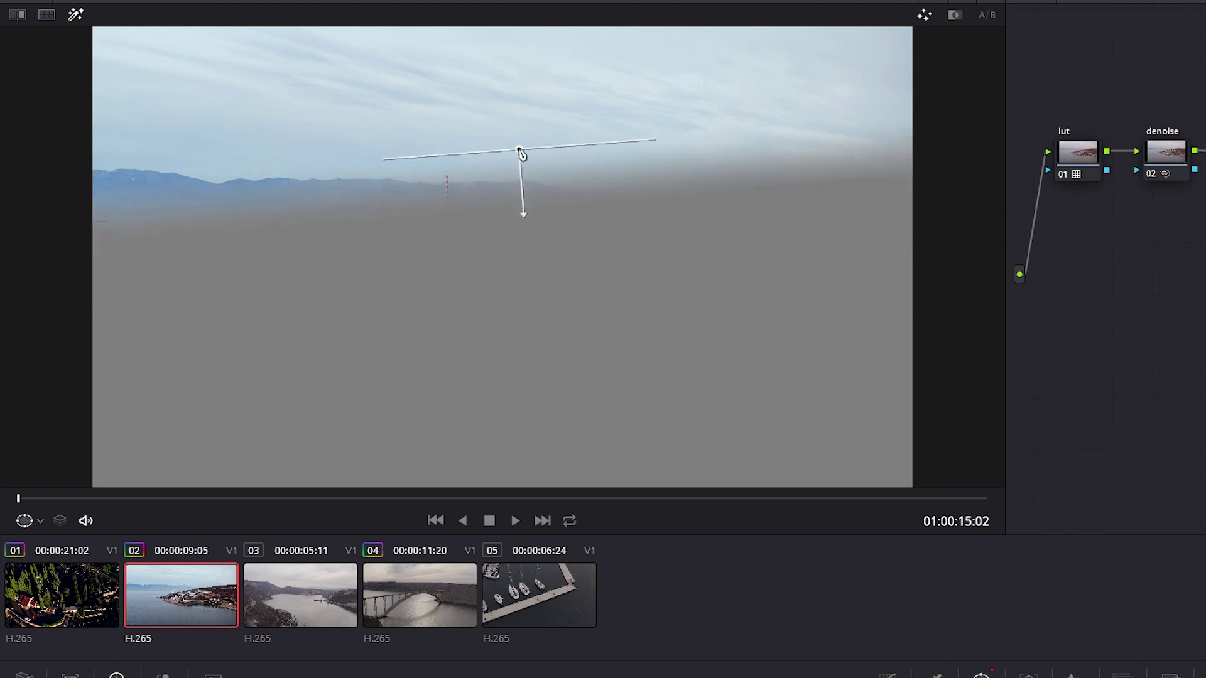
pyautogui.click(76, 15)
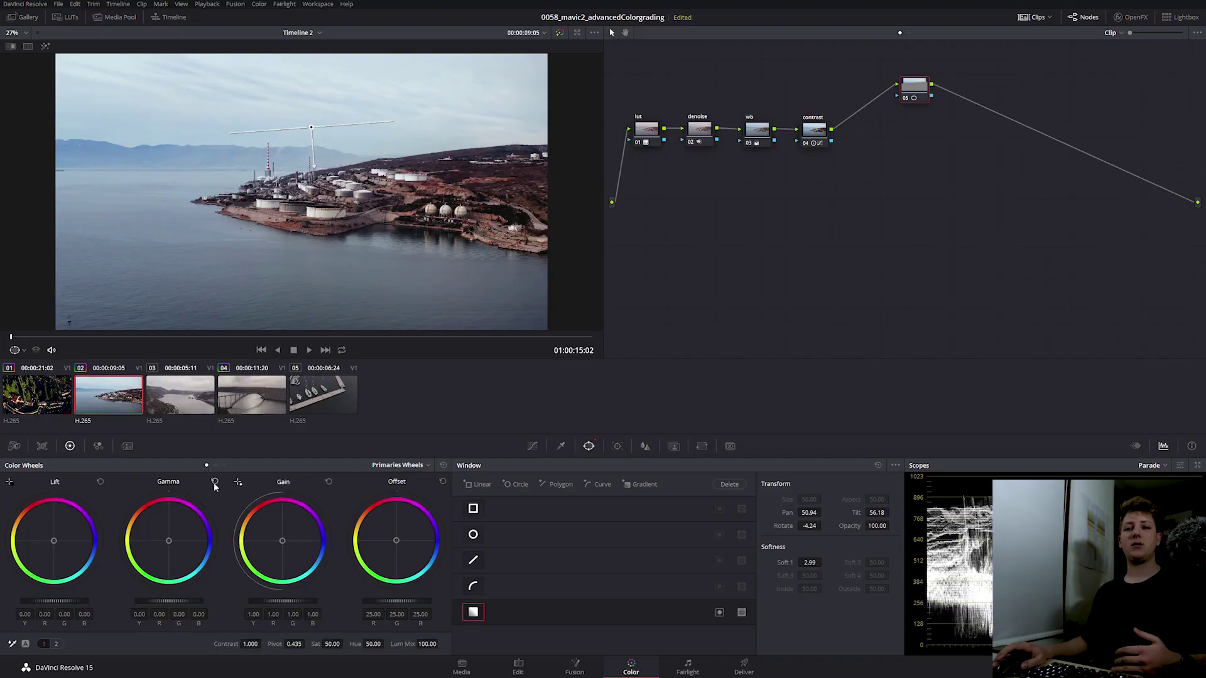
# Raise the fifth node's gain to 2.12, play through the clip to check the gradient window's position, and reset the gain.
pyautogui.moveTo(288, 600); pyautogui.dragTo(365, 601)
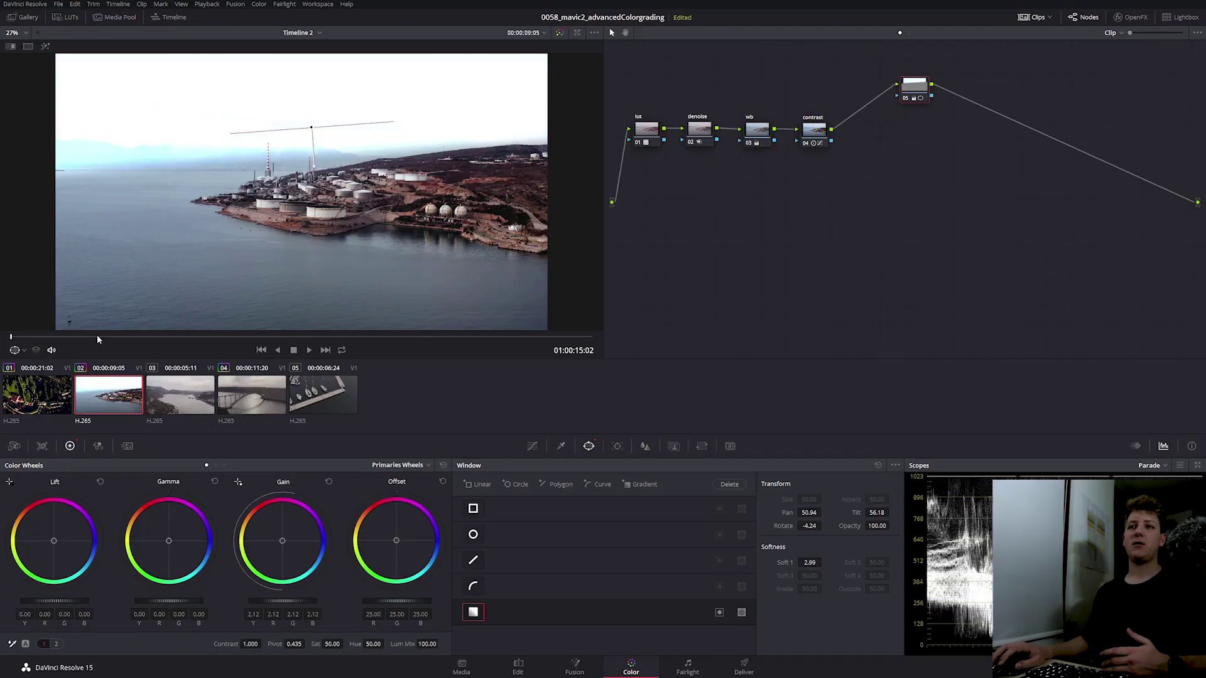
pyautogui.press('space')
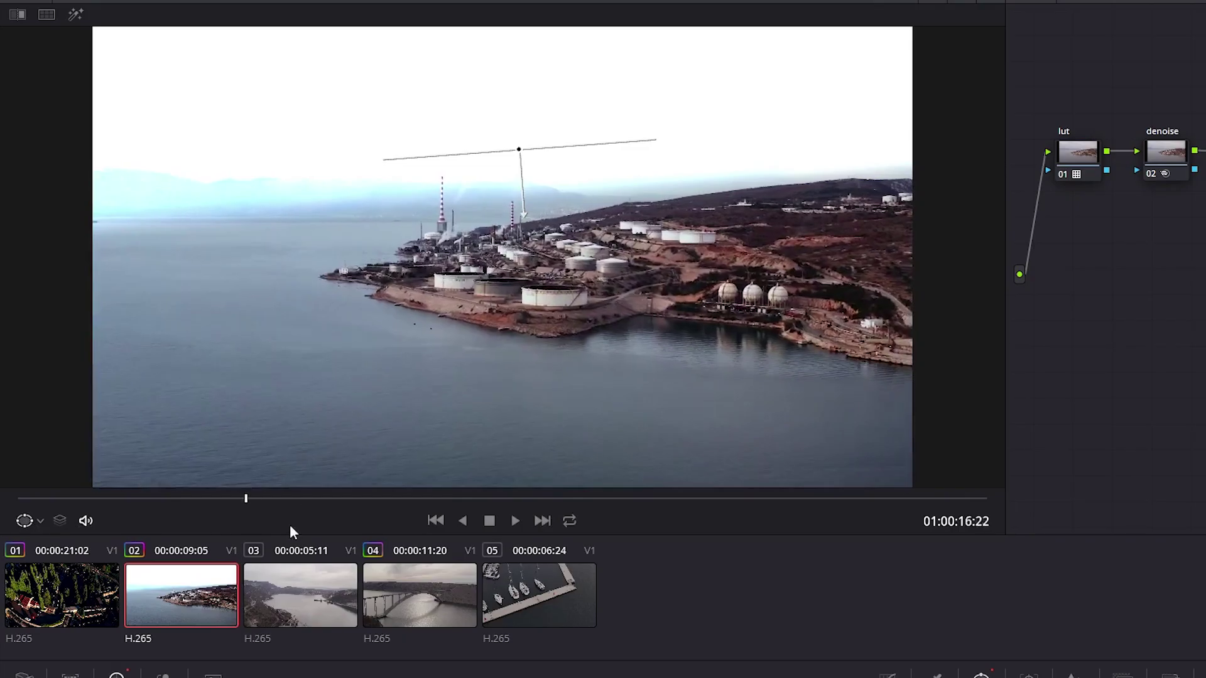
pyautogui.moveTo(290, 526); pyautogui.dragTo(184, 576)
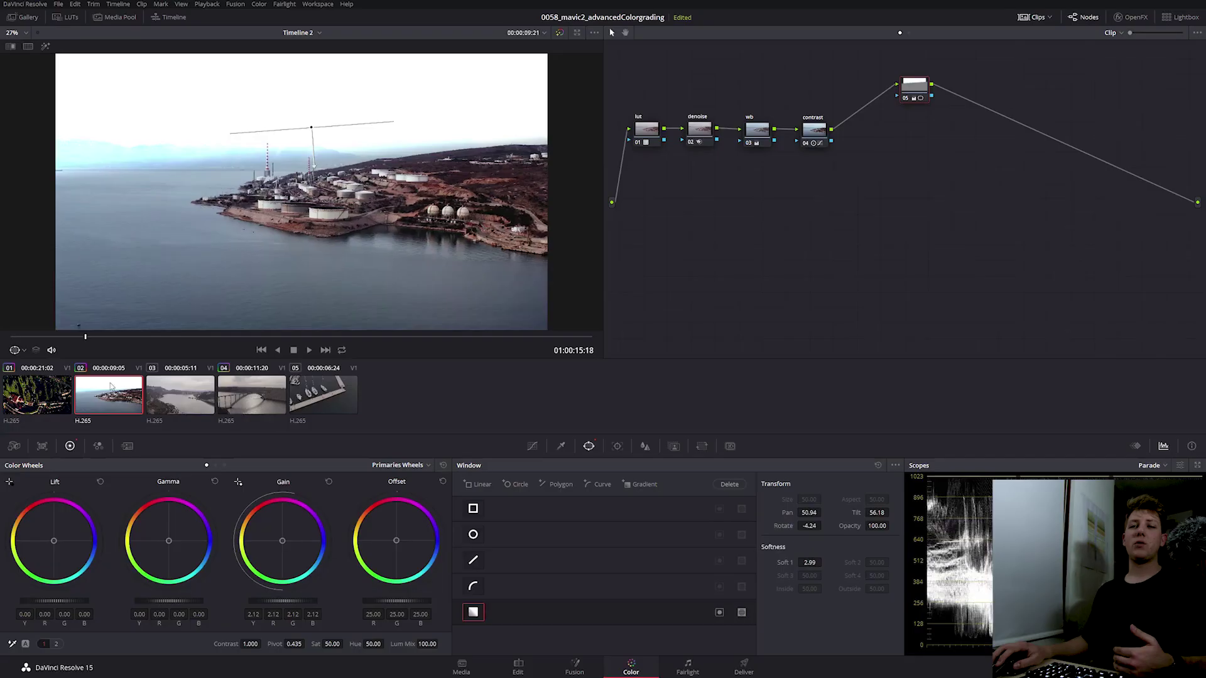
pyautogui.moveTo(110, 384); pyautogui.dragTo(11, 408)
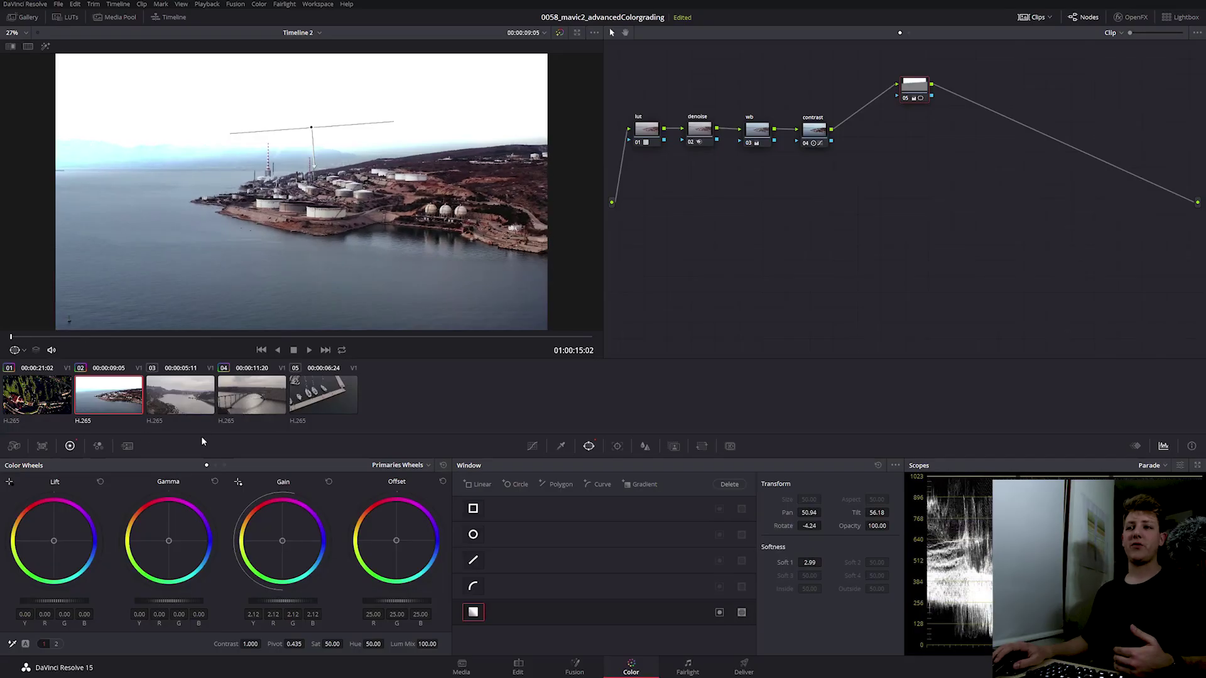
pyautogui.click(329, 481)
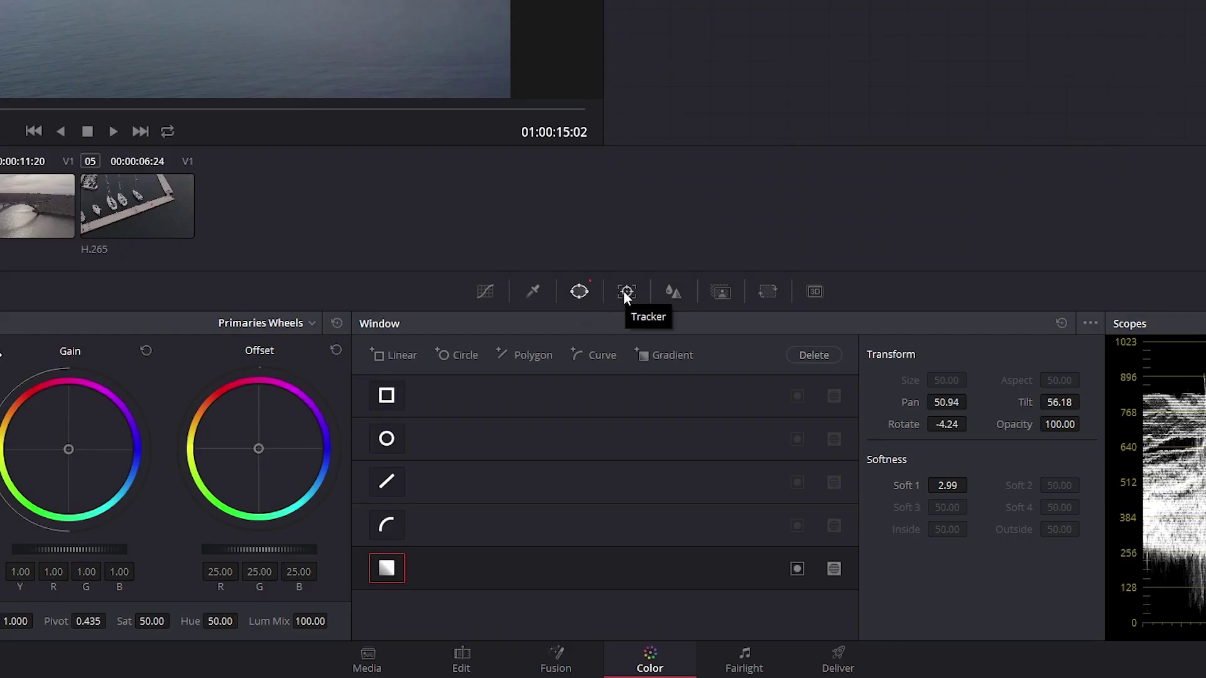
# Track the fifth node's gradient window forward through the clip and return the tracker to the clip's start.
pyautogui.click(624, 291)
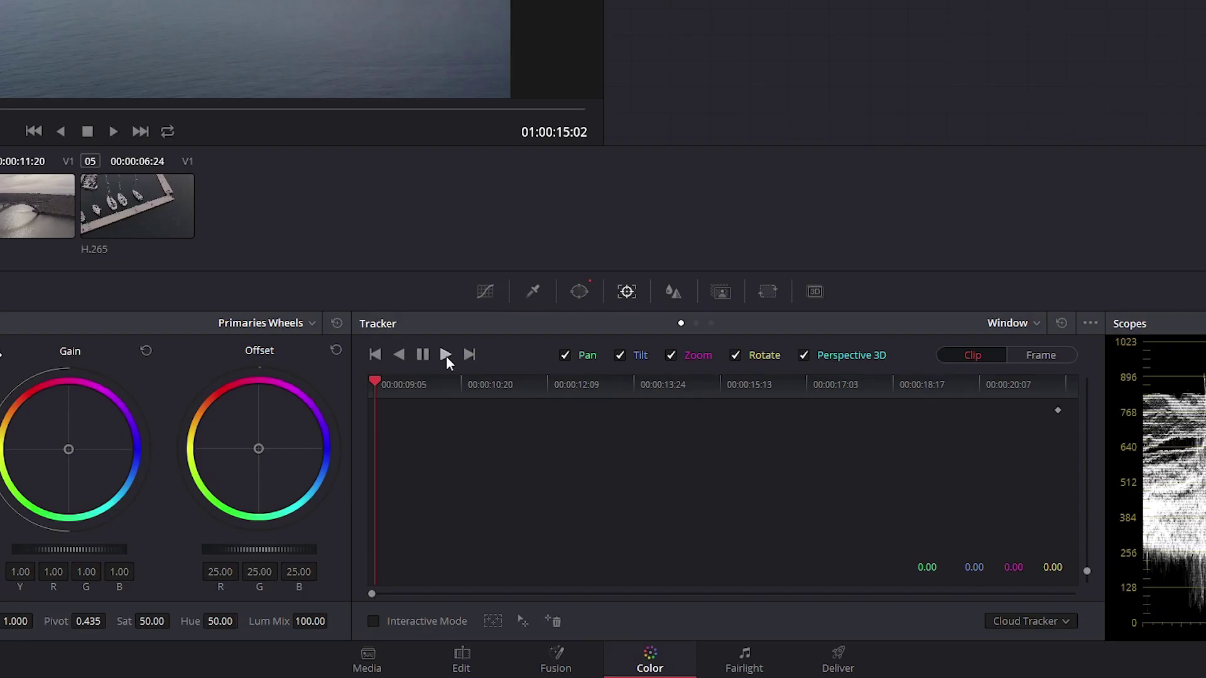
pyautogui.click(508, 484)
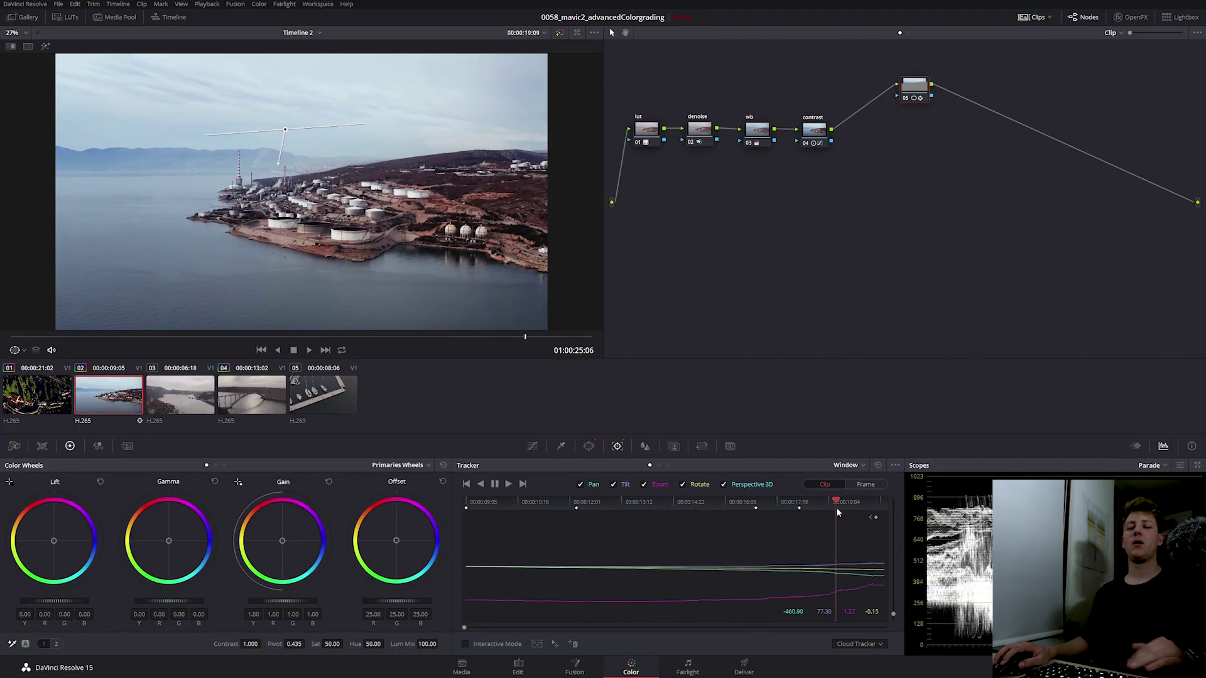
pyautogui.moveTo(533, 506); pyautogui.dragTo(461, 511)
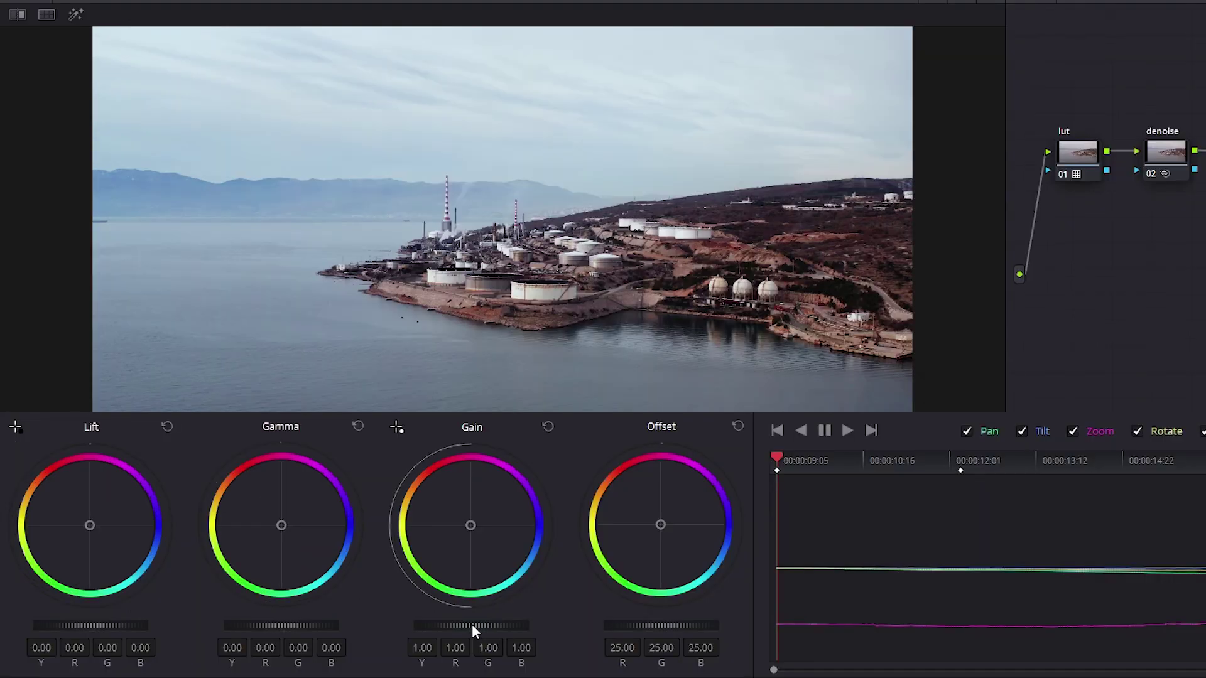
# Set the fifth node's gain to 1.28, gamma to 0.07 and saturation to 22, and compare the image with the node off and on.
pyautogui.moveTo(472, 623); pyautogui.dragTo(508, 624)
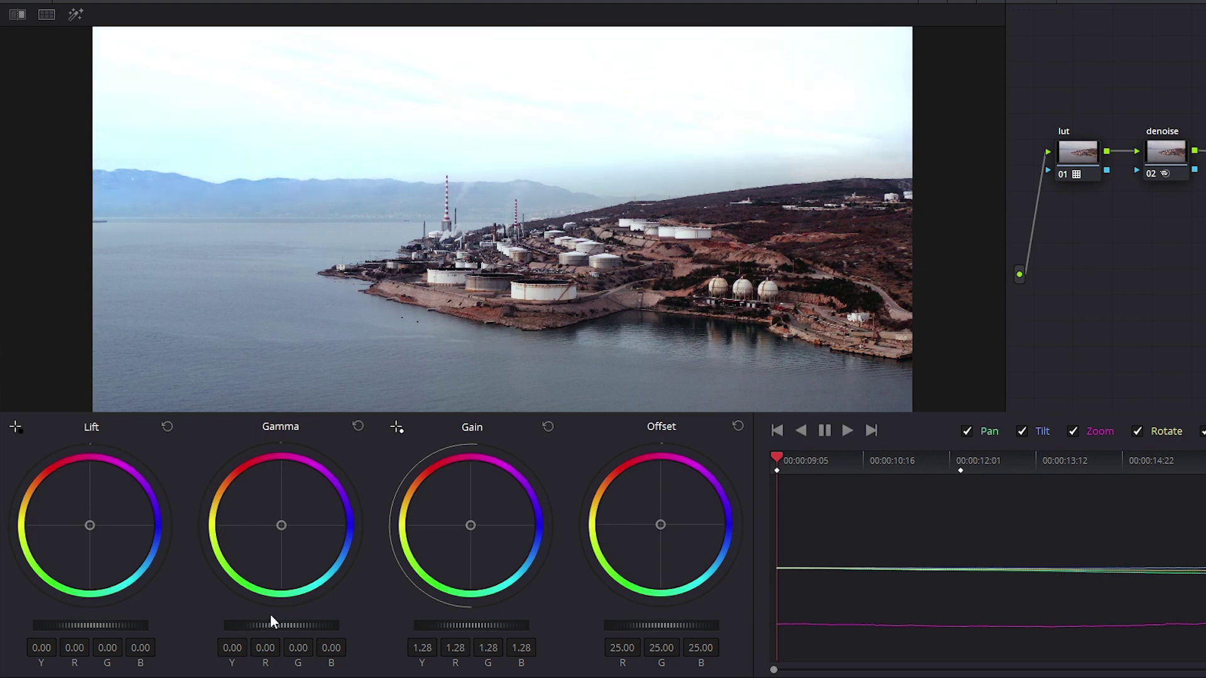
pyautogui.moveTo(281, 625); pyautogui.dragTo(298, 625)
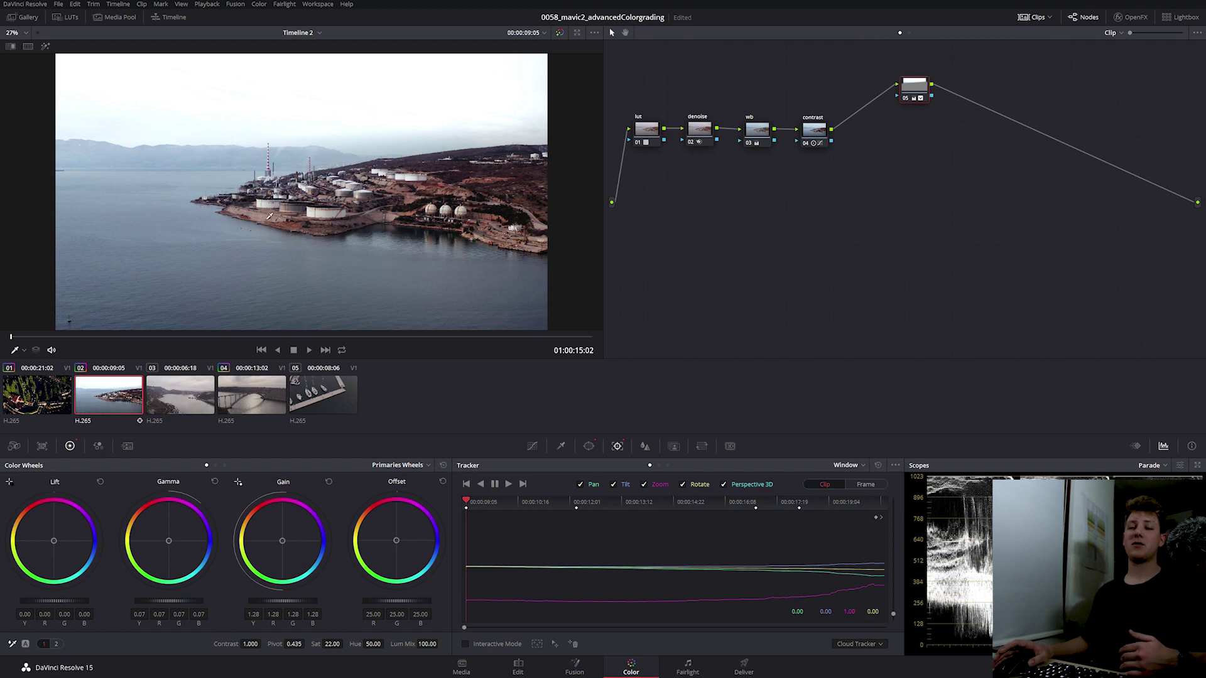
pyautogui.hotkey('ctrl', 'd')
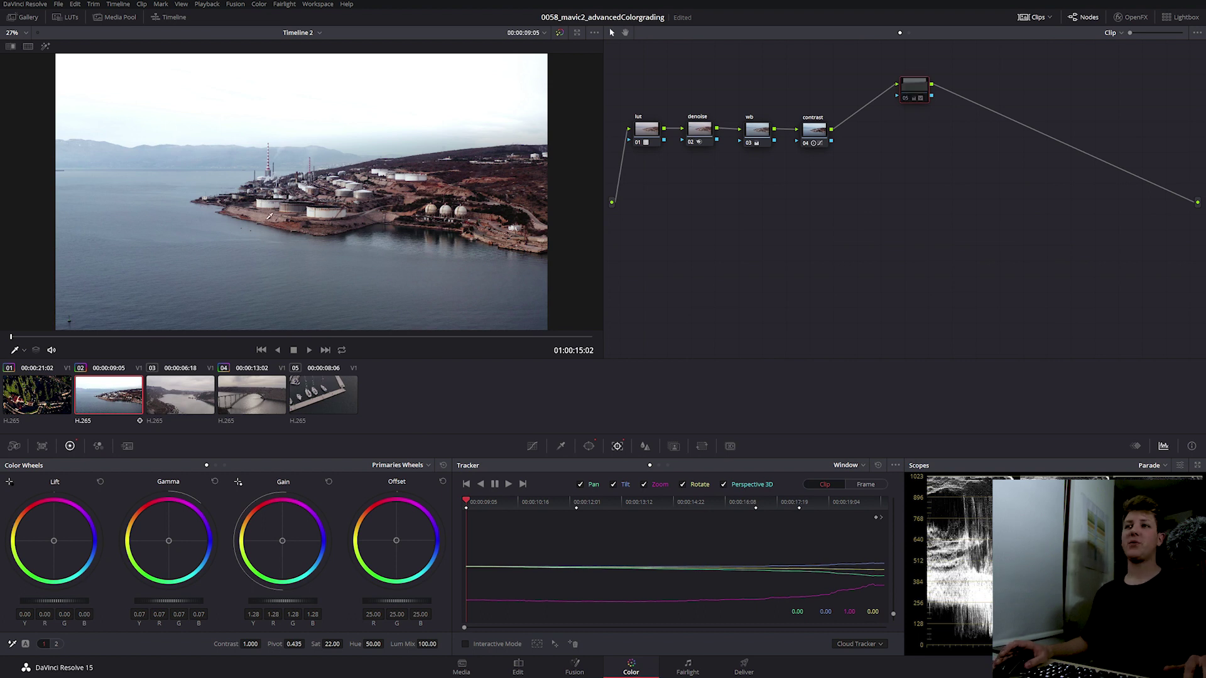
pyautogui.hotkey('ctrl', 'd')
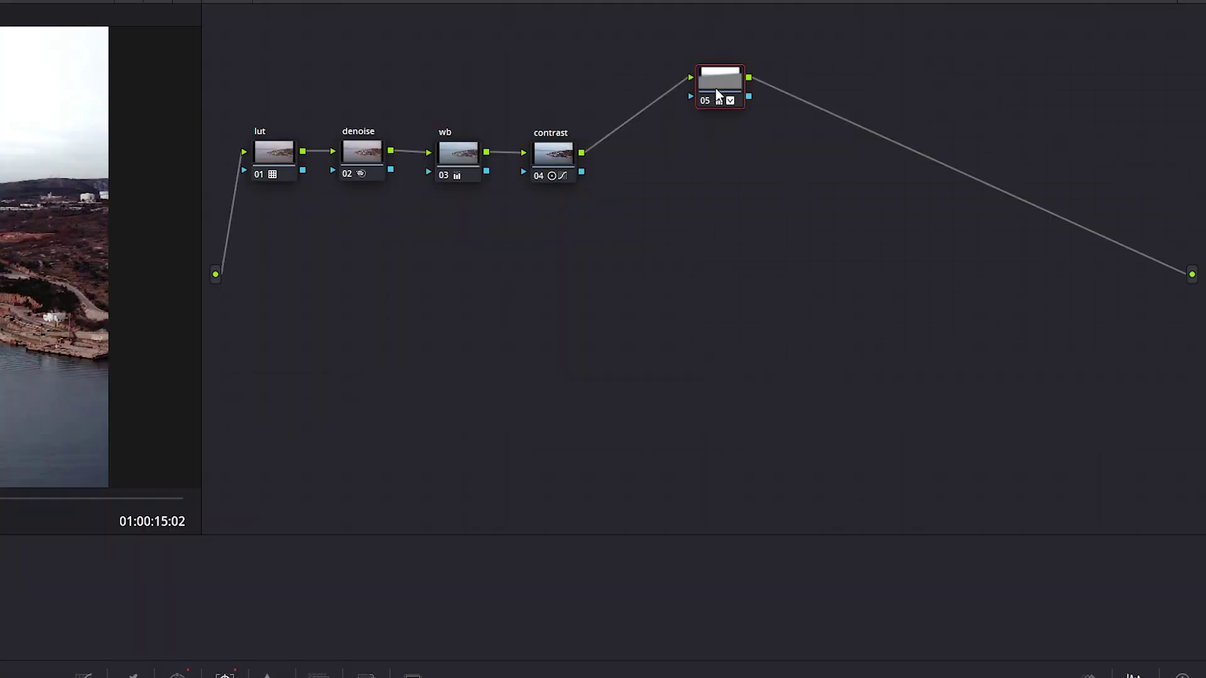
# Label the fifth node, which brightens the upper part of the image, "sky".
pyautogui.rightClick(901, 92)
pyautogui.click(925, 110)
pyautogui.write('sky')
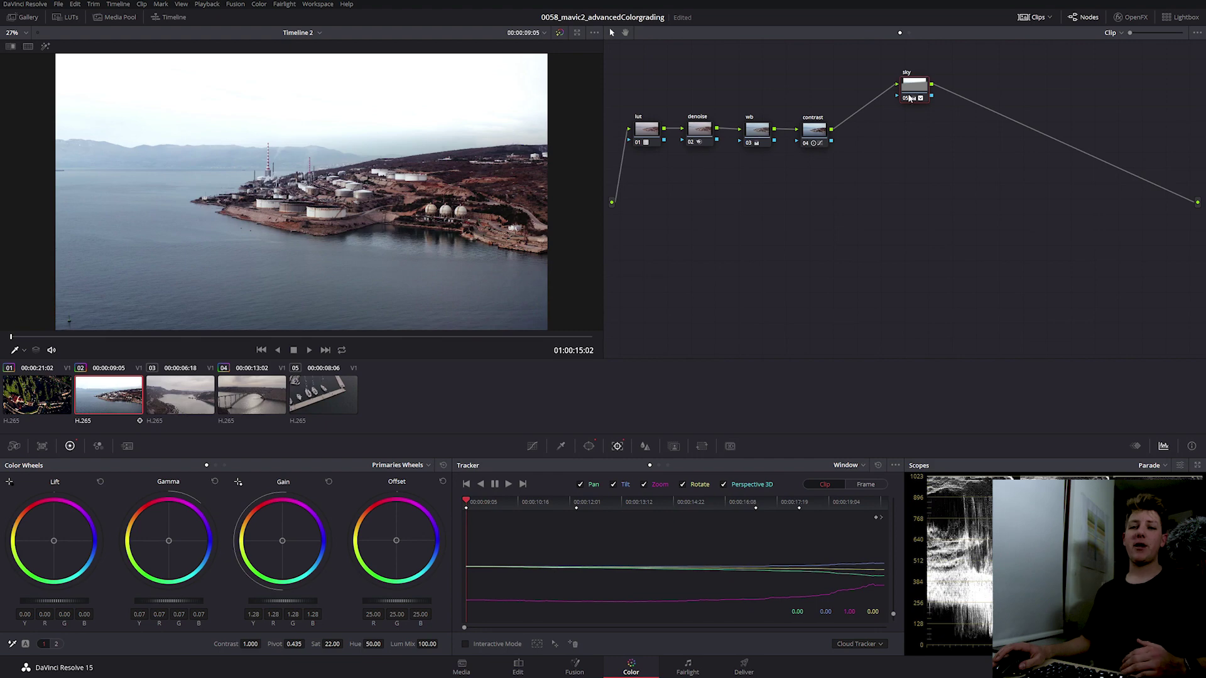
# Add a parallel node to the sky node and place it close beside the contrast node, leaving room before the Parallel Mixer.
pyautogui.rightClick(910, 94)
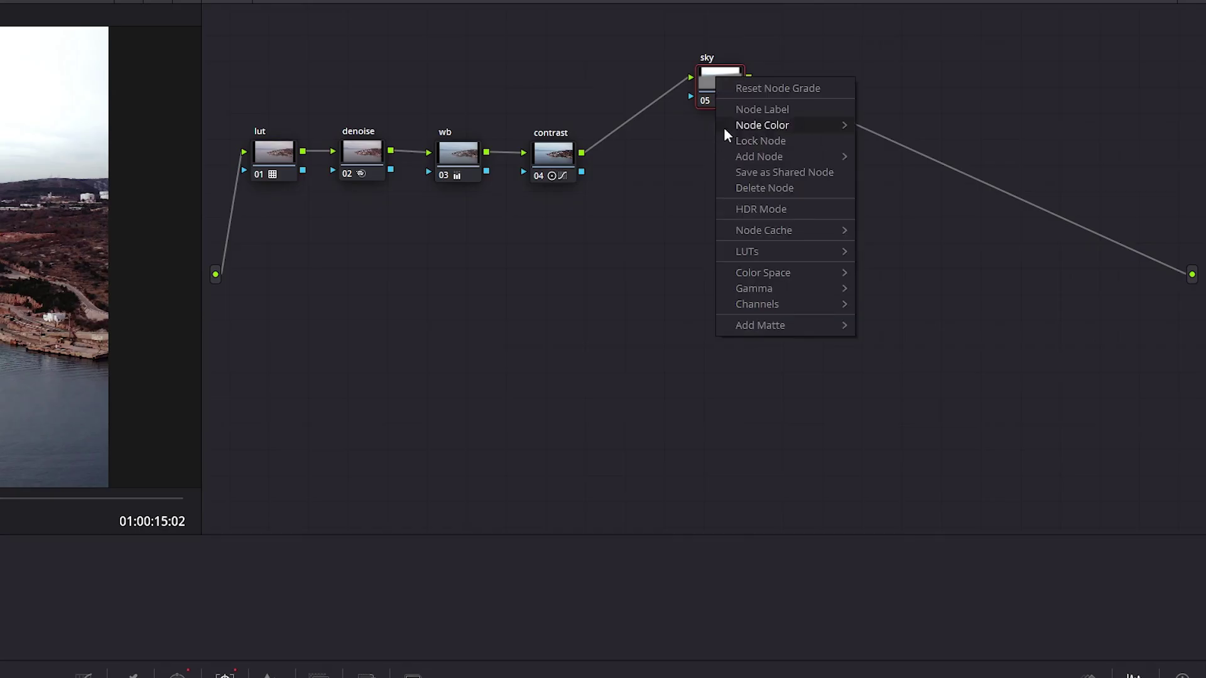
pyautogui.moveTo(770, 157)
pyautogui.click(928, 189)
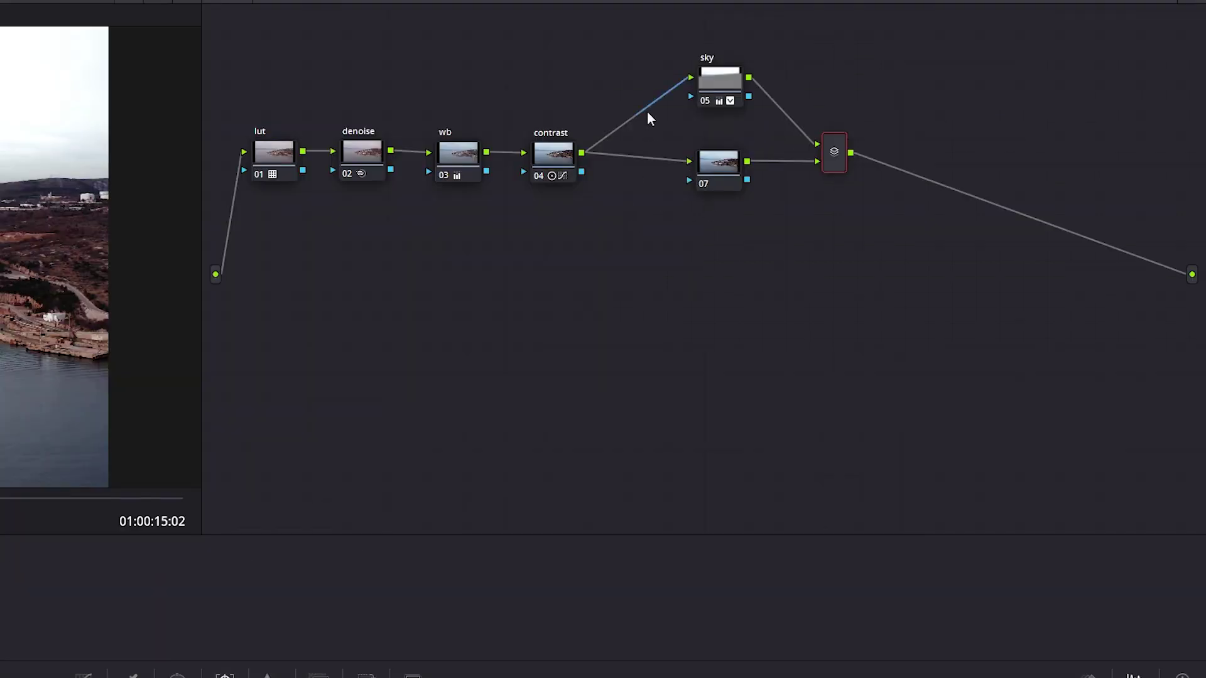
pyautogui.click(719, 84)
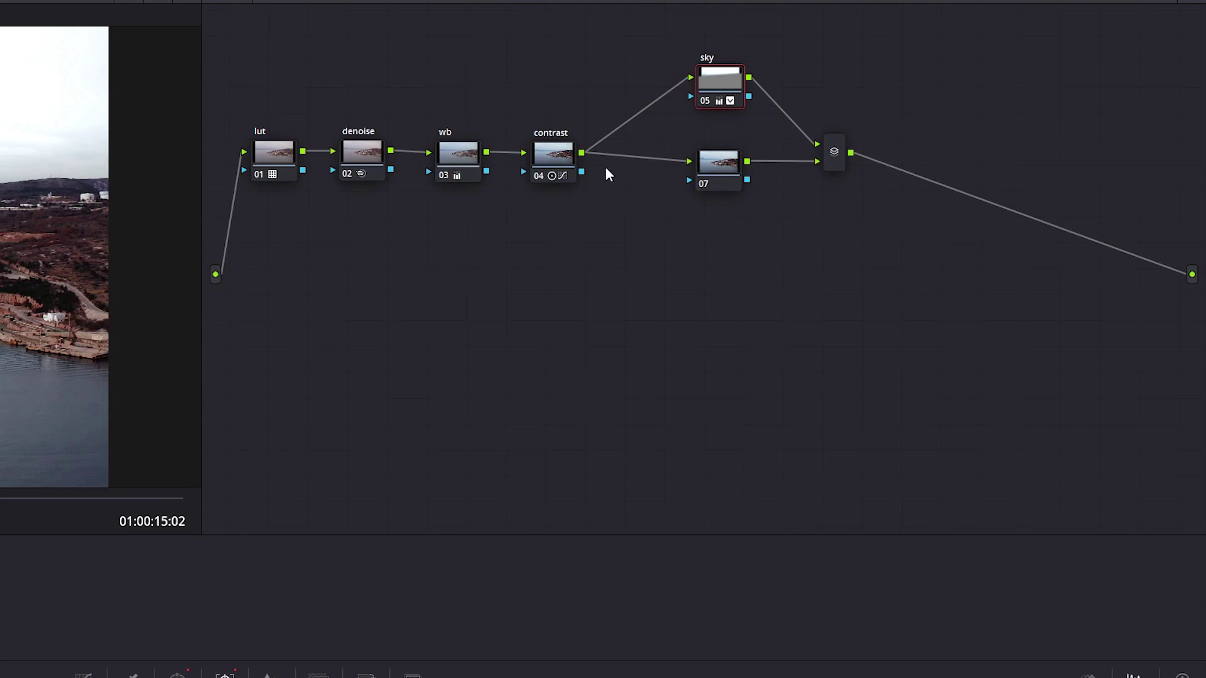
pyautogui.moveTo(711, 161); pyautogui.dragTo(693, 182)
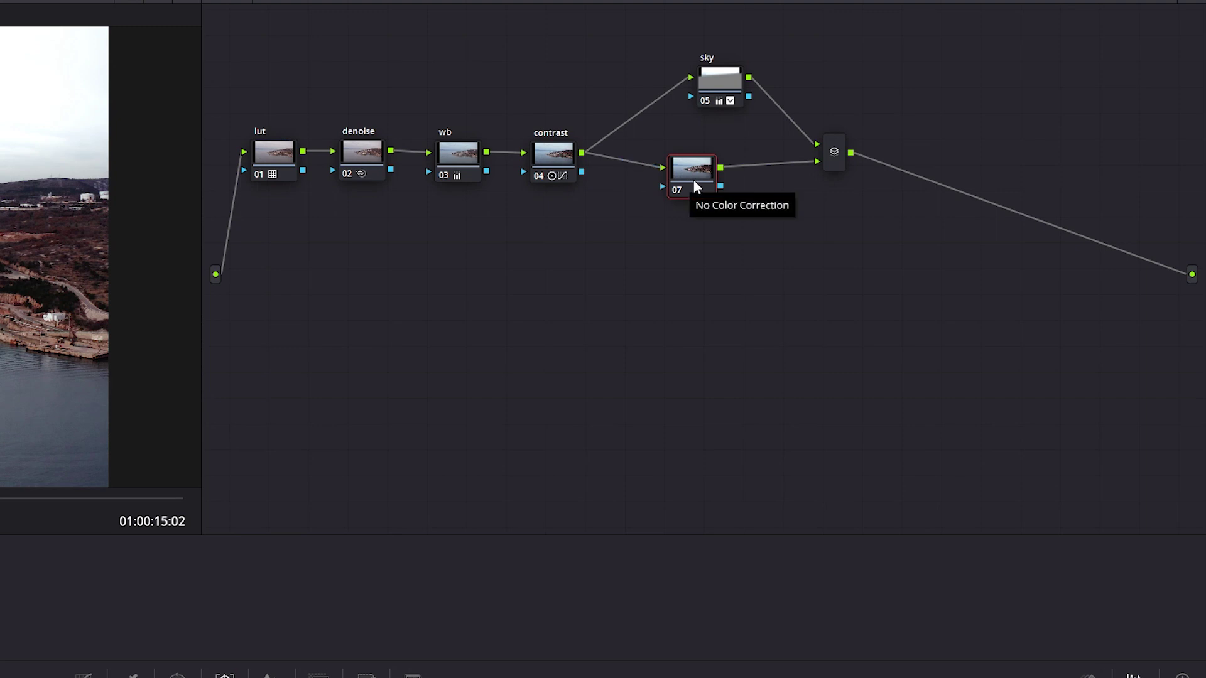
pyautogui.click(838, 154)
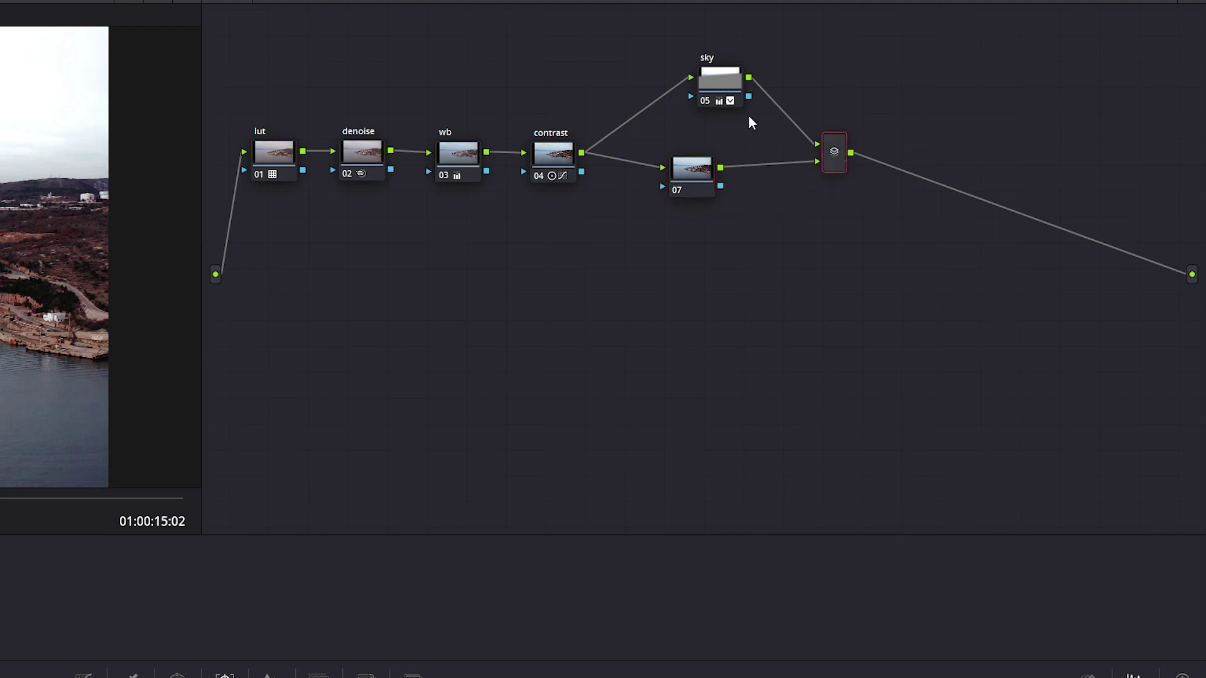
pyautogui.moveTo(689, 172); pyautogui.dragTo(659, 175)
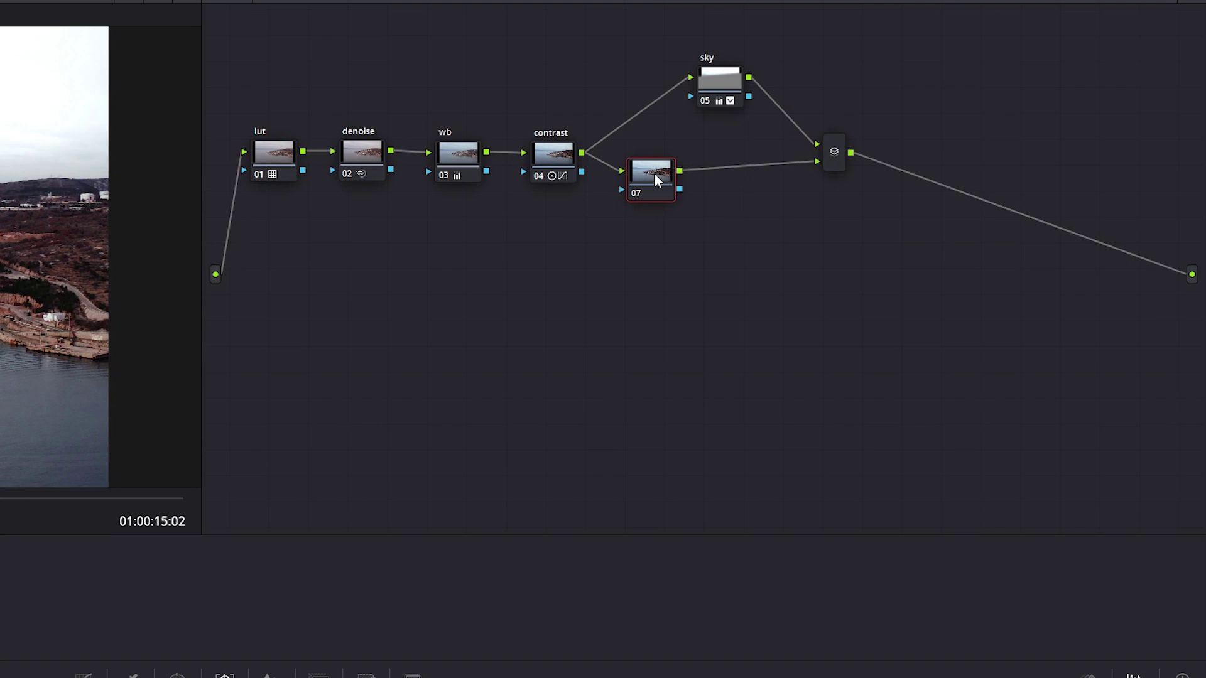
# Label the new parallel node "desat" and set its saturation to 40.
pyautogui.rightClick(654, 172)
pyautogui.click(688, 205)
pyautogui.write('desat')
pyautogui.press('Return')
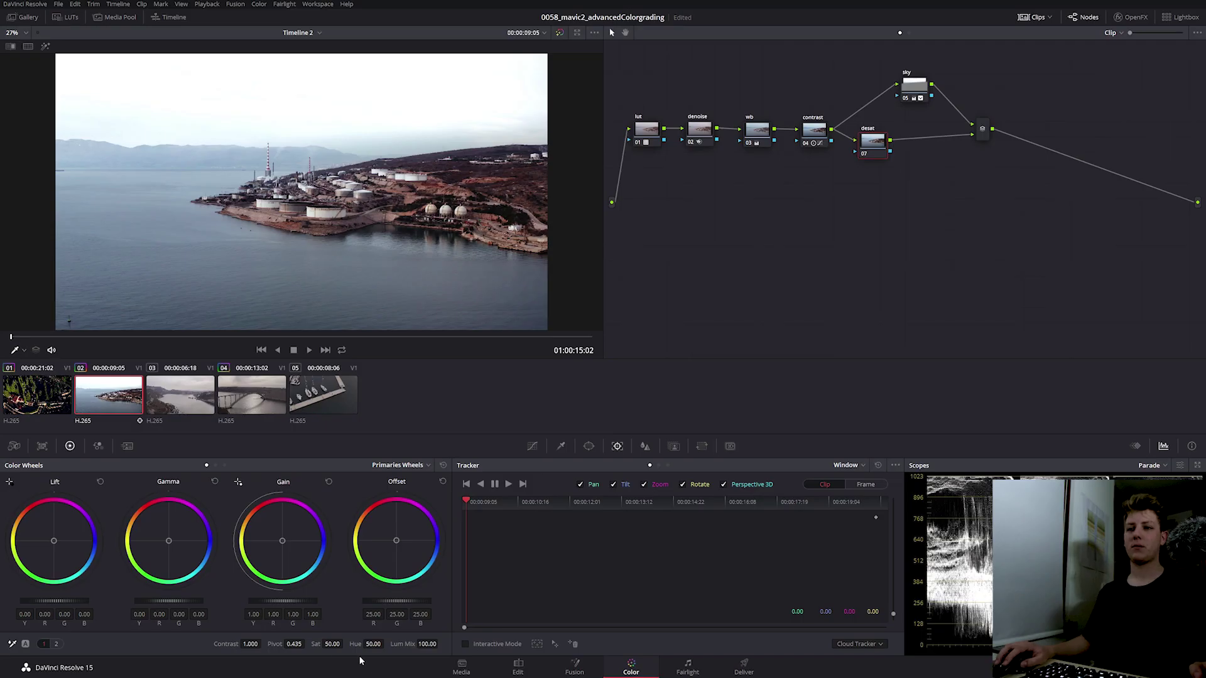
pyautogui.doubleClick(331, 644)
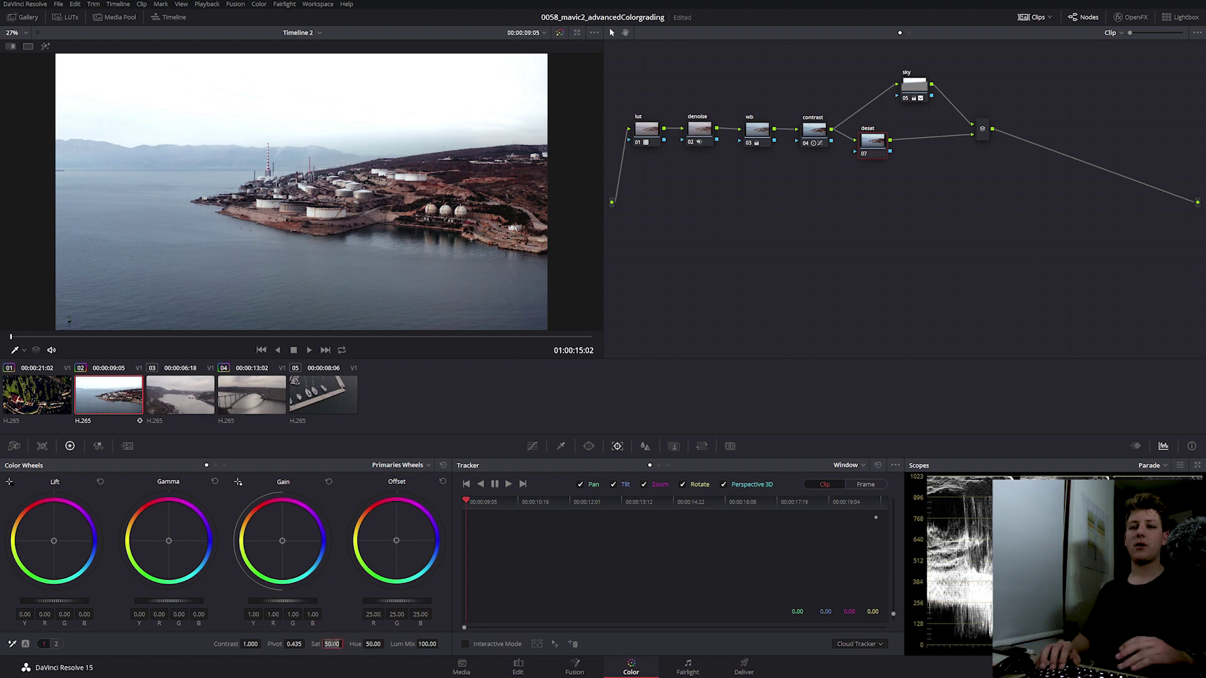
pyautogui.write('40')
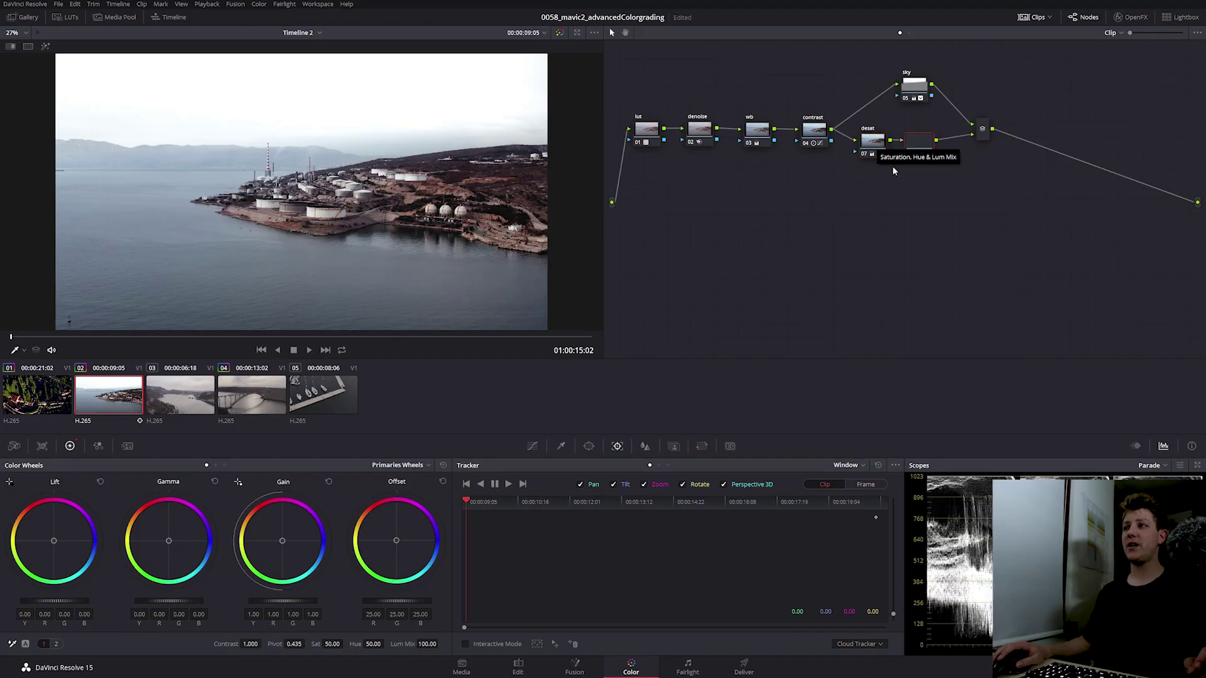
# Add a serial node between the desat node and the Parallel Mixer and label it "orangeDesat".
pyautogui.hotkey('alt', 's')
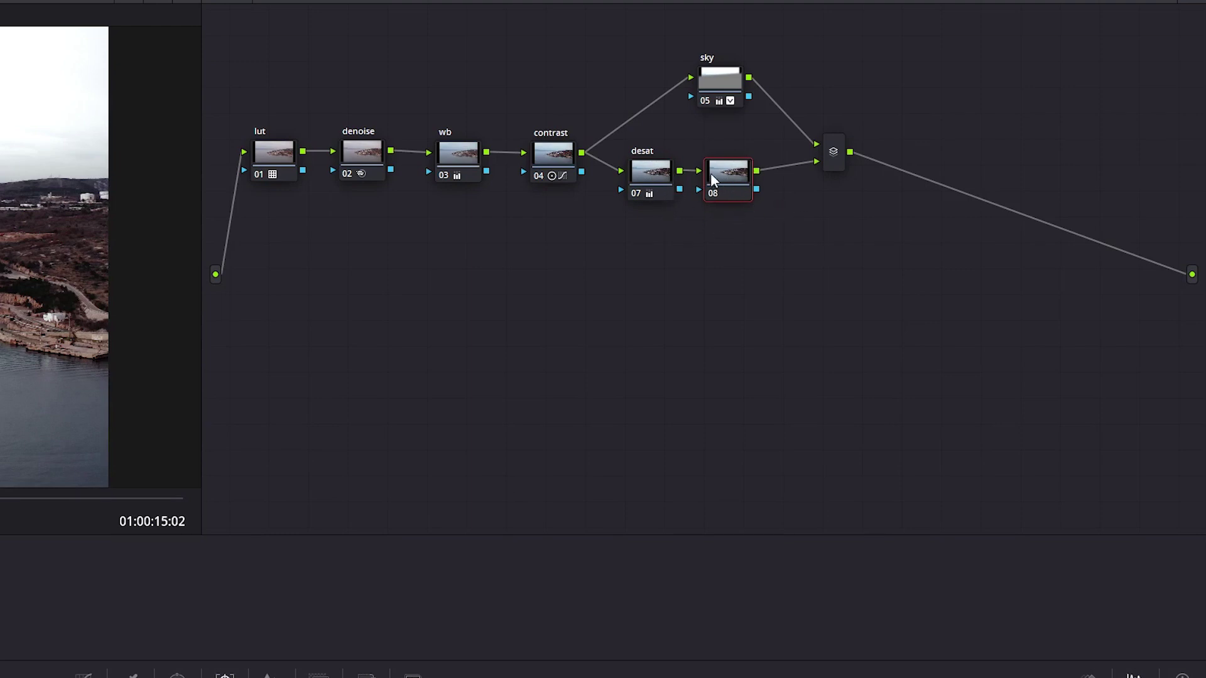
pyautogui.click(830, 157)
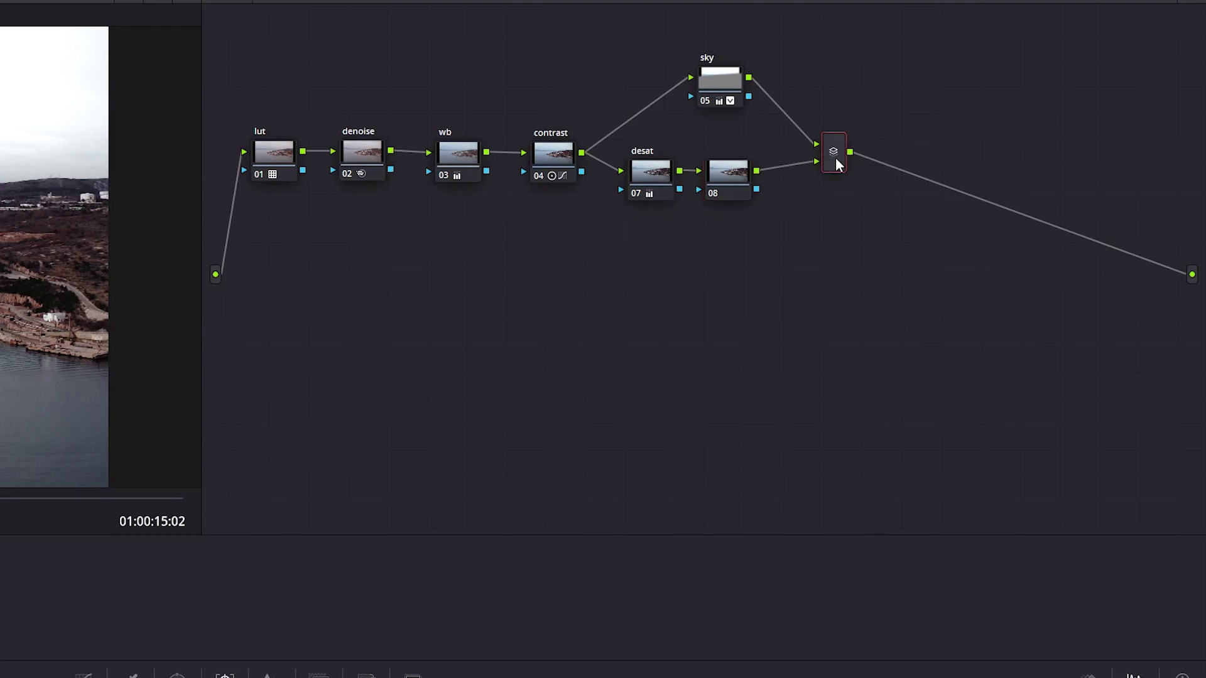
pyautogui.click(727, 181)
pyautogui.rightClick(724, 175)
pyautogui.click(721, 171)
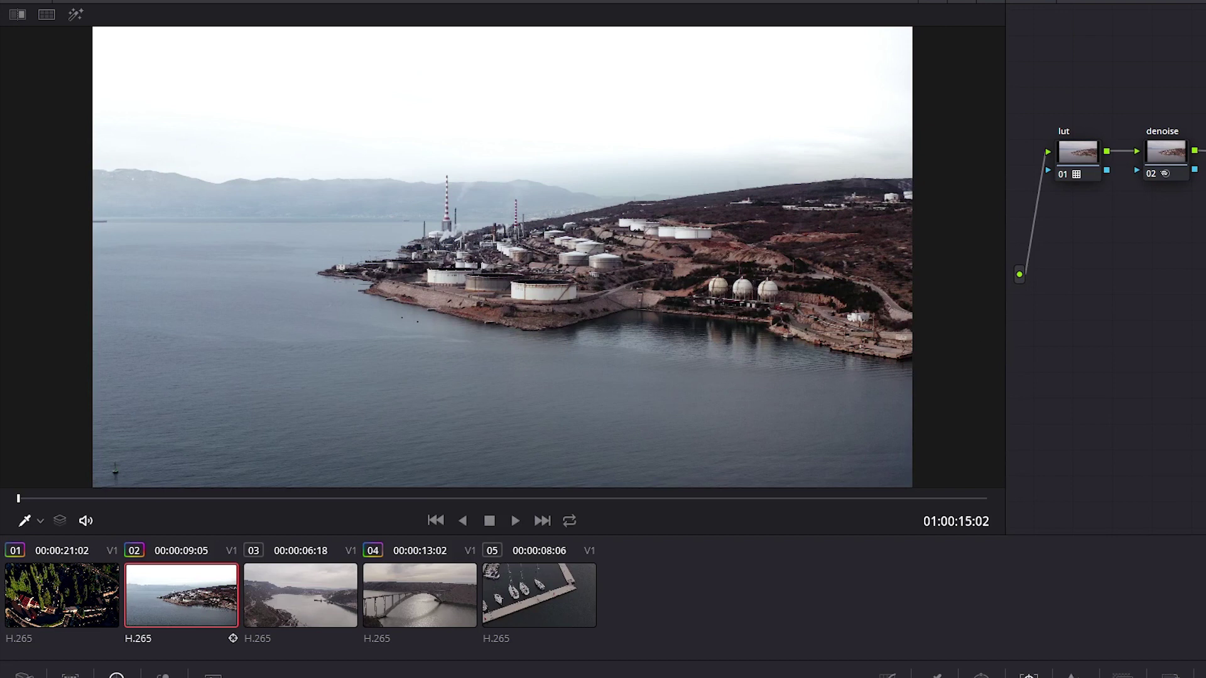
pyautogui.rightClick(743, 172)
pyautogui.click(762, 204)
pyautogui.write('ora')
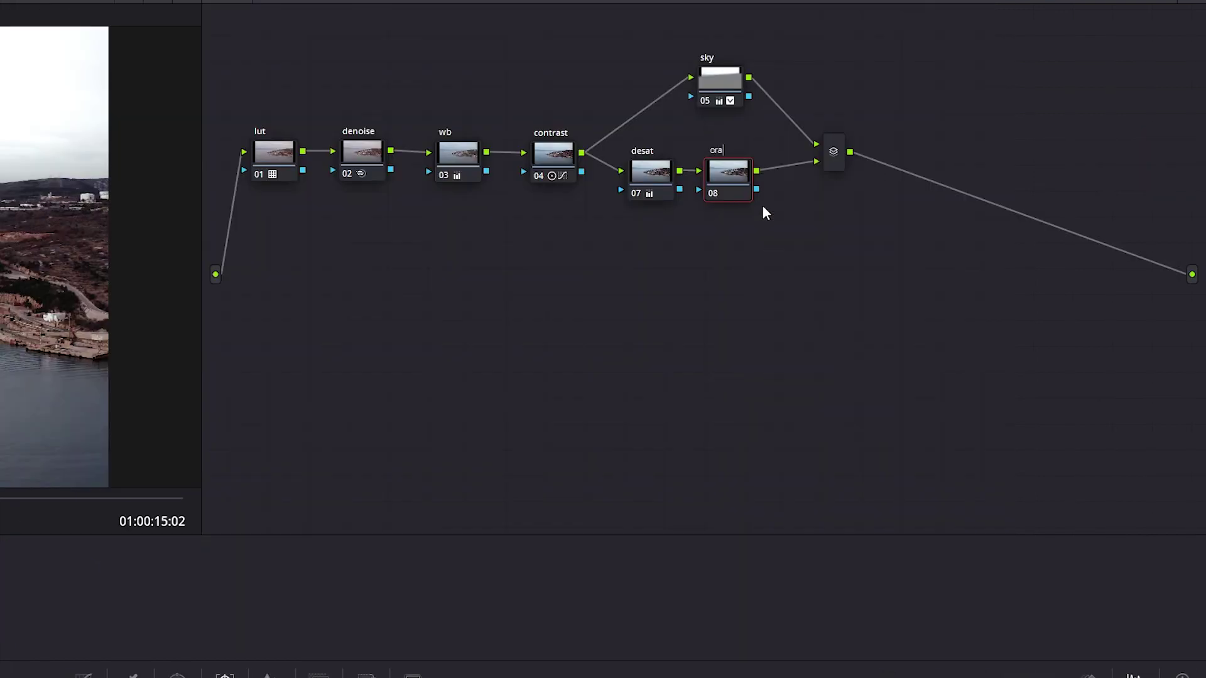
pyautogui.write('ngeDesat')
pyautogui.press('Return')
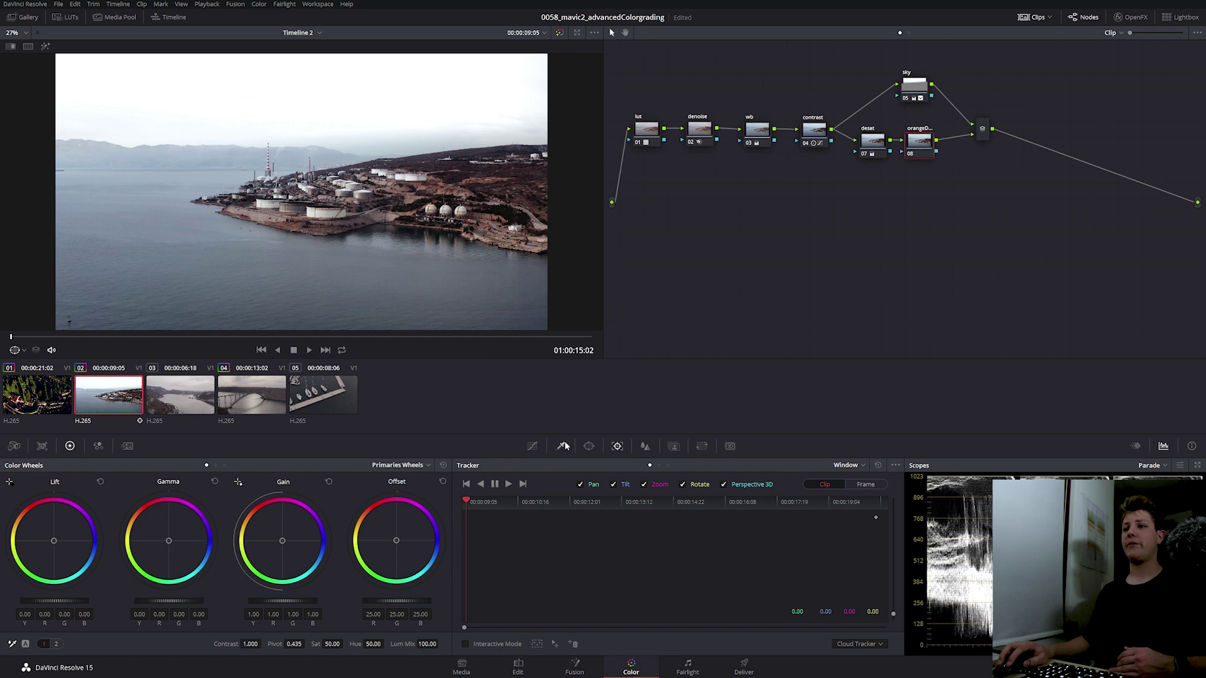
# Sample the orange-brown ground near the storage tanks with the HSL qualifier on the orangeDesat node and highlight the selection.
pyautogui.click(130, 676)
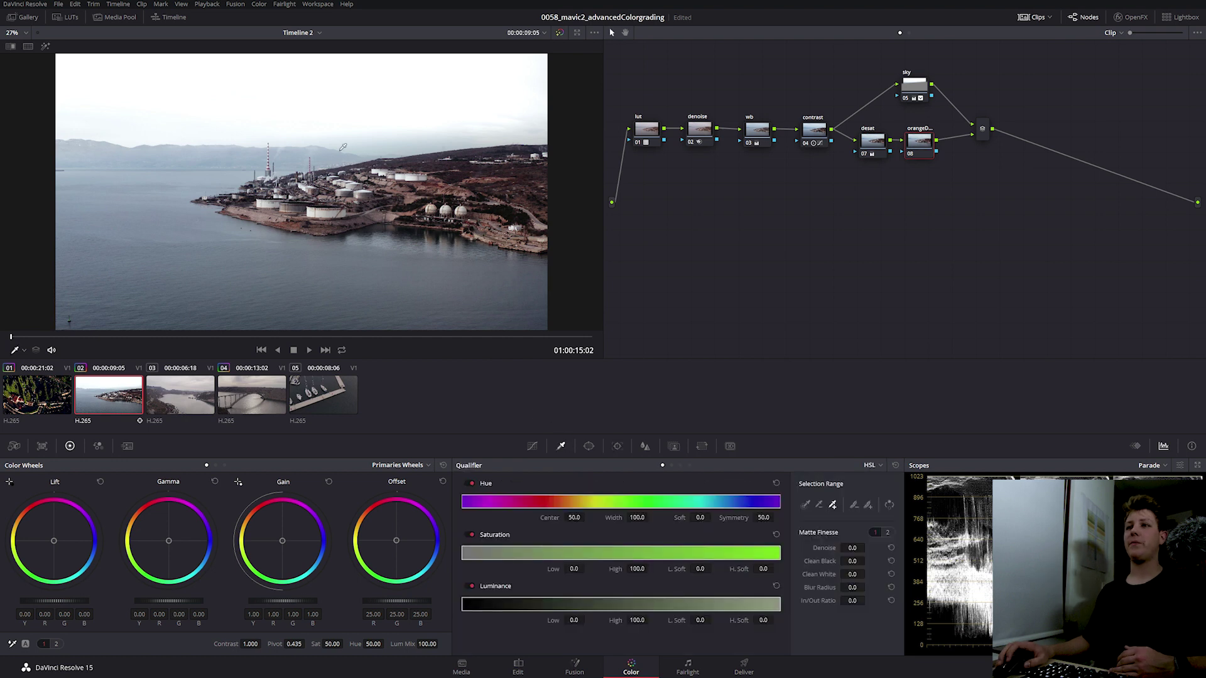
pyautogui.scroll(10, 343, 147)
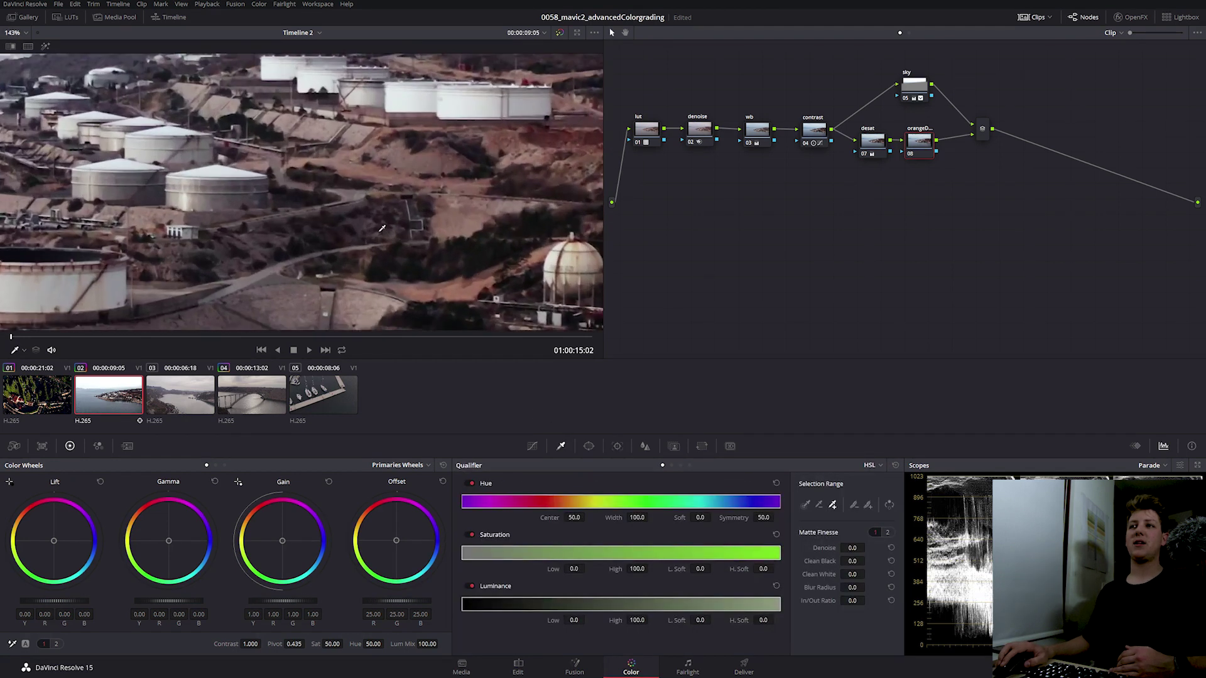
pyautogui.scroll(1, 381, 229)
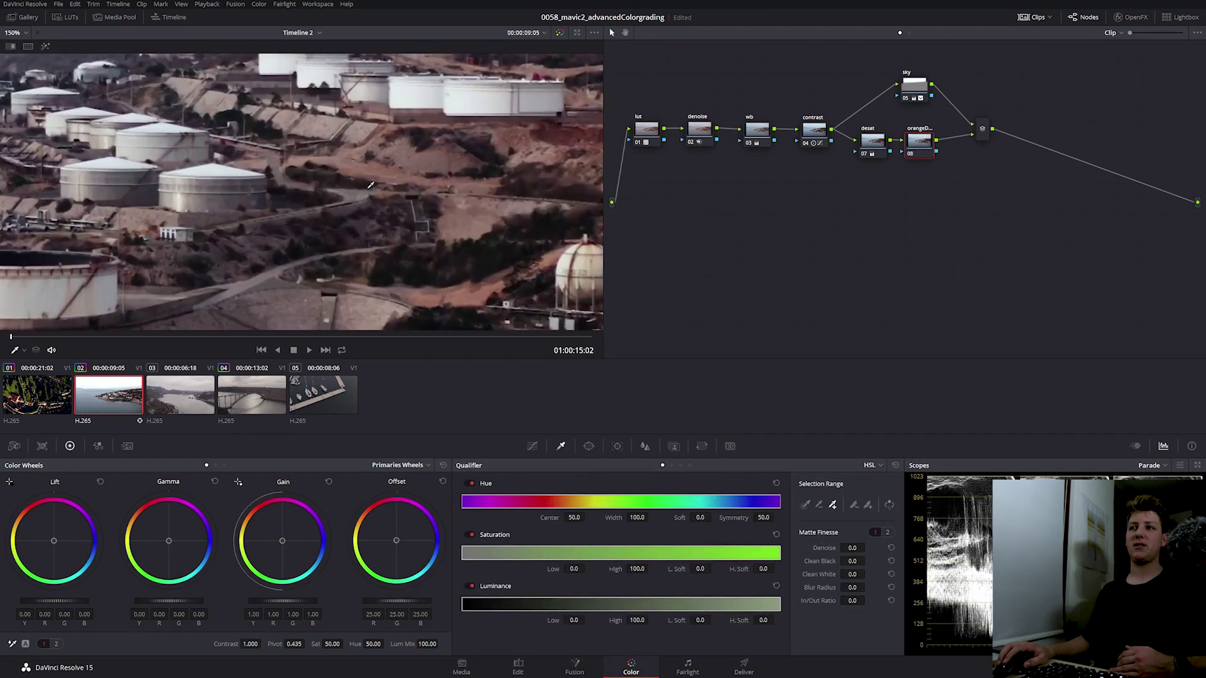
pyautogui.click(121, 86)
pyautogui.click(45, 47)
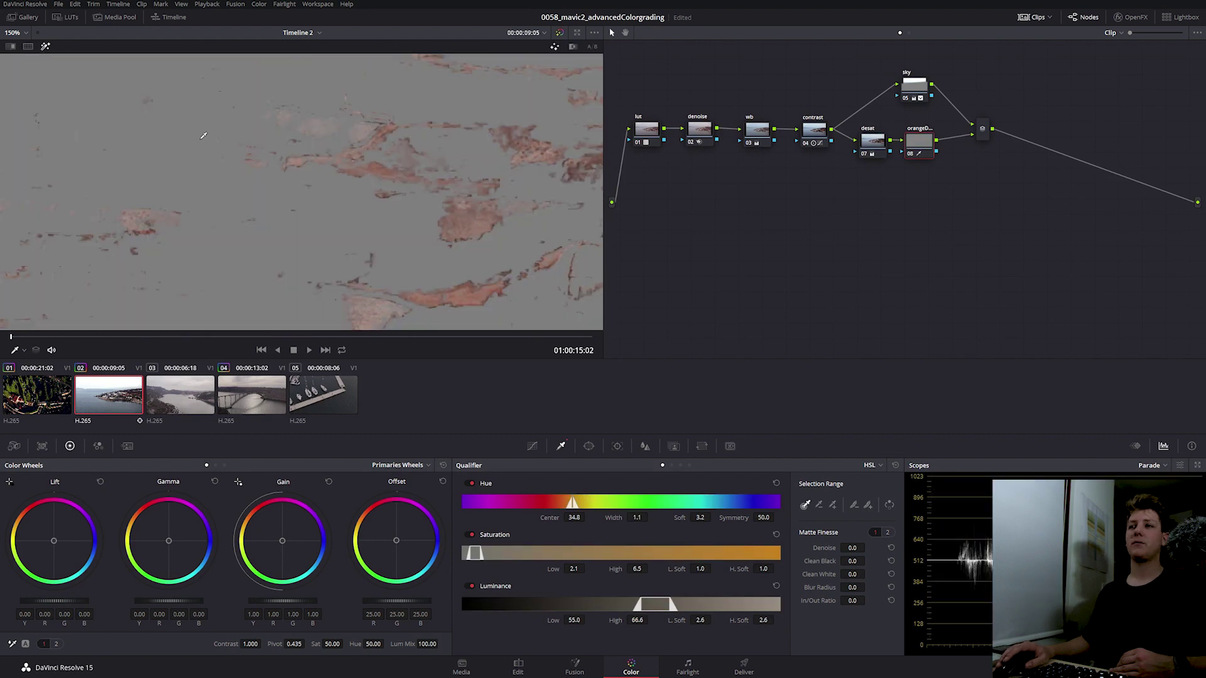
# Refine the qualifier: hue width 17.0, saturation 0.5–8.4, luminance 49.7–65.0, matte denoise 2.0, clean black 7.8, clean white 22.2, blur radius 19.9.
pyautogui.scroll(-10, 372, 255)
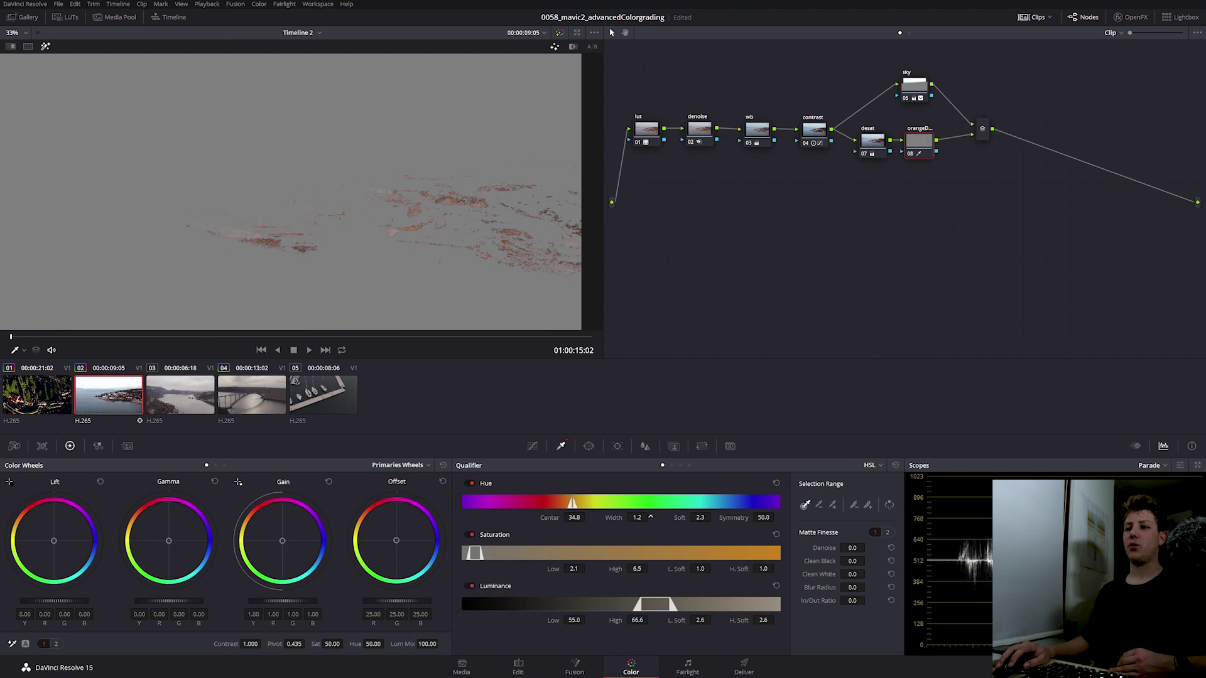
pyautogui.moveTo(636, 516); pyautogui.dragTo(735, 516)
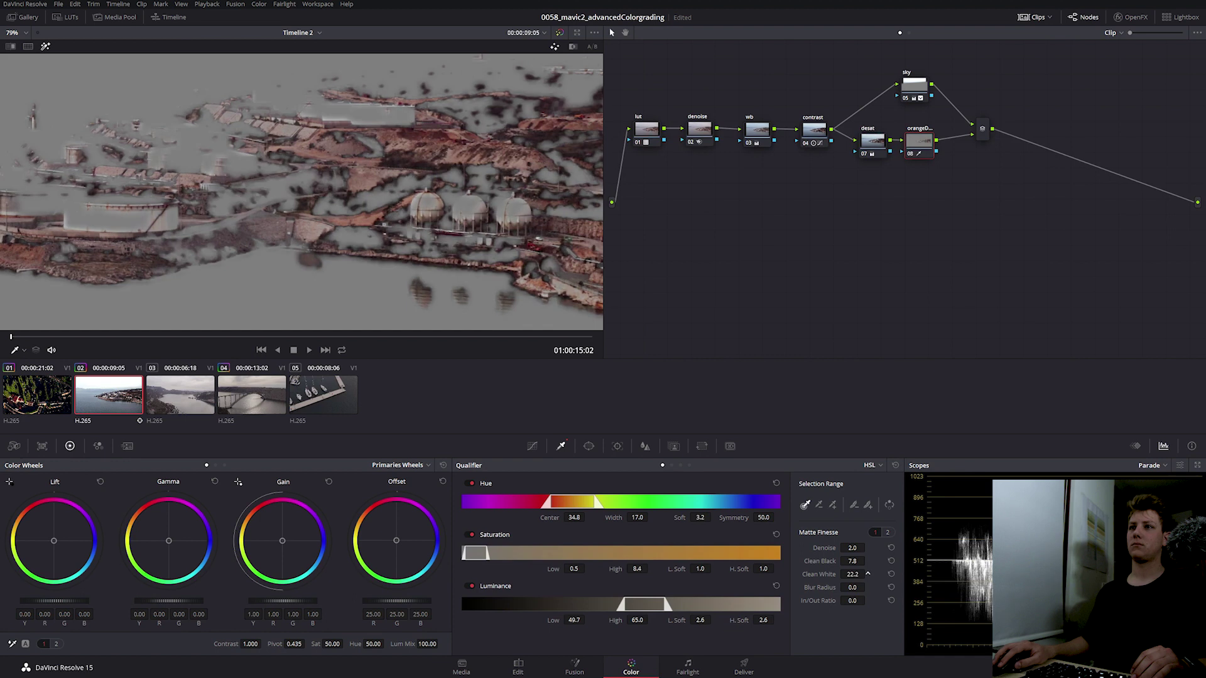
pyautogui.click(45, 46)
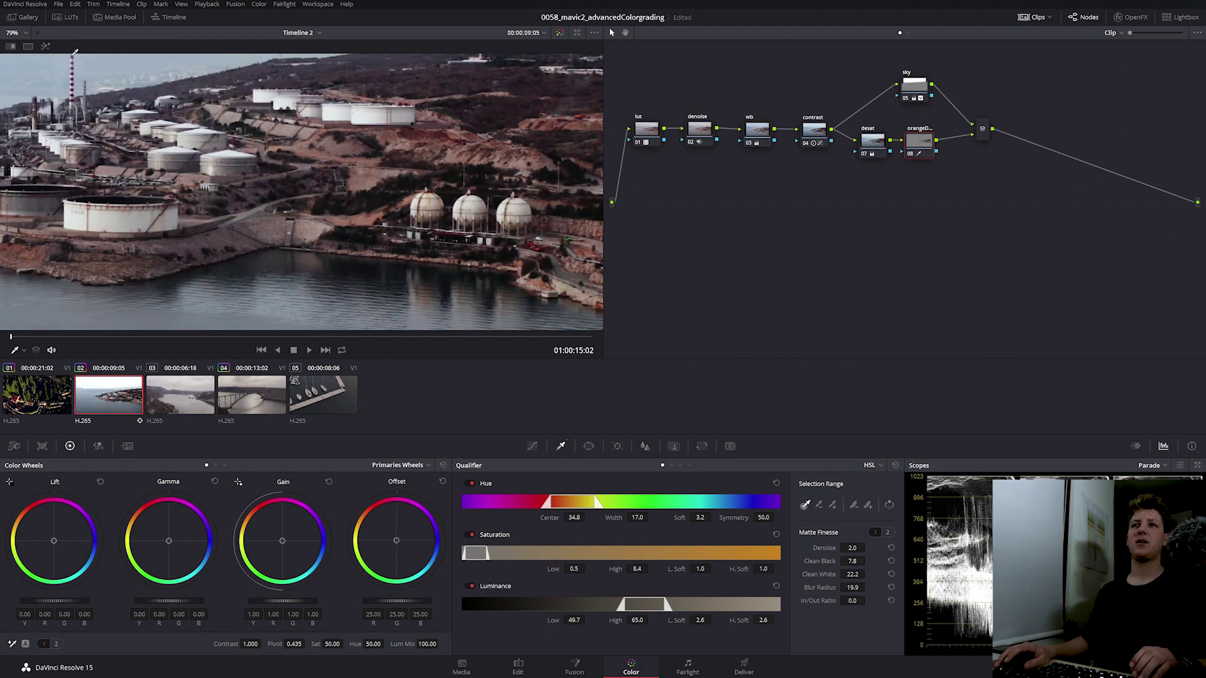
pyautogui.click(48, 46)
pyautogui.click(47, 45)
pyautogui.click(44, 46)
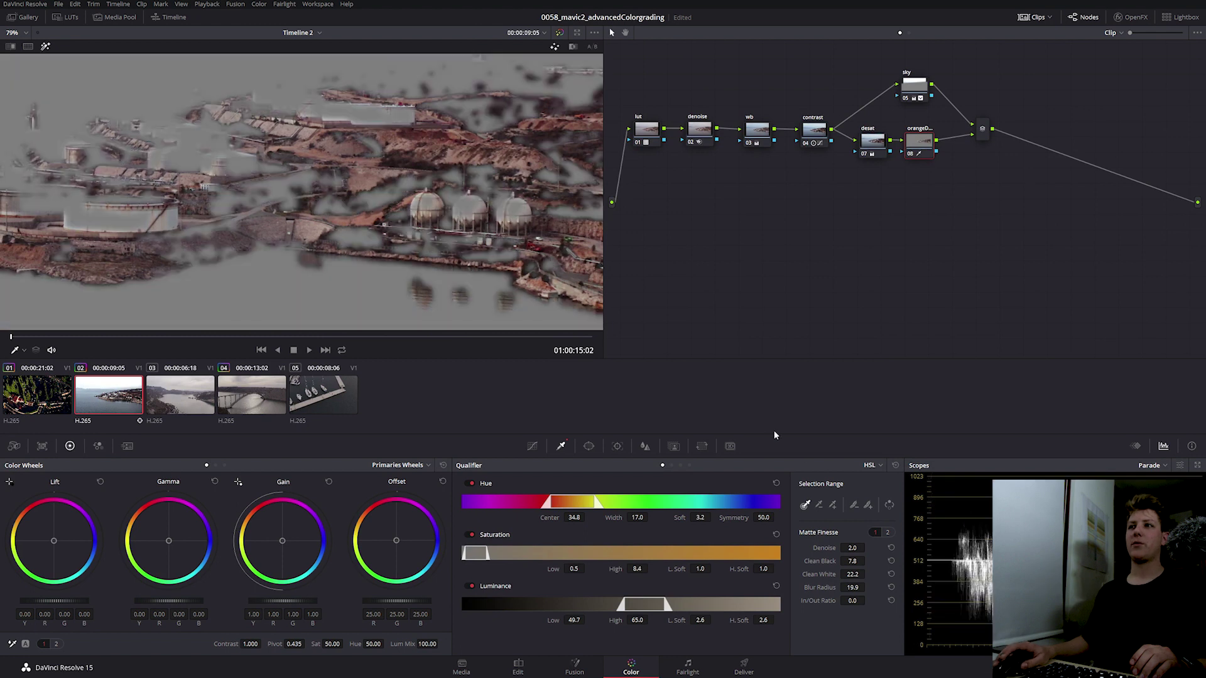
# Add more of the hillside ground to the qualifier selection, lower its luminance high to 60.4, and turn the highlight off.
pyautogui.click(832, 505)
pyautogui.moveTo(477, 115); pyautogui.dragTo(307, 176)
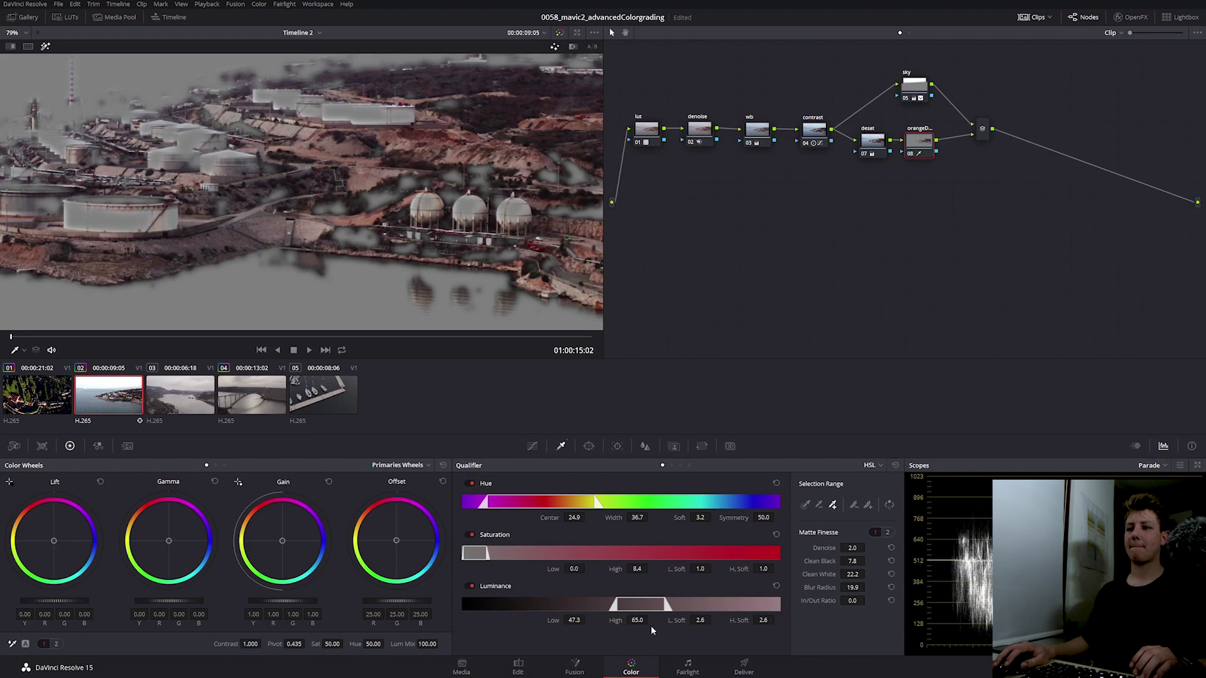
pyautogui.moveTo(638, 620); pyautogui.dragTo(650, 620)
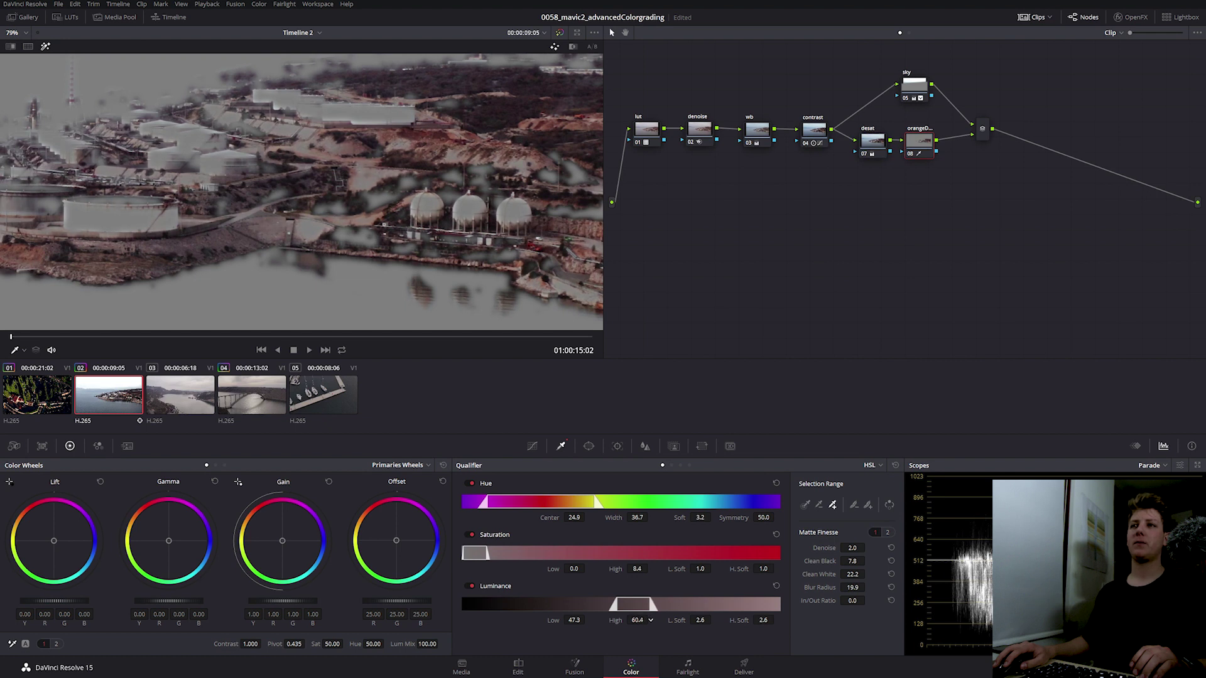
pyautogui.click(46, 46)
pyautogui.hotkey('shift', 'z')
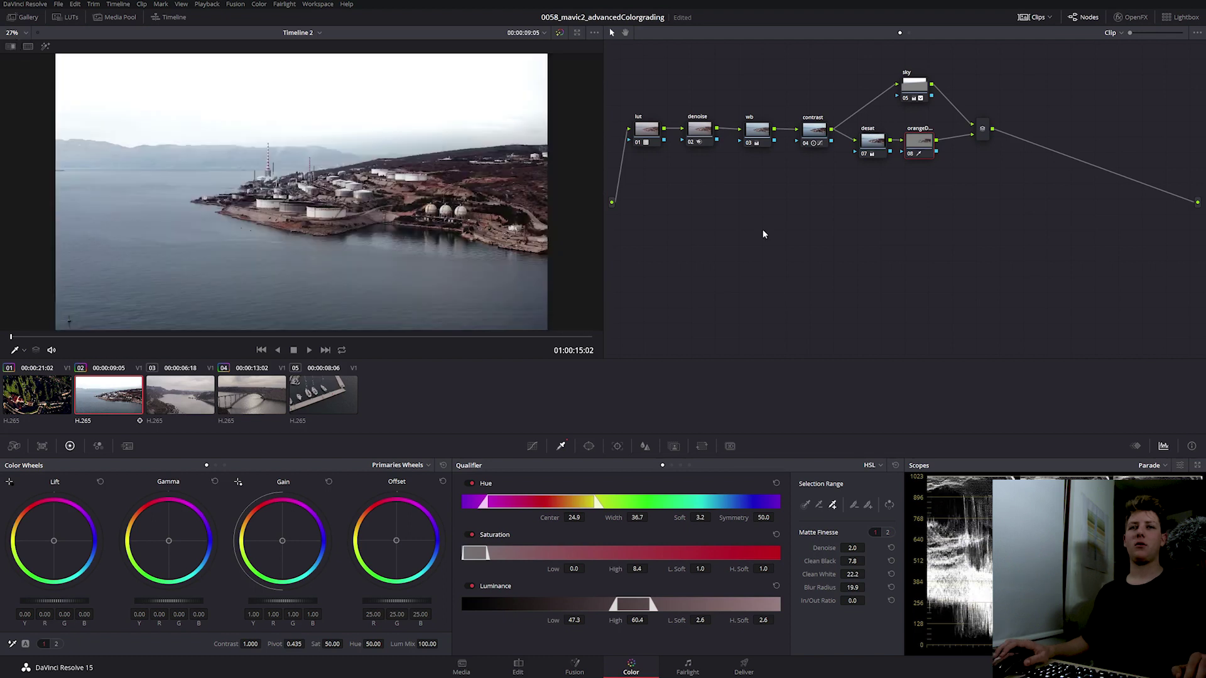
# Try a saturation of 40 on the orangeDesat node, and set it to 30.
pyautogui.scroll(1, 384, 242)
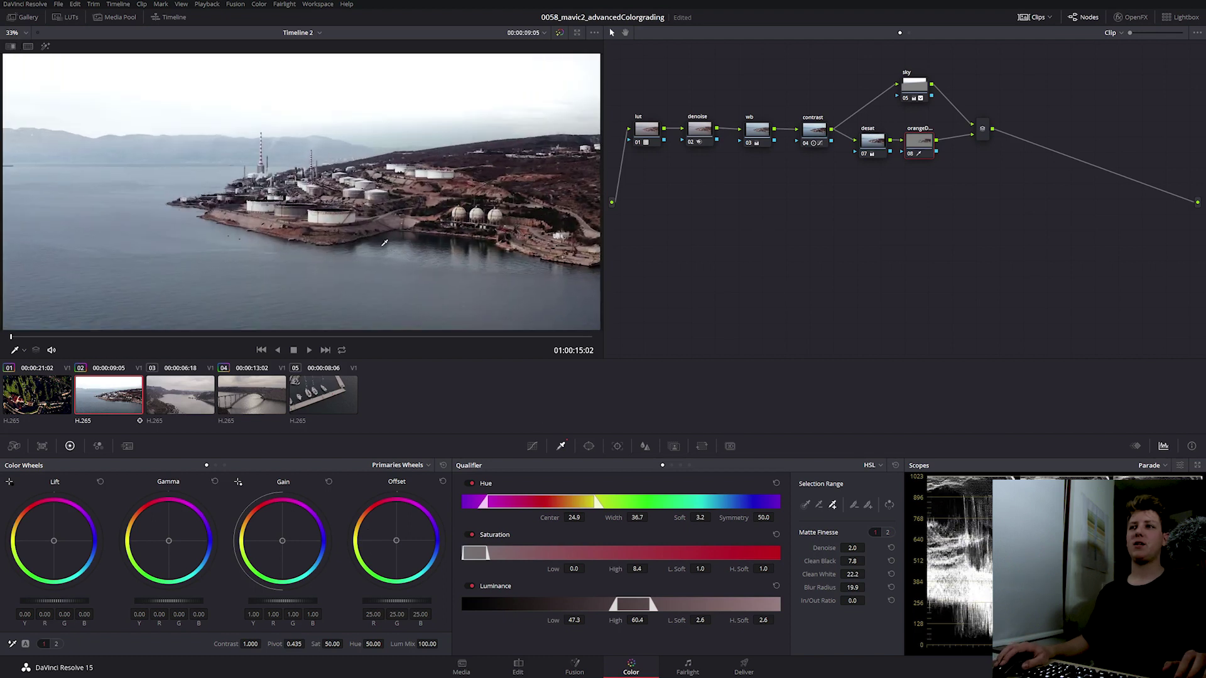
pyautogui.moveTo(384, 242); pyautogui.dragTo(314, 234)
pyautogui.doubleClick(331, 644)
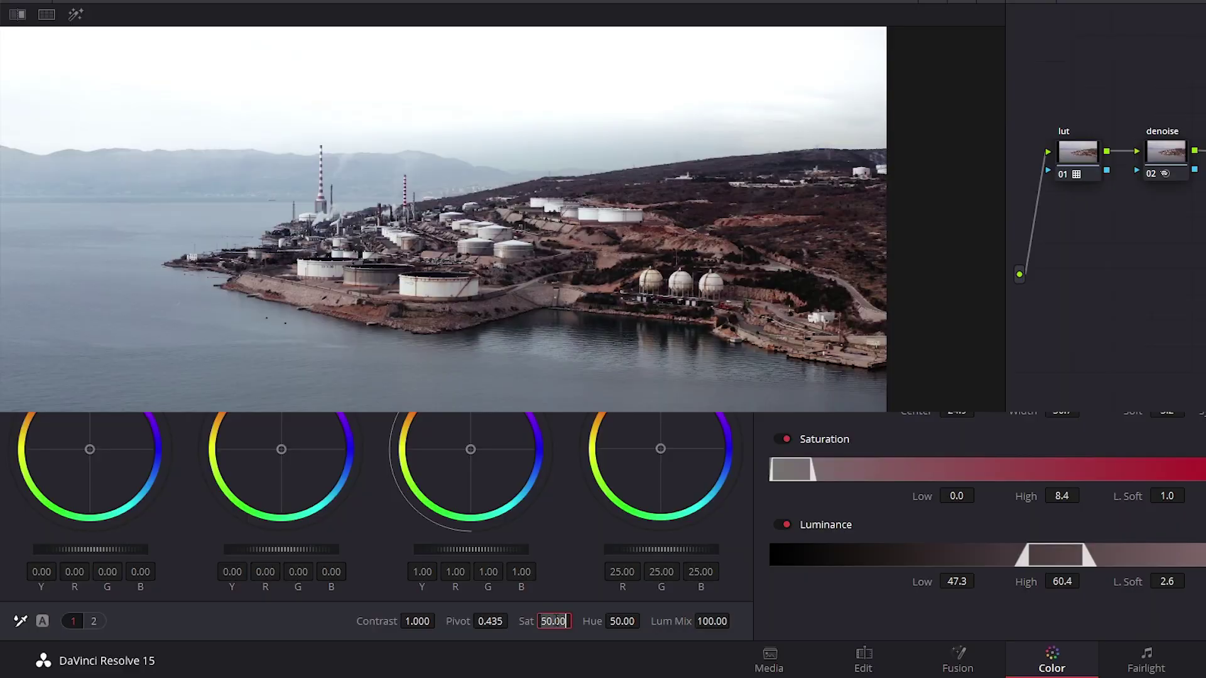
pyautogui.write('40')
pyautogui.press('Return')
pyautogui.doubleClick(555, 621)
pyautogui.write('30')
pyautogui.press('Return')
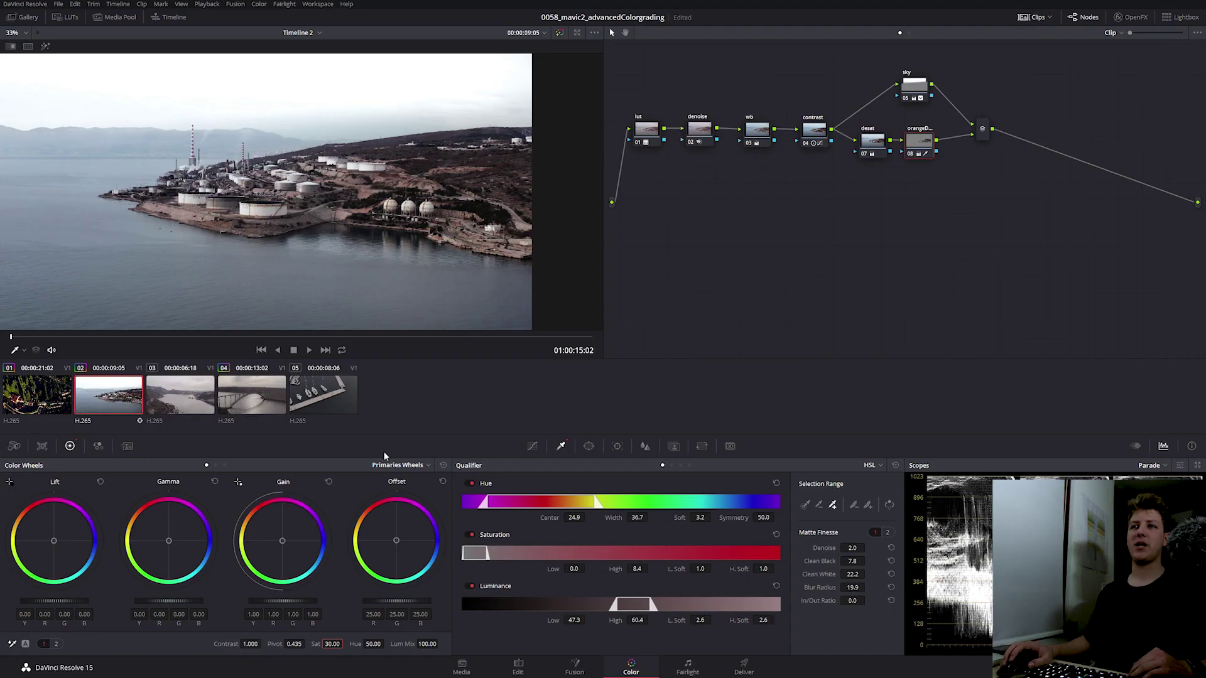
# Fit the image to the viewer and compare the shot with the orangeDesat node off and on.
pyautogui.click(21, 33)
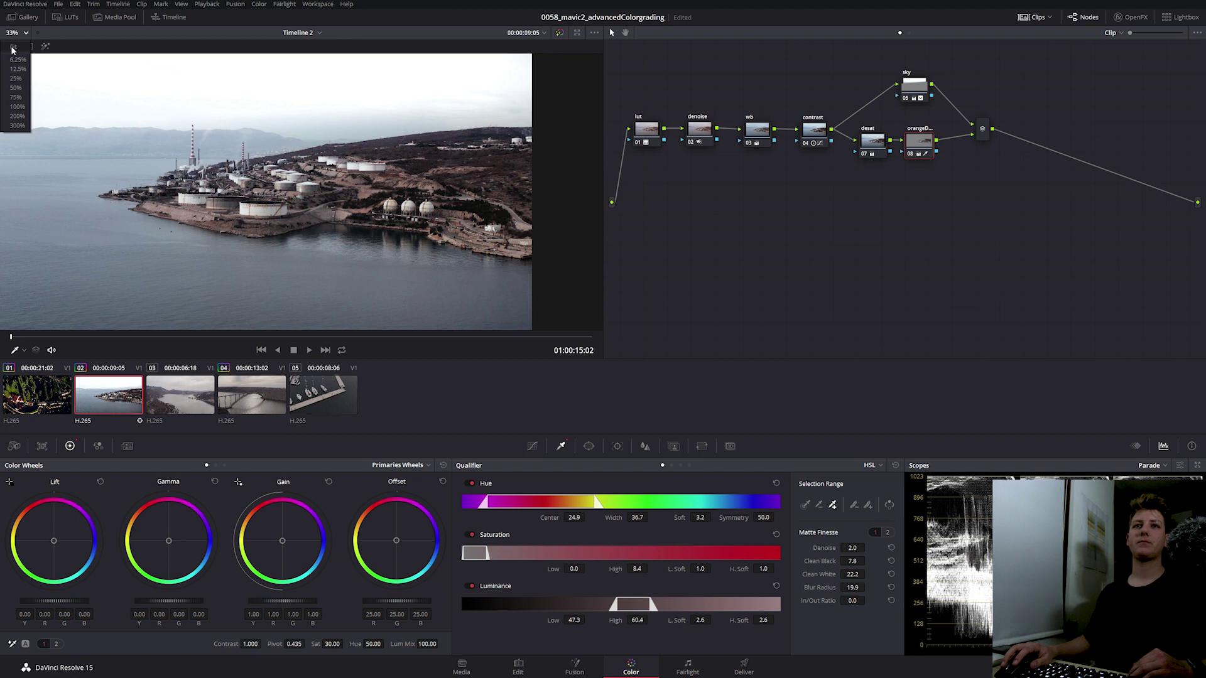
pyautogui.click(17, 50)
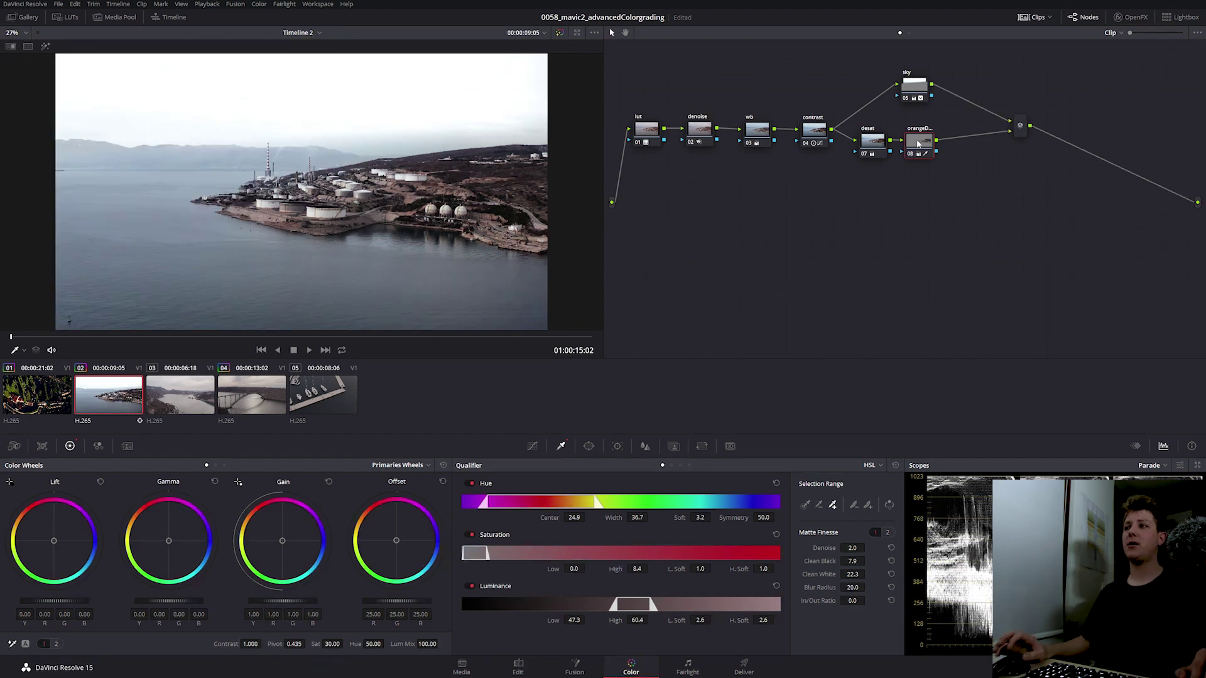
pyautogui.hotkey('ctrl', 'd')
pyautogui.hotkey('ctrl', 'd')
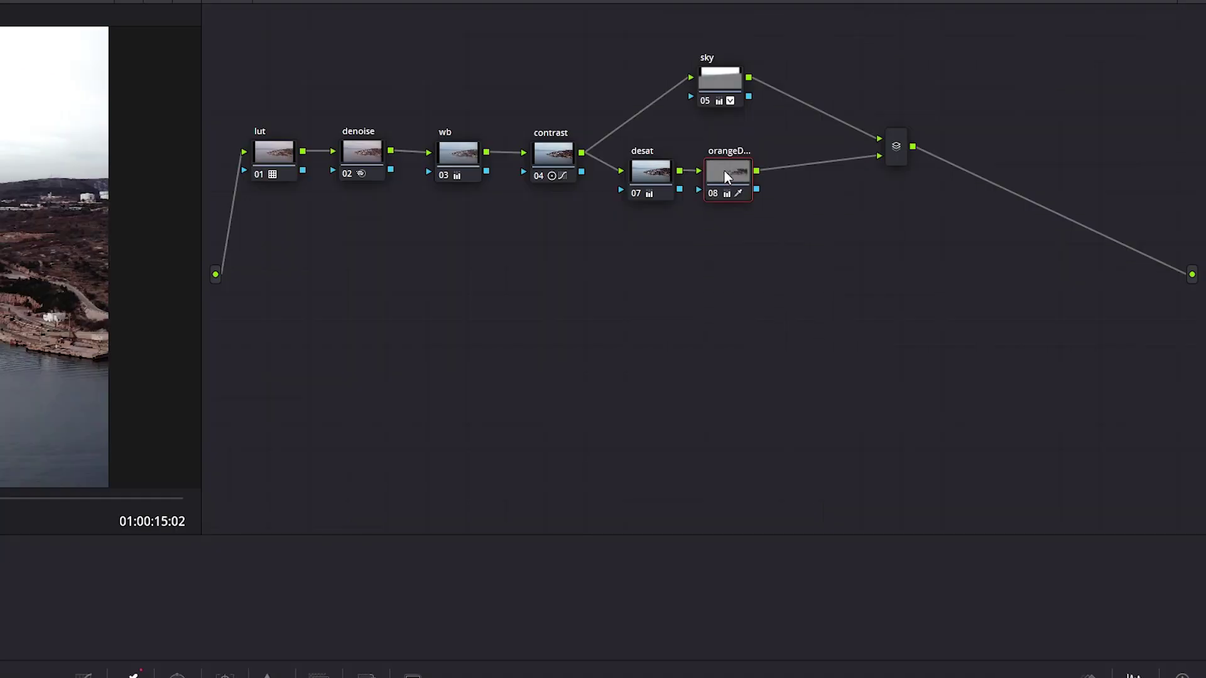
# Add a serial node after orangeDesat and label it greenShadows.
pyautogui.hotkey('alt', 's')
pyautogui.rightClick(804, 167)
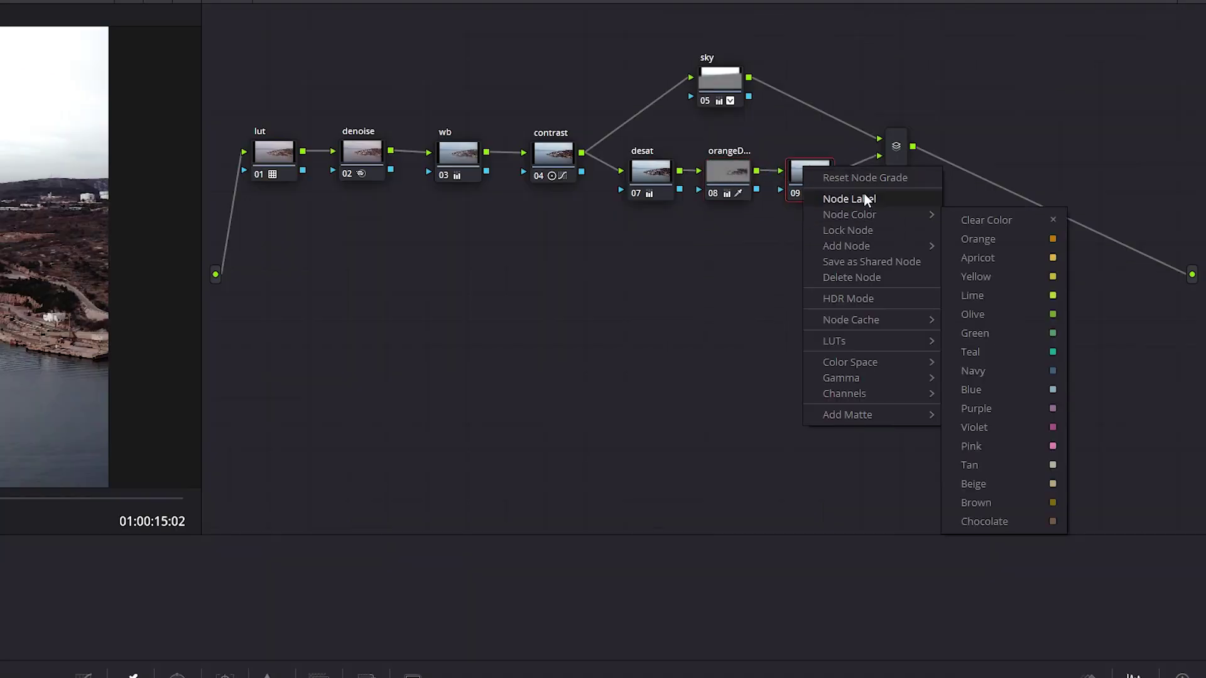
pyautogui.click(864, 195)
pyautogui.write('green')
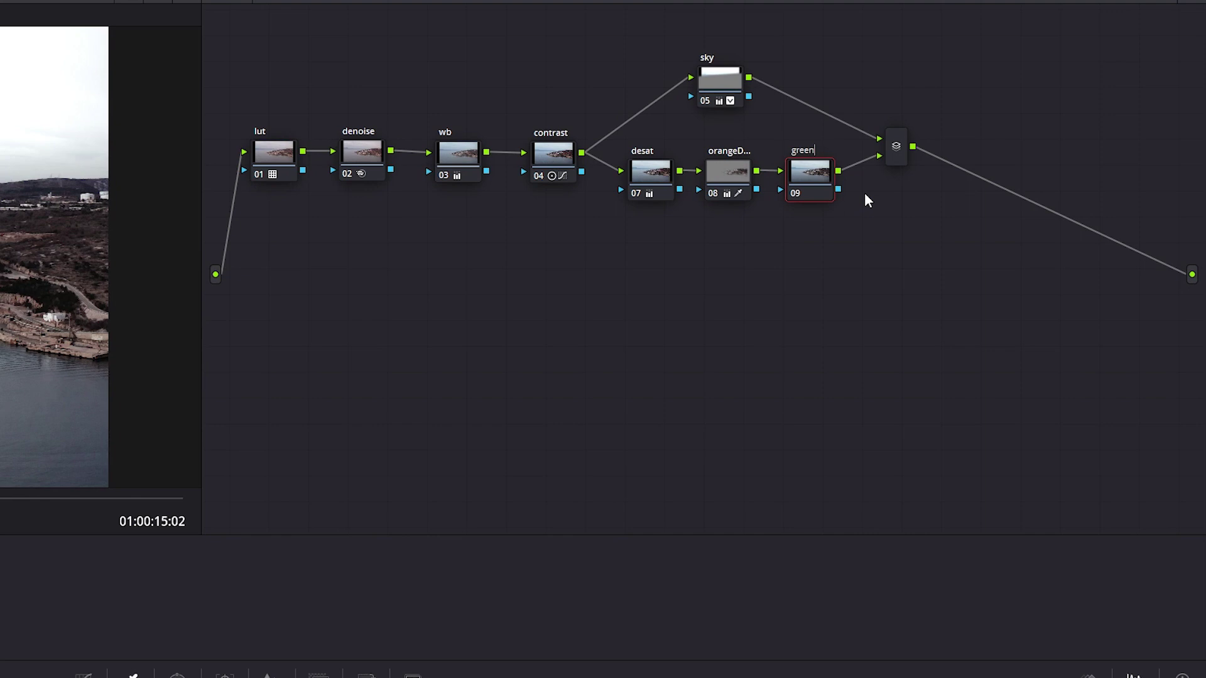
pyautogui.write('Shadows')
pyautogui.press('Return')
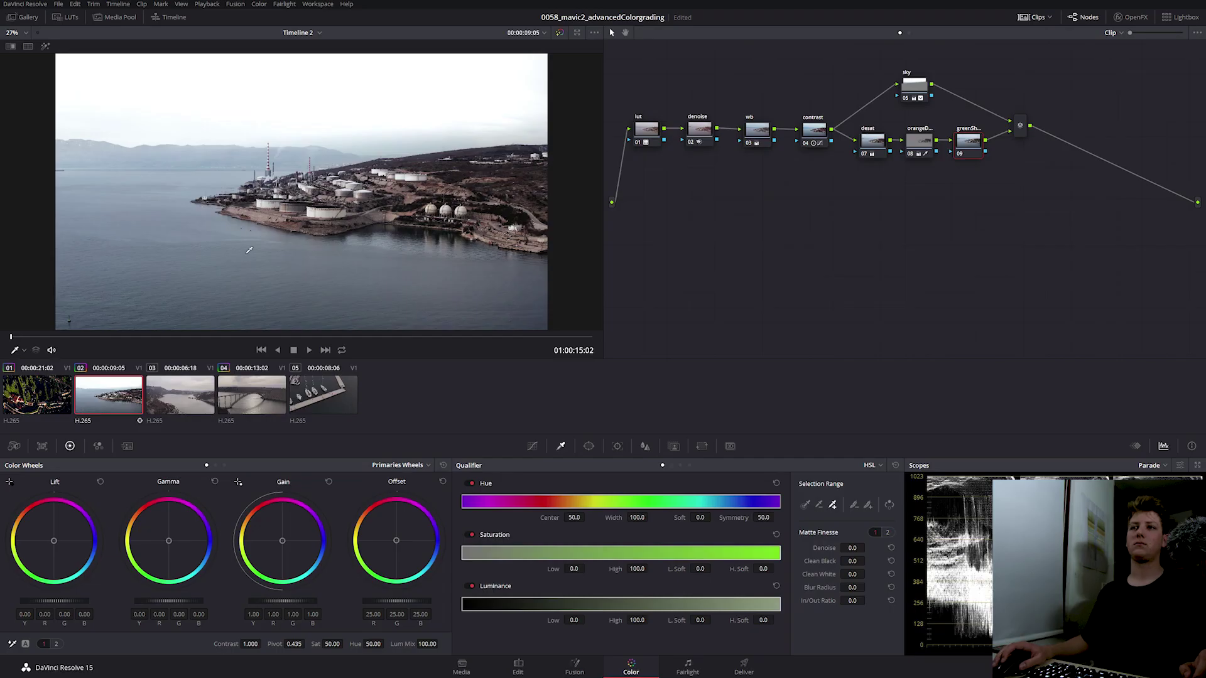
# Push the greenShadows lift slightly toward green-cyan, with red at -0.01, and fit the image back to the viewer.
pyautogui.scroll(5, 249, 250)
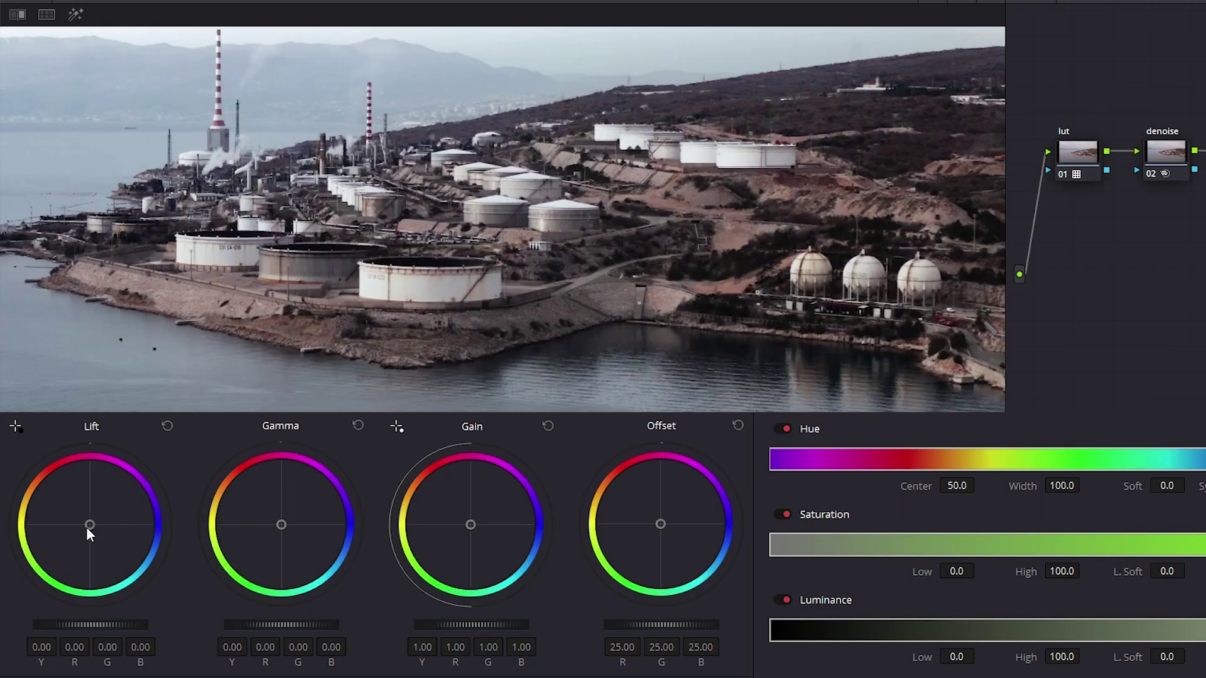
pyautogui.moveTo(88, 529); pyautogui.dragTo(87, 532)
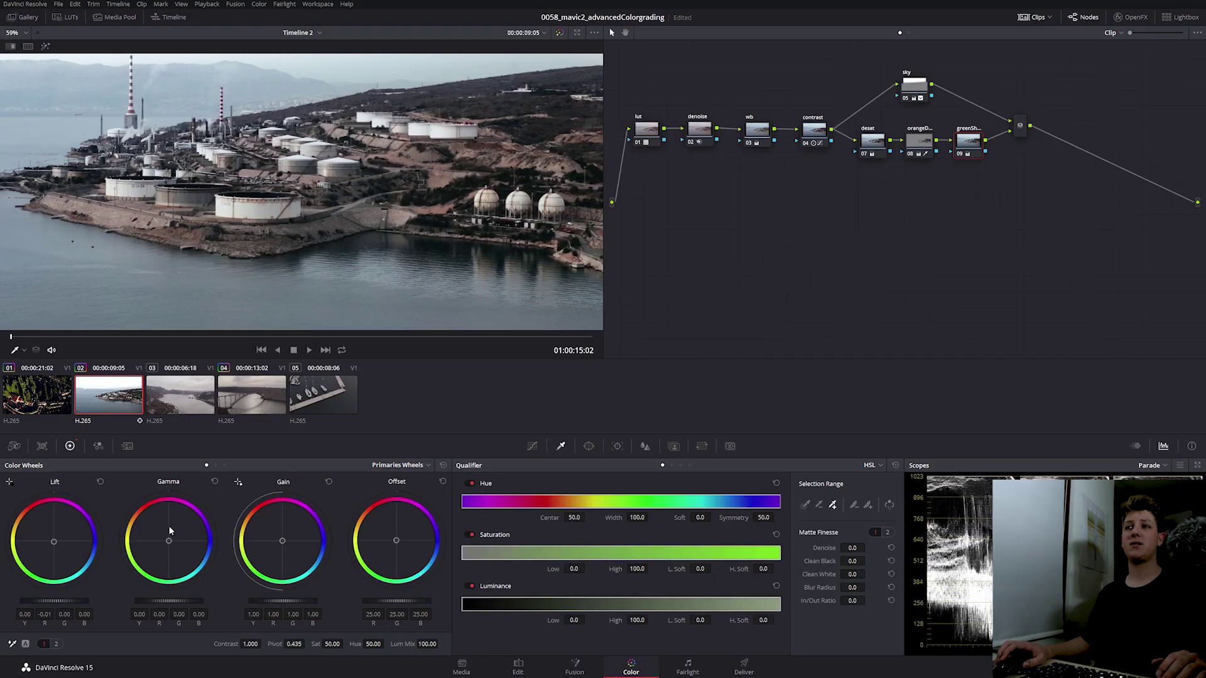
pyautogui.click(14, 32)
pyautogui.click(17, 50)
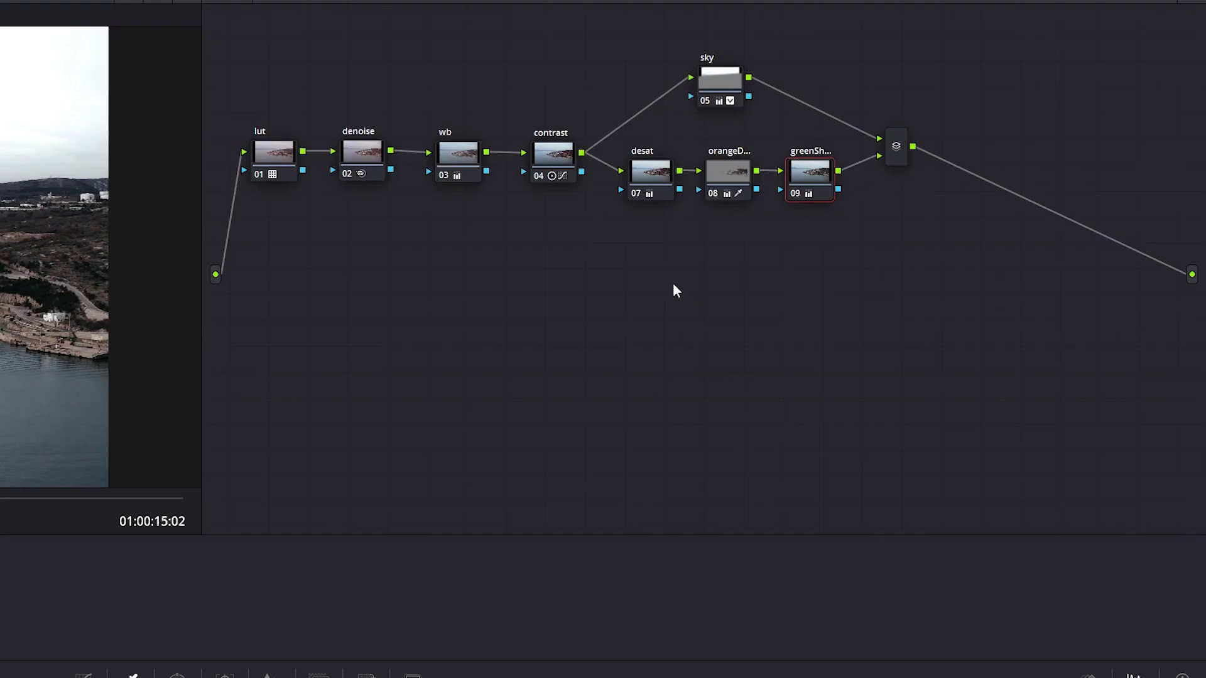
# Add a corrector node below the desaturation branch and feed it from the contrast node's output.
pyautogui.rightClick(739, 297)
pyautogui.moveTo(773, 321)
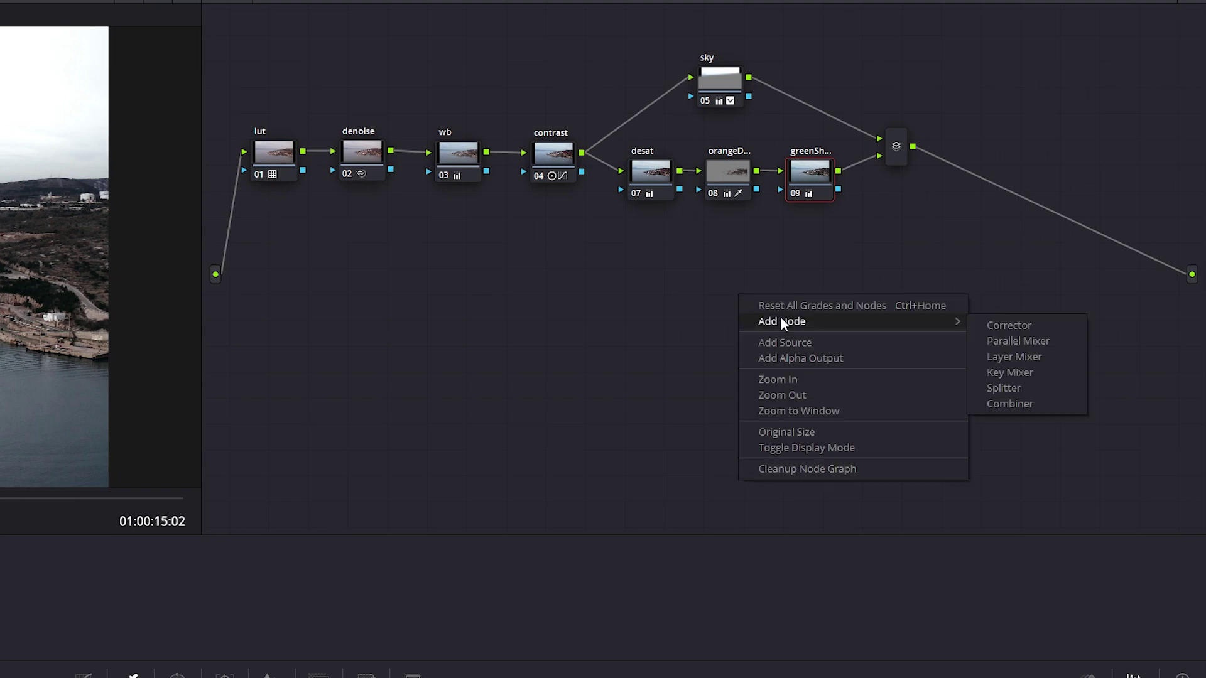
pyautogui.click(1020, 325)
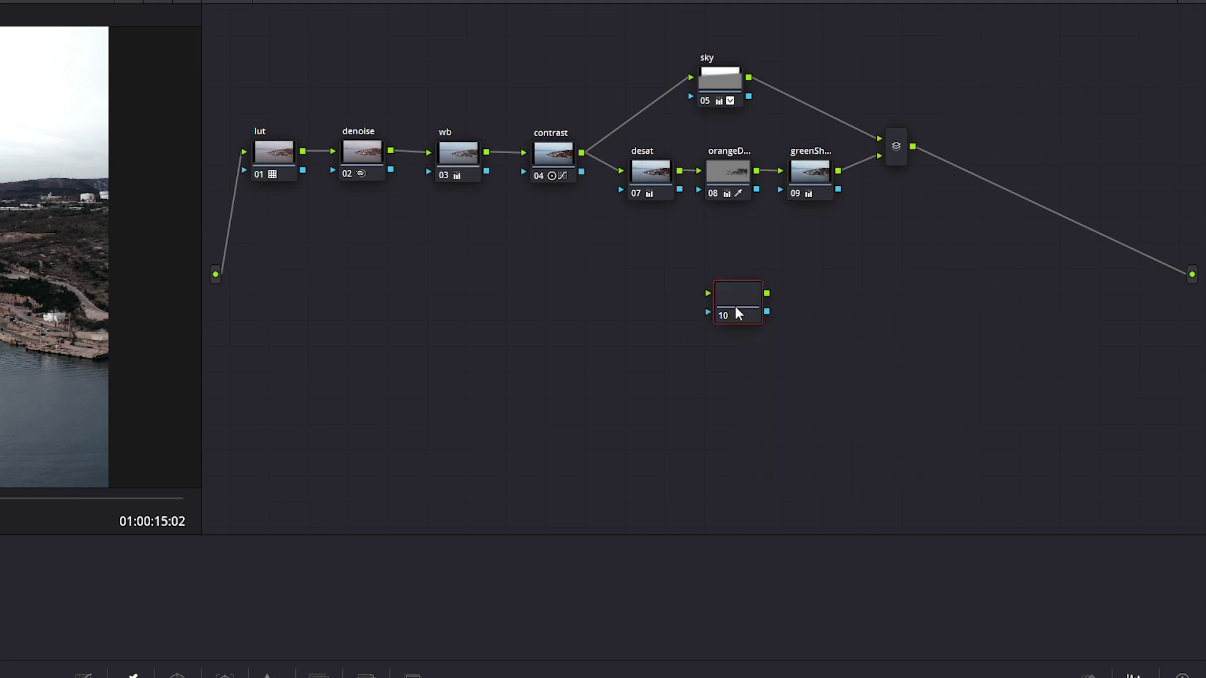
pyautogui.moveTo(611, 198); pyautogui.dragTo(663, 278)
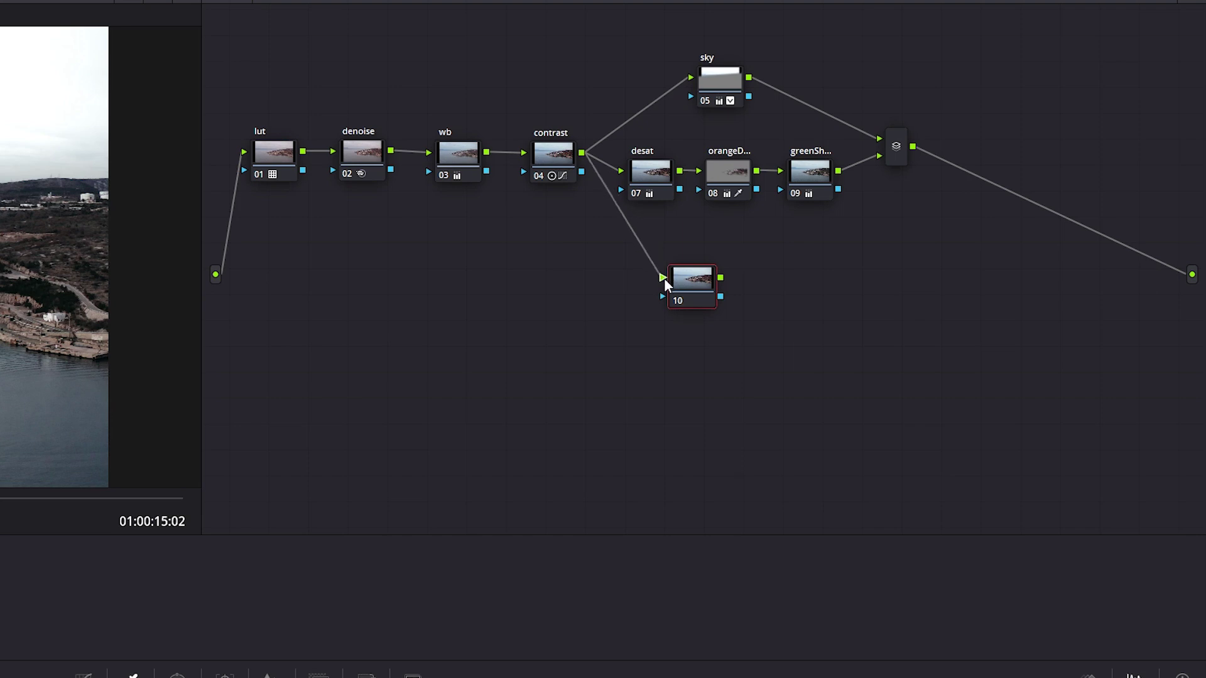
# Add one input to the parallel mixer, connect the new corrector node's output to it, and reposition the node.
pyautogui.click(897, 149)
pyautogui.rightClick(898, 159)
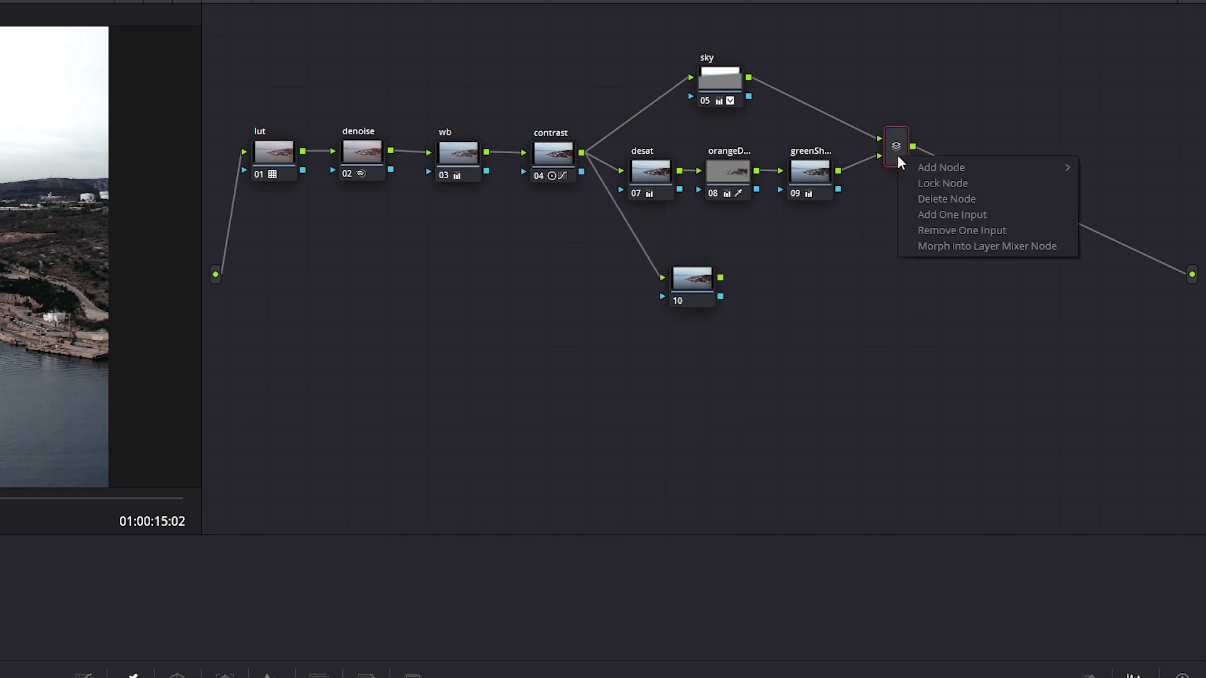
pyautogui.click(971, 216)
pyautogui.moveTo(720, 277); pyautogui.dragTo(879, 161)
pyautogui.moveTo(701, 282); pyautogui.dragTo(744, 283)
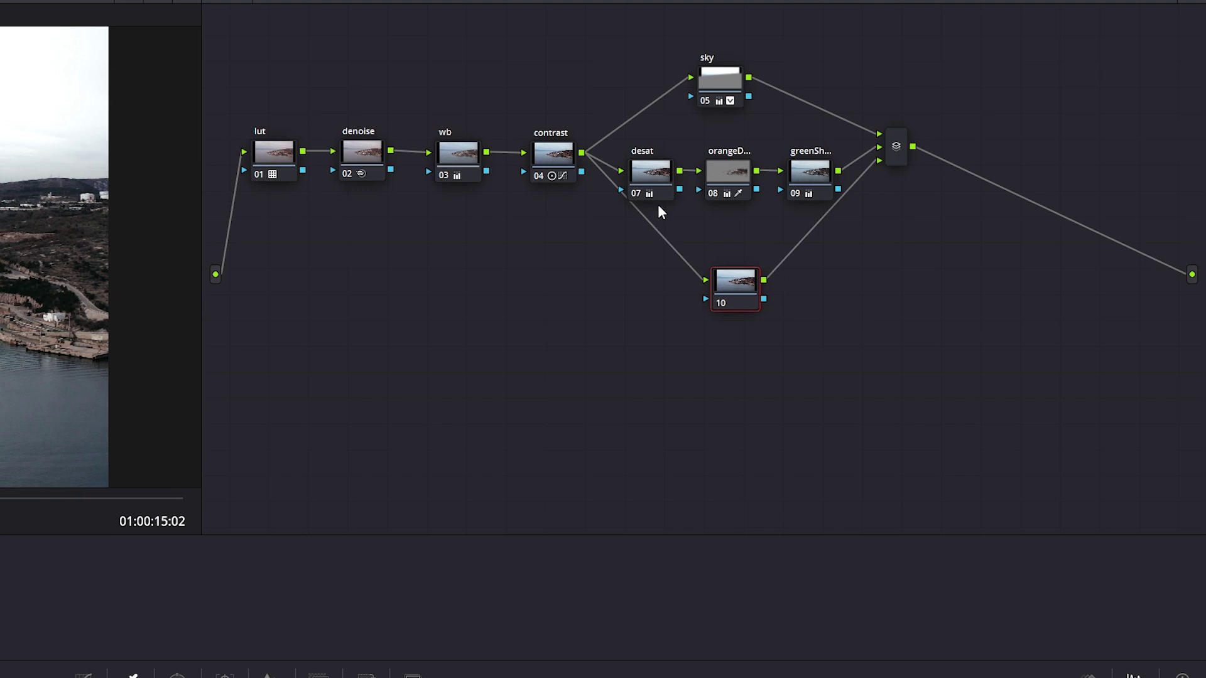
# Tidy the parallel branches in the node graph and label the new lower node seaDarken.
pyautogui.moveTo(623, 142); pyautogui.dragTo(868, 225)
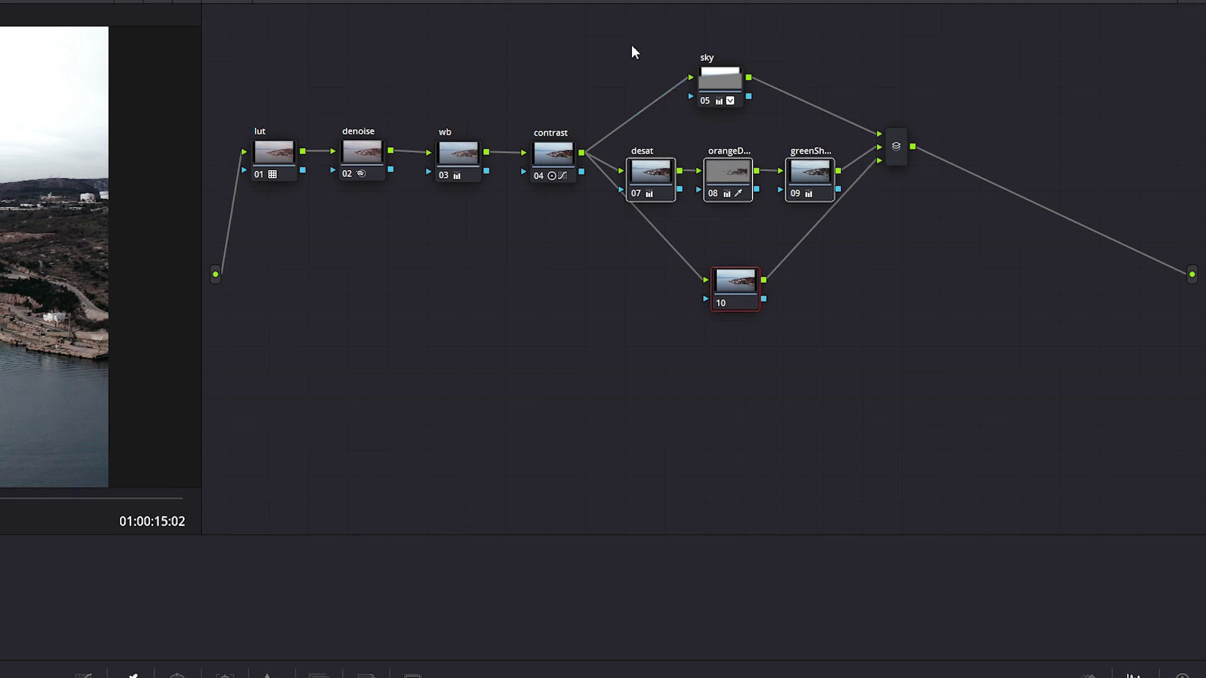
pyautogui.click(693, 122)
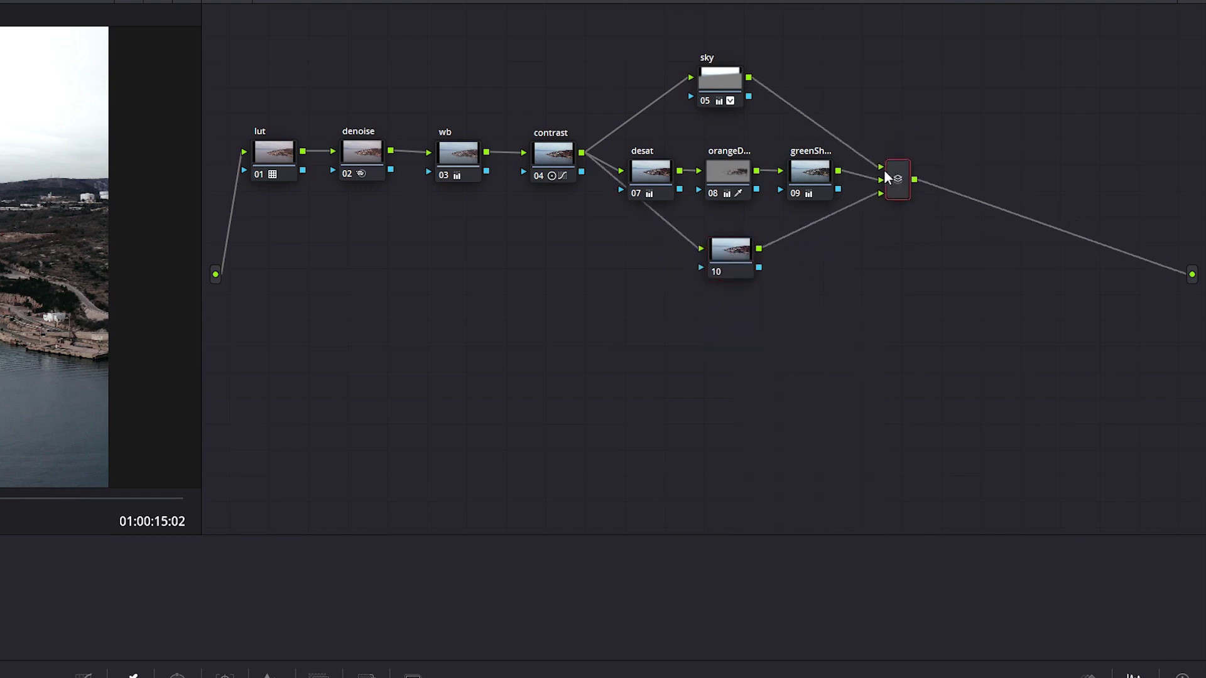
pyautogui.rightClick(740, 259)
pyautogui.click(772, 288)
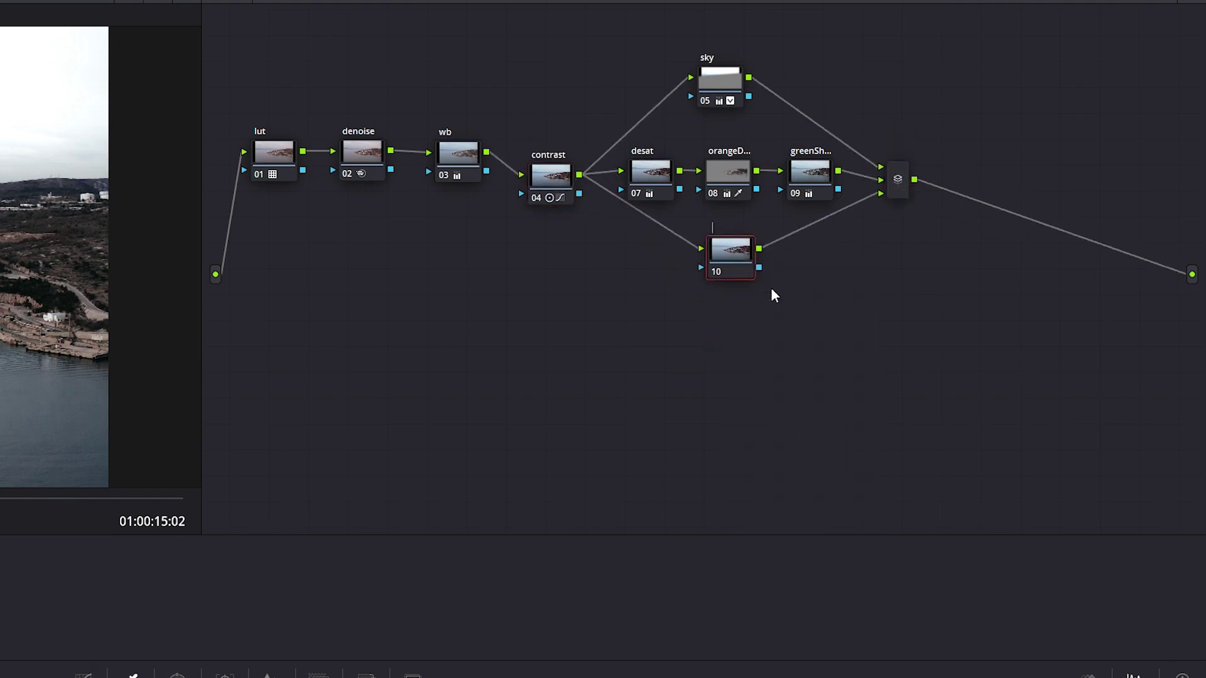
pyautogui.write('seaDarken')
pyautogui.press('Return')
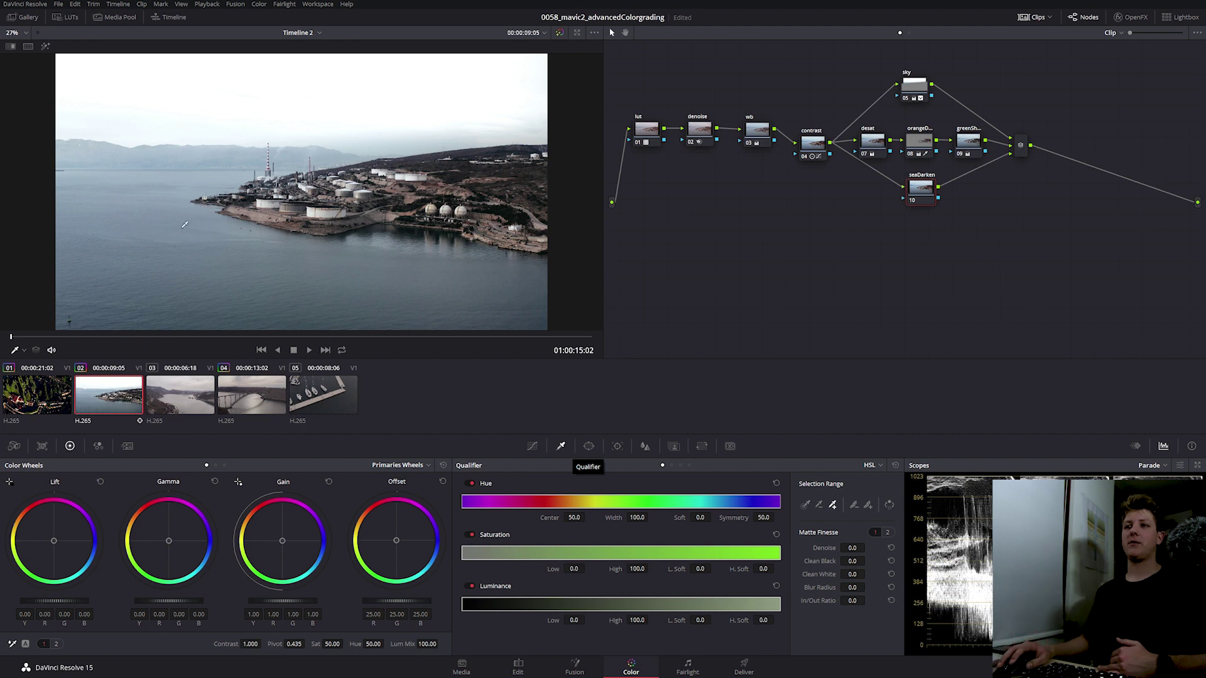
# Qualify the sea on seaDarken with hue center 89.0, width 14.8, saturation 0.0–6.8, denoise 5.0 and clean black 67.0.
pyautogui.click(184, 224)
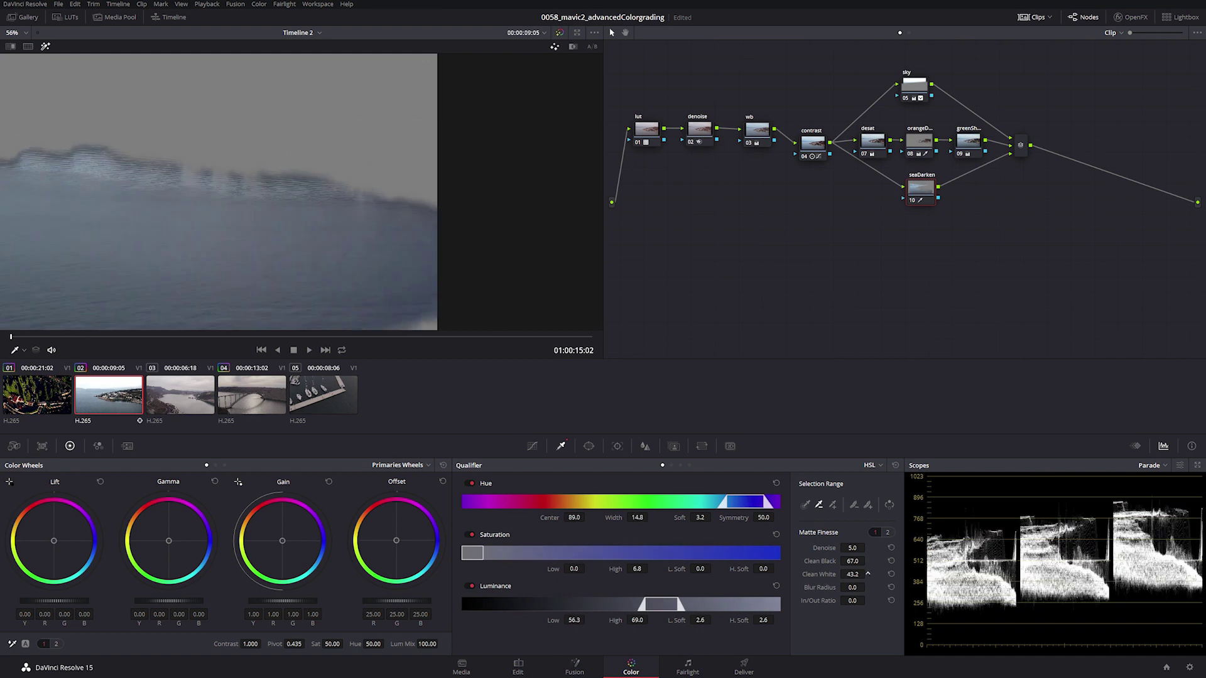
pyautogui.hotkey('shift', 'z')
# Draw a curve window around the sea, with its upper edge along the horizon, and track it forward.
pyautogui.click(589, 446)
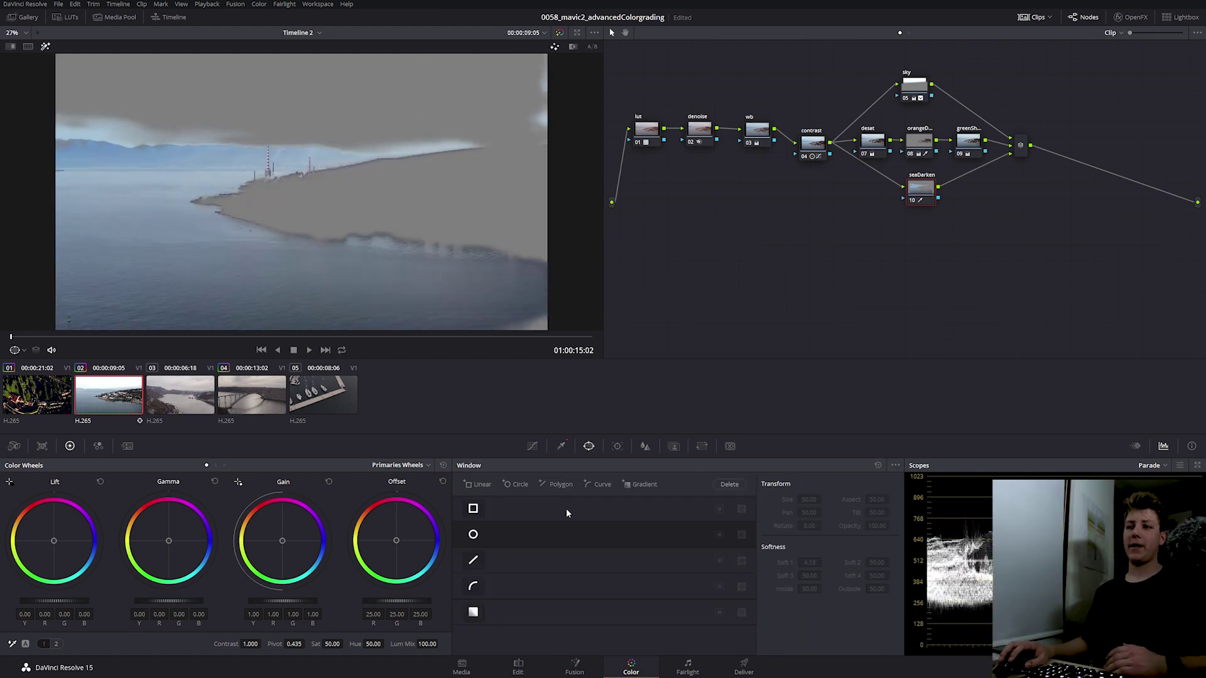
pyautogui.click(474, 586)
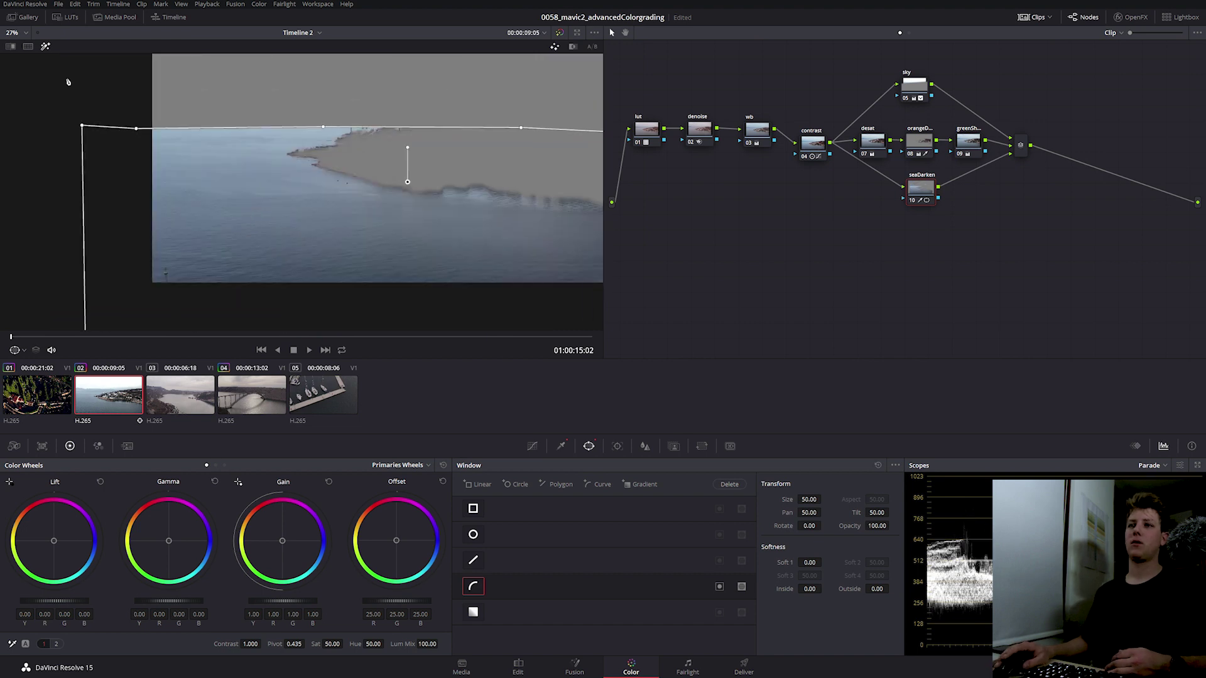
pyautogui.click(608, 451)
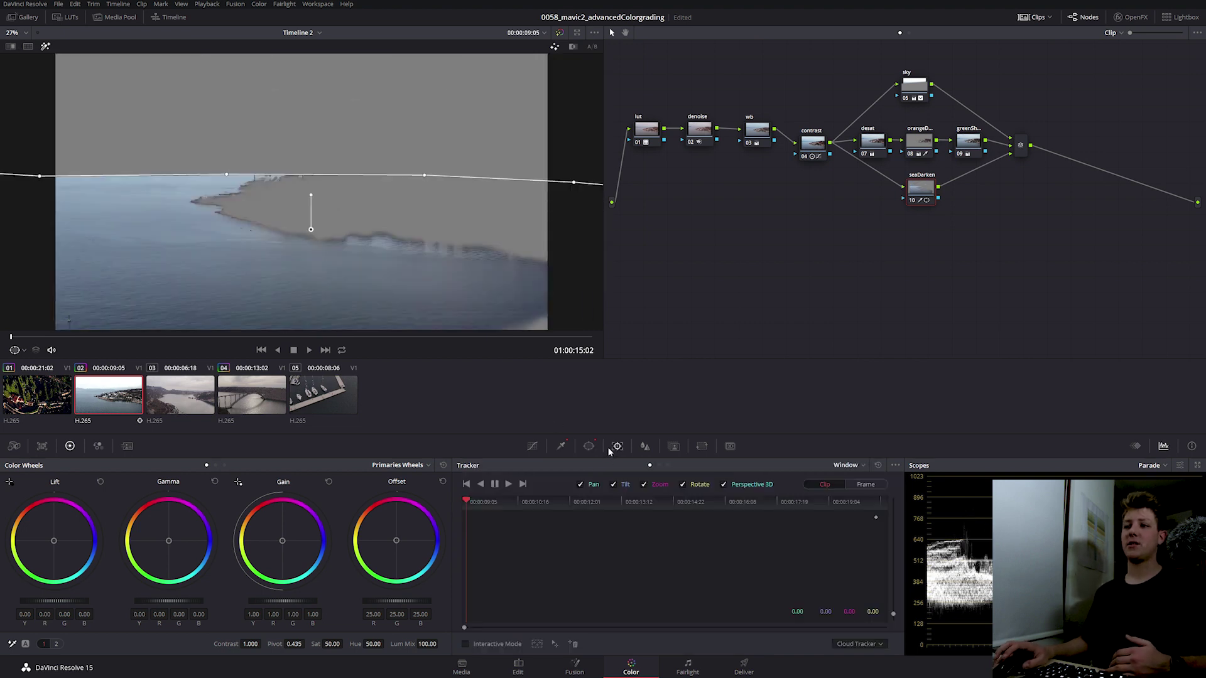
pyautogui.click(508, 484)
# In the tracker's Frame mode, pull the window's lower-left corner outward at 00:00:12:11 and track on to the clip end.
pyautogui.scroll(-2, 307, 286)
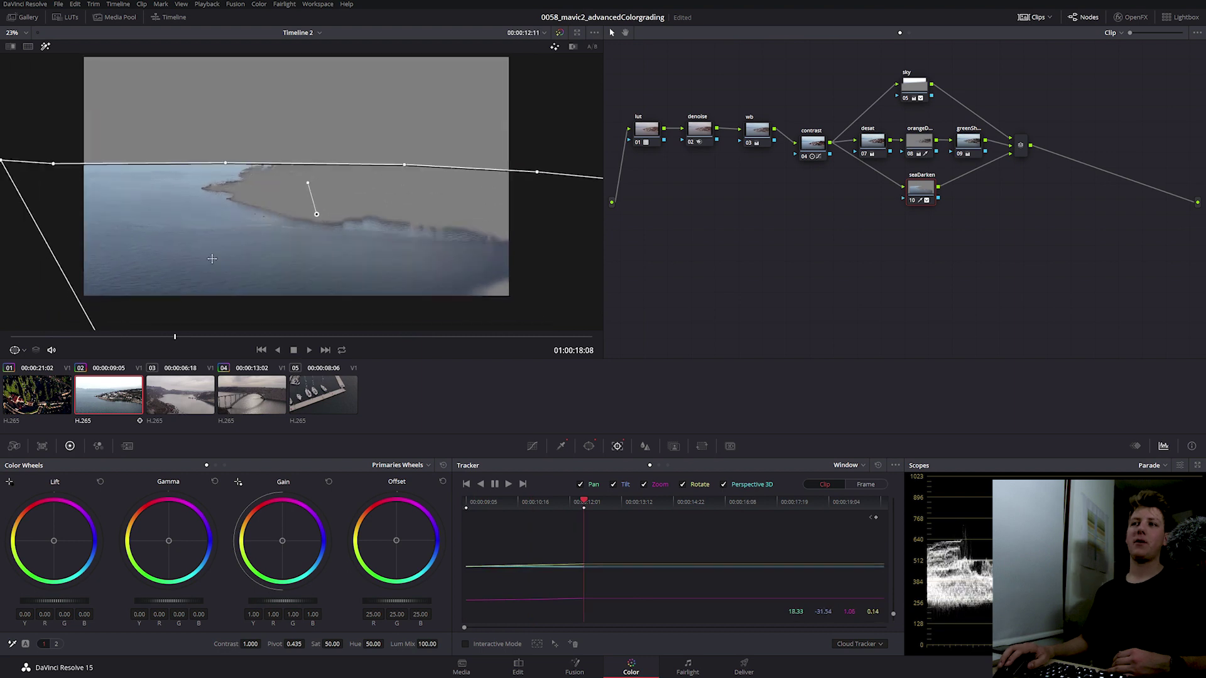
pyautogui.scroll(-1, 318, 283)
pyautogui.moveTo(313, 295); pyautogui.dragTo(358, 258)
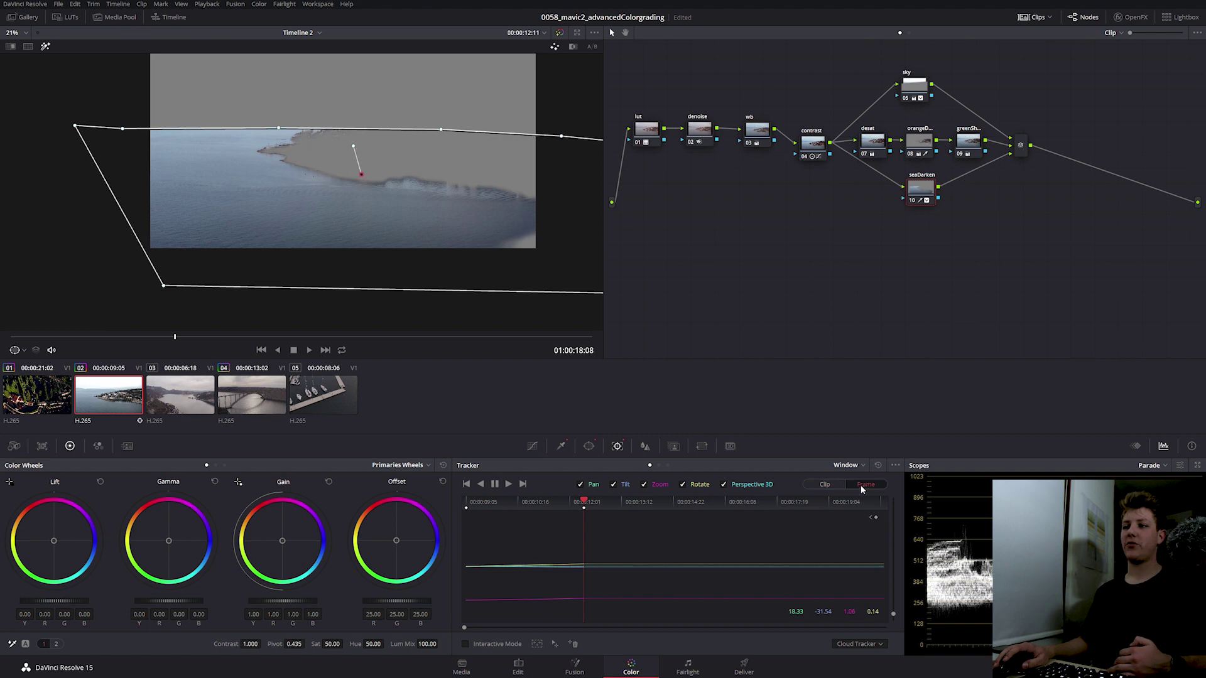
pyautogui.moveTo(165, 289); pyautogui.dragTo(52, 282)
pyautogui.click(508, 484)
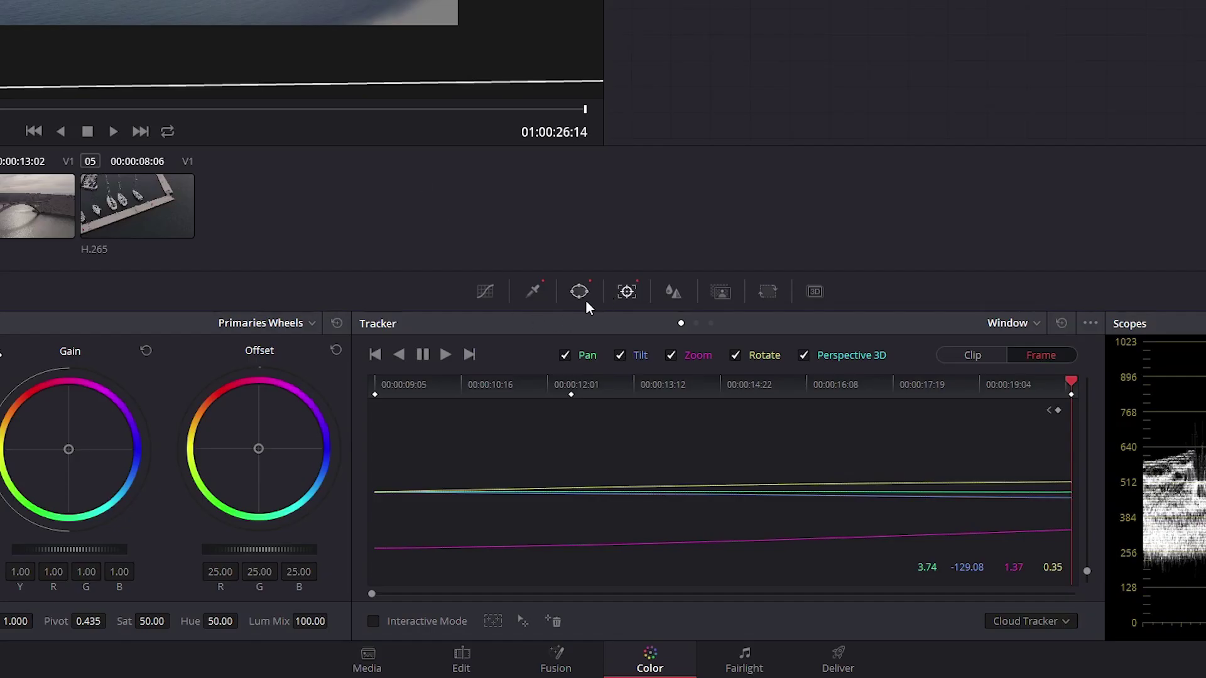
# Set the curve window's Soft 1 to 9.08 and turn off the selection highlight.
pyautogui.click(581, 293)
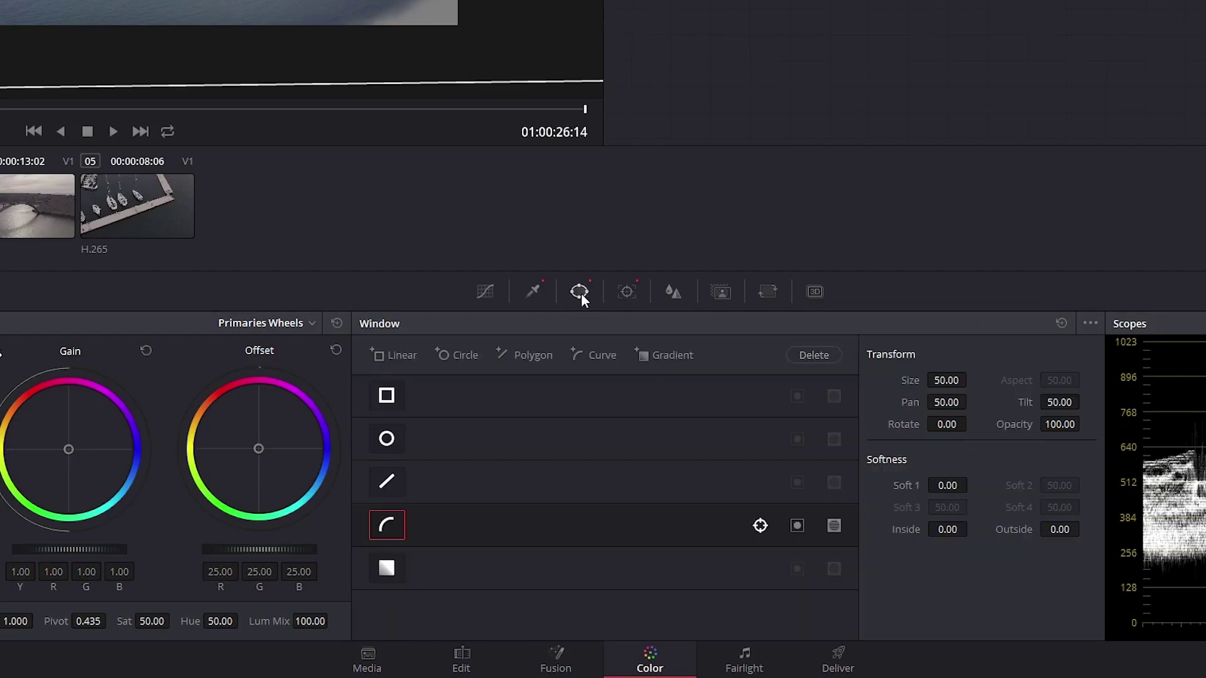
pyautogui.moveTo(952, 485); pyautogui.dragTo(972, 485)
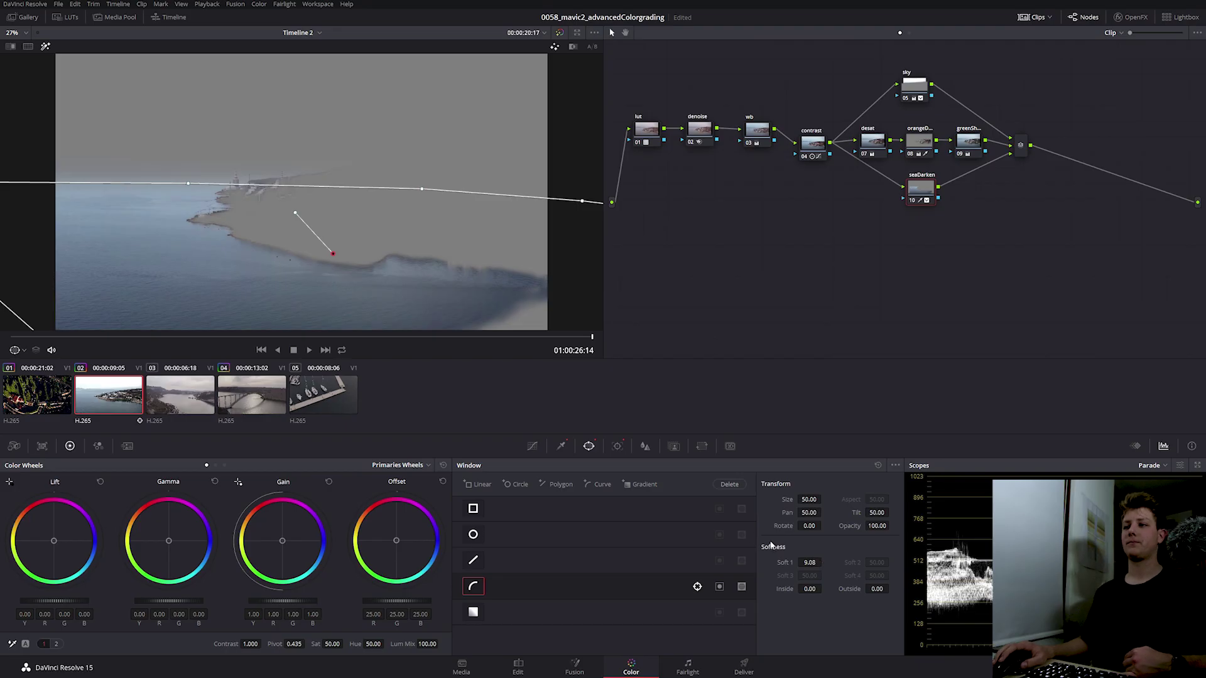
pyautogui.click(45, 46)
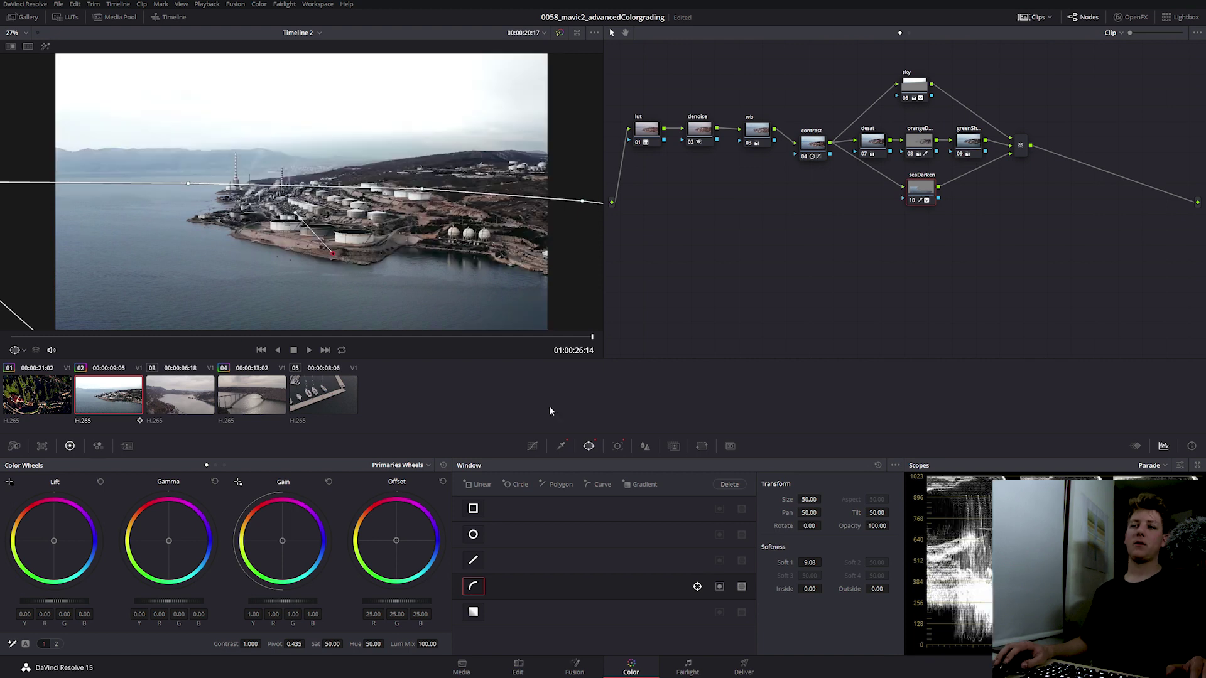
# Darken the sea by pulling the seaDarken custom curve down around its midtones, and return to the clip start.
pyautogui.click(532, 446)
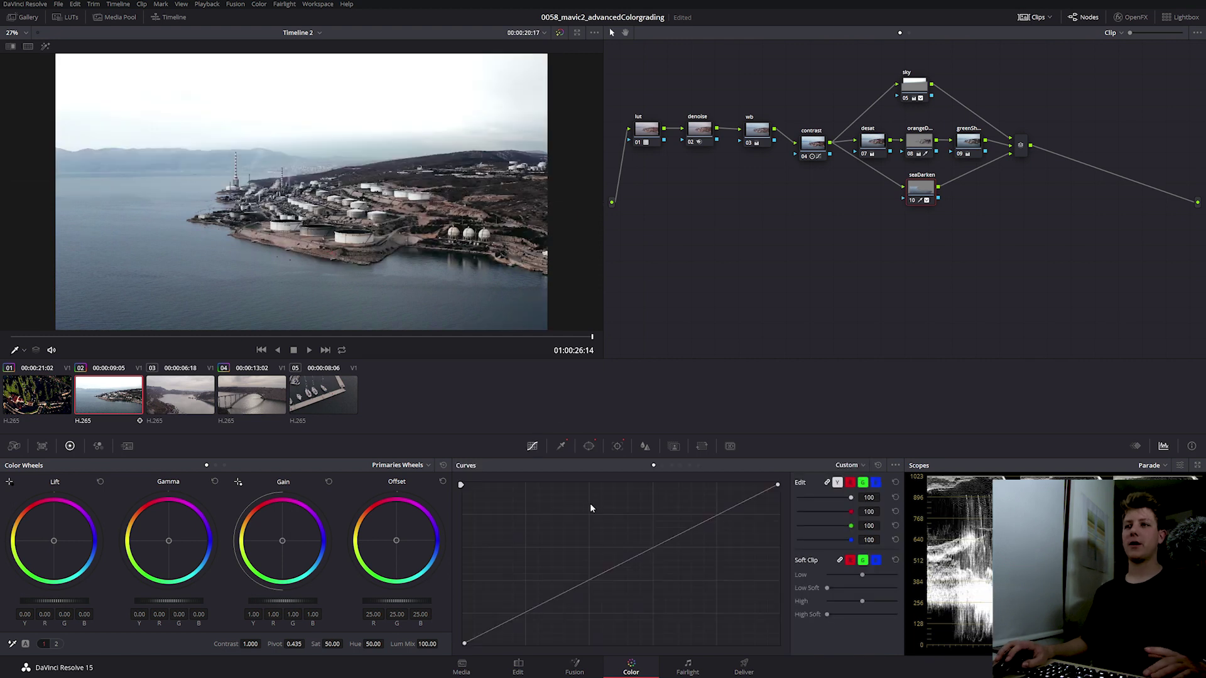
pyautogui.moveTo(626, 560); pyautogui.dragTo(649, 571)
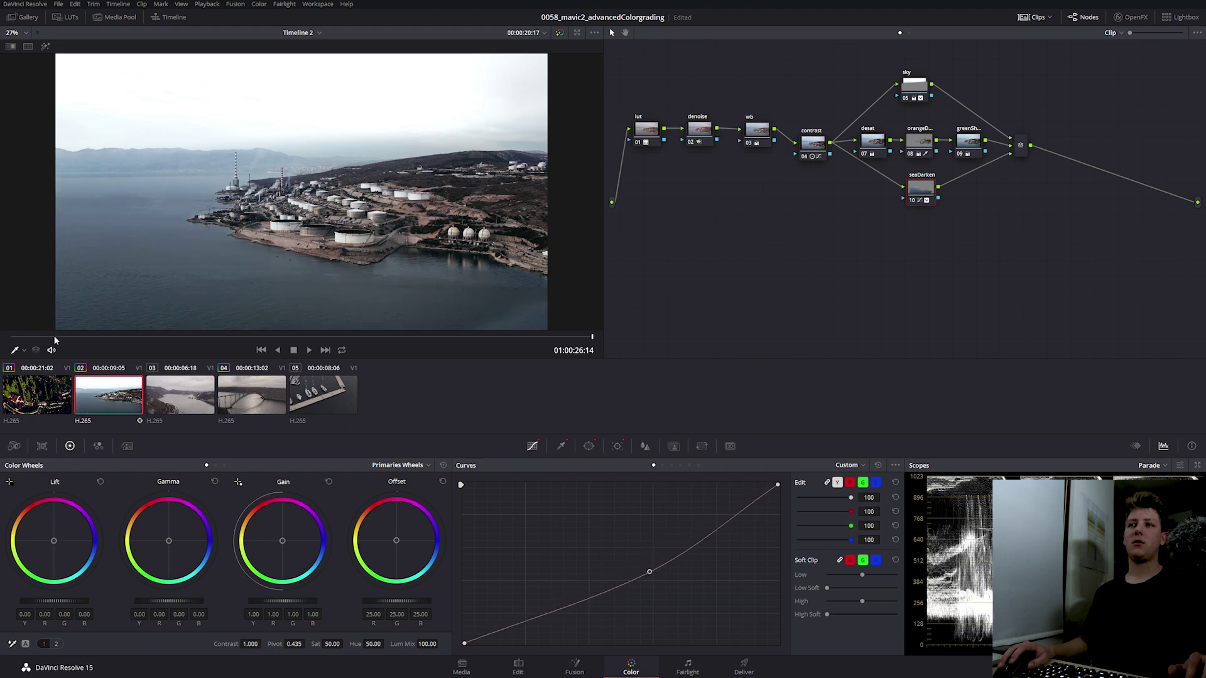
pyautogui.moveTo(98, 339); pyautogui.dragTo(11, 338)
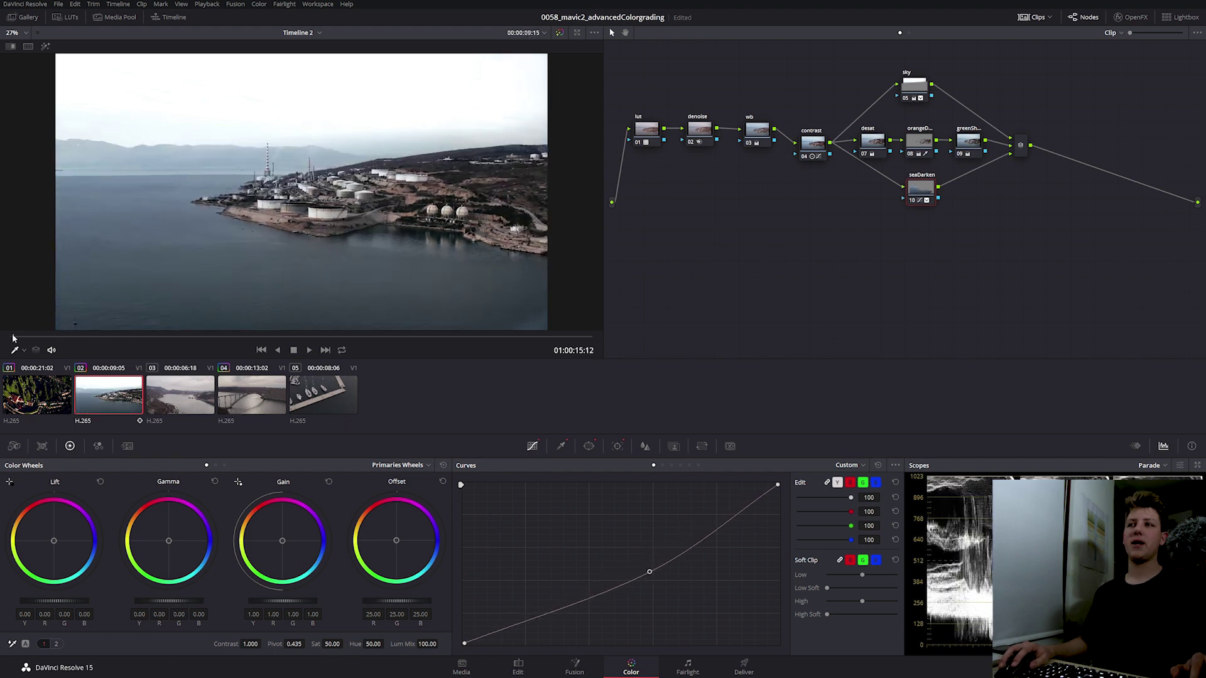
# Compare the shot with the seaDarken node off and on.
pyautogui.click(561, 446)
pyautogui.hotkey('ctrl', 'd')
pyautogui.hotkey('ctrl', 'd')
pyautogui.moveTo(920, 188); pyautogui.dragTo(923, 188)
pyautogui.hotkey('ctrl', 'd')
pyautogui.hotkey('ctrl', 'd')
pyautogui.hotkey('ctrl', 'd')
pyautogui.hotkey('ctrl', 'd')
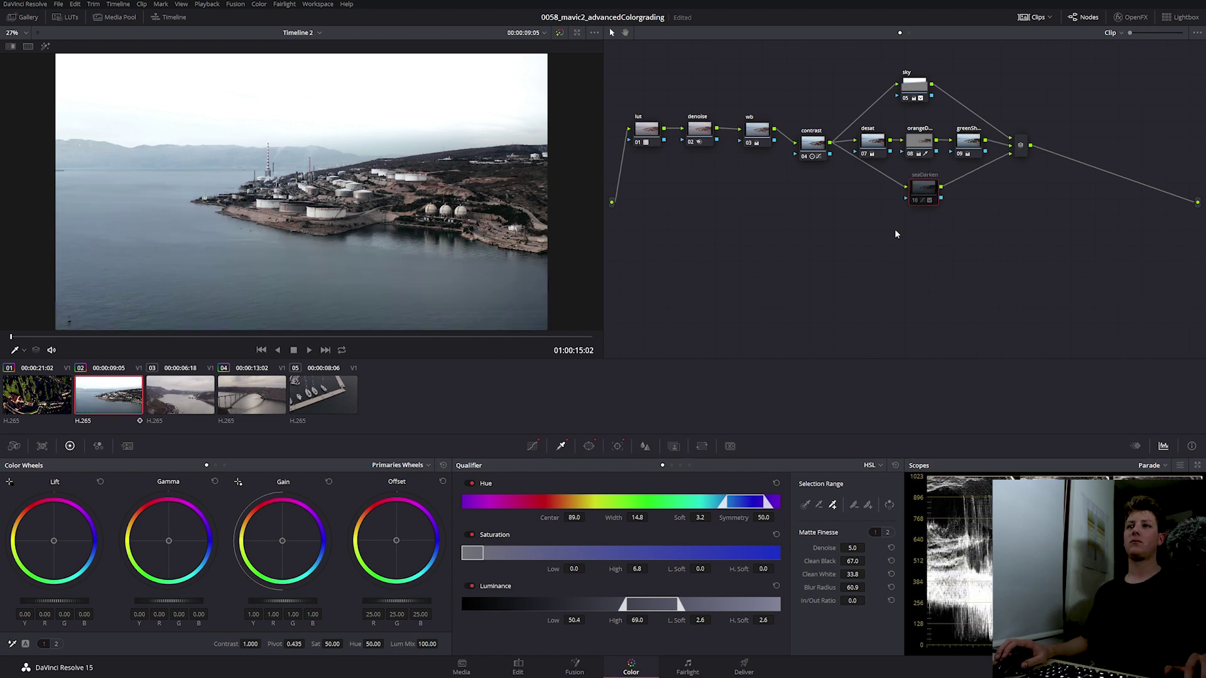
pyautogui.hotkey('ctrl', 'd')
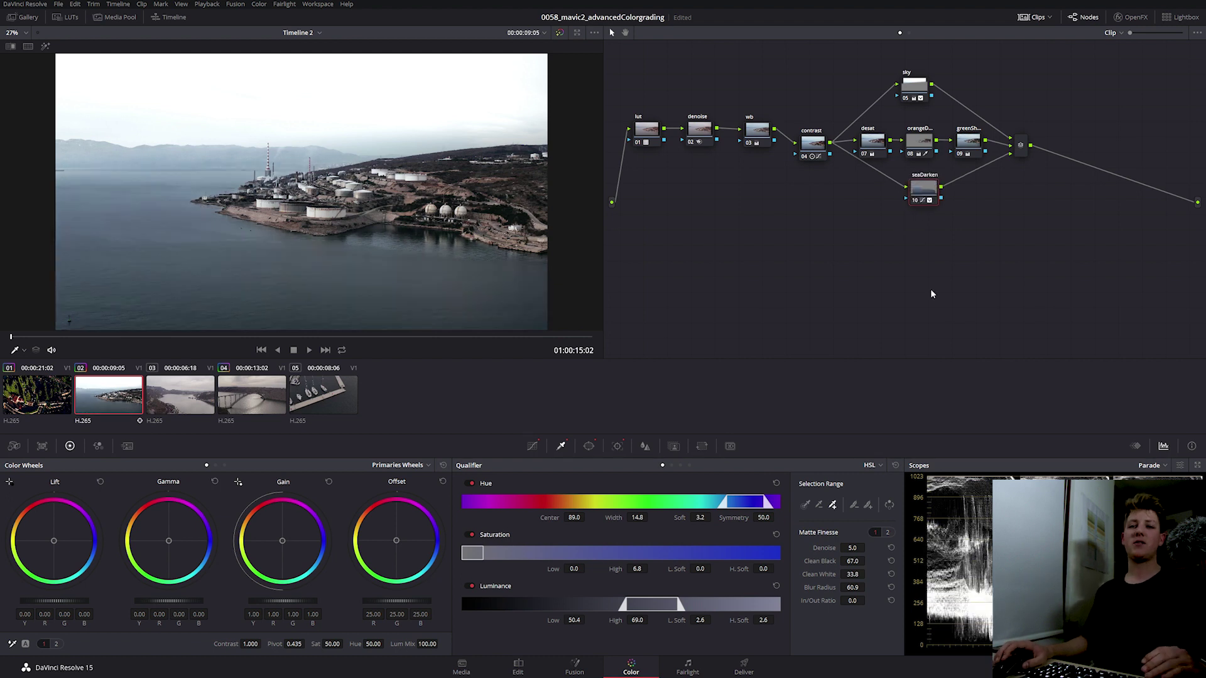
# Add a serial node after the layer mixer and label it clarity.
pyautogui.click(1023, 146)
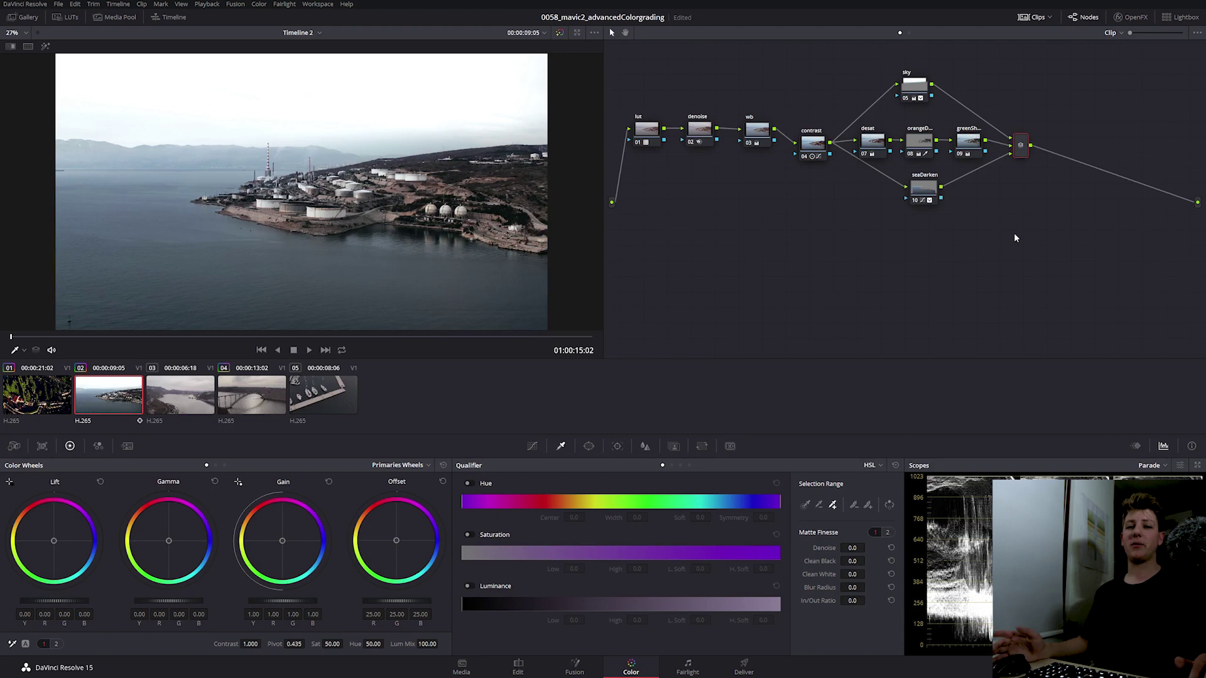
pyautogui.hotkey('alt', 's')
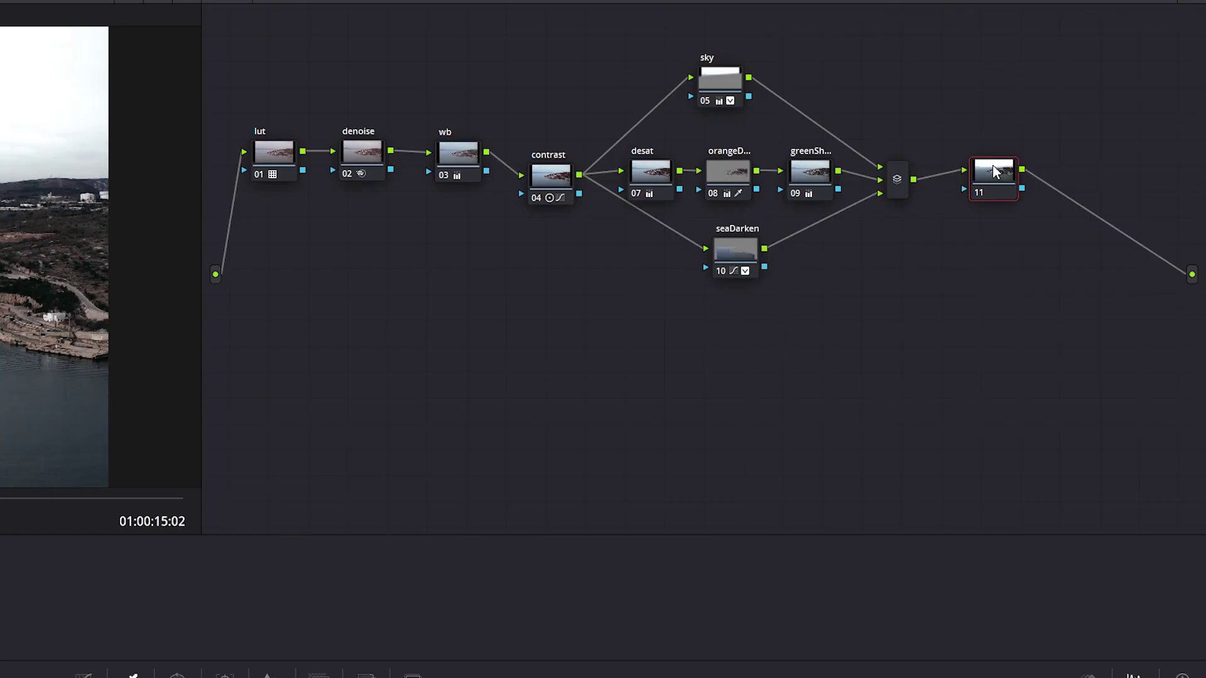
pyautogui.rightClick(993, 166)
pyautogui.click(1027, 193)
pyautogui.write('clarity')
pyautogui.press('Return')
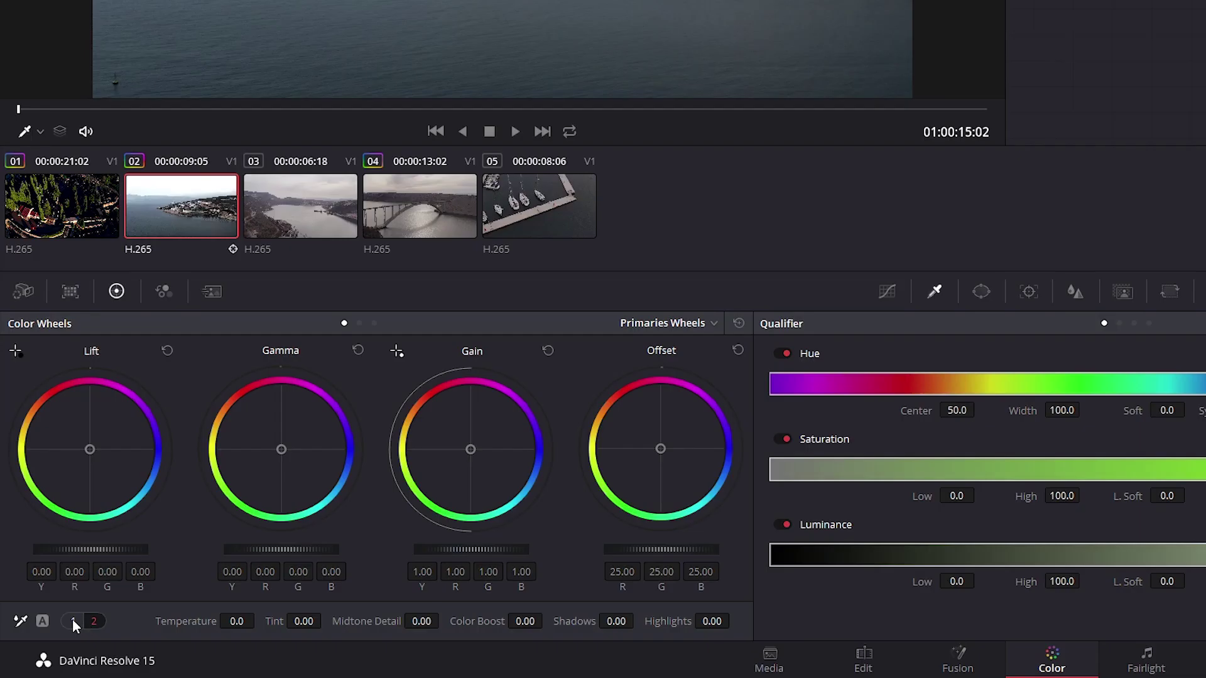
# Set the clarity node's Midtone Detail to 81.50.
pyautogui.click(94, 621)
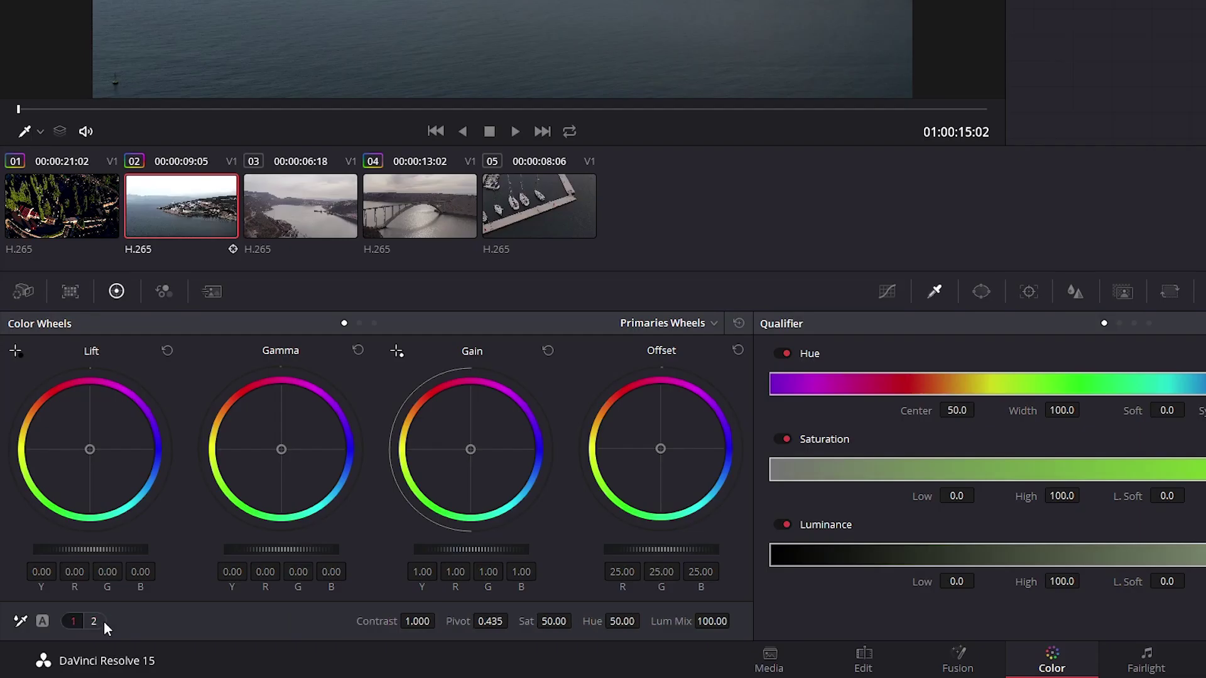
pyautogui.click(94, 621)
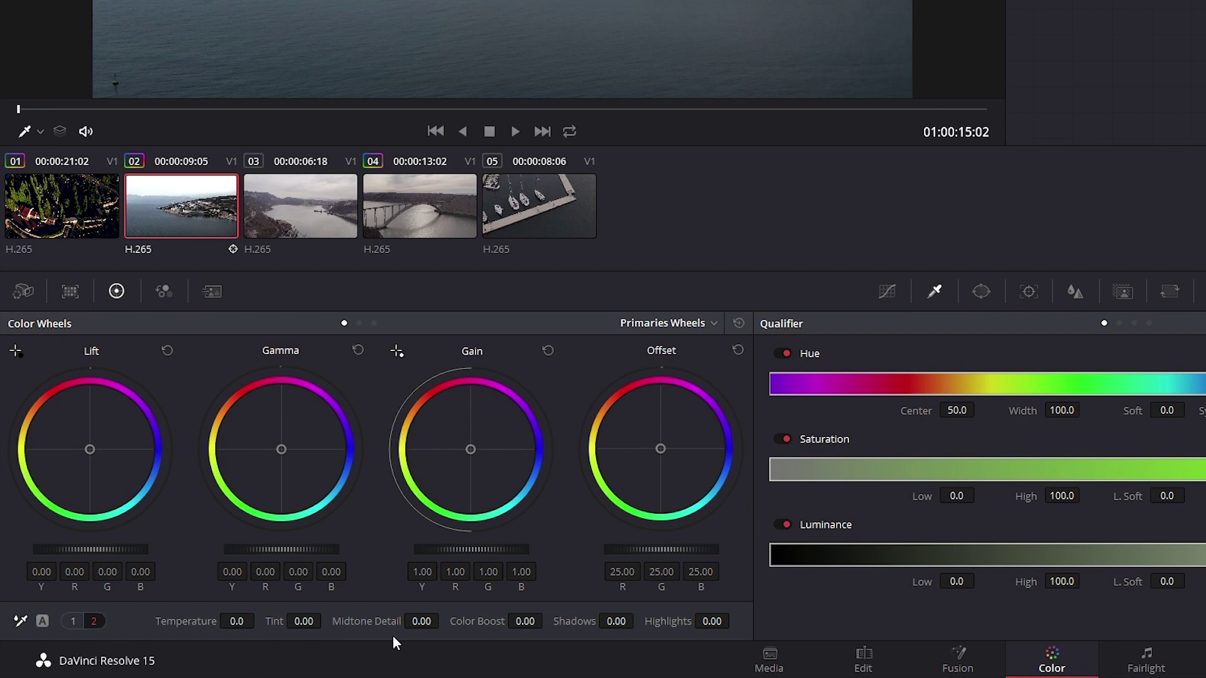
pyautogui.moveTo(419, 621); pyautogui.dragTo(444, 621)
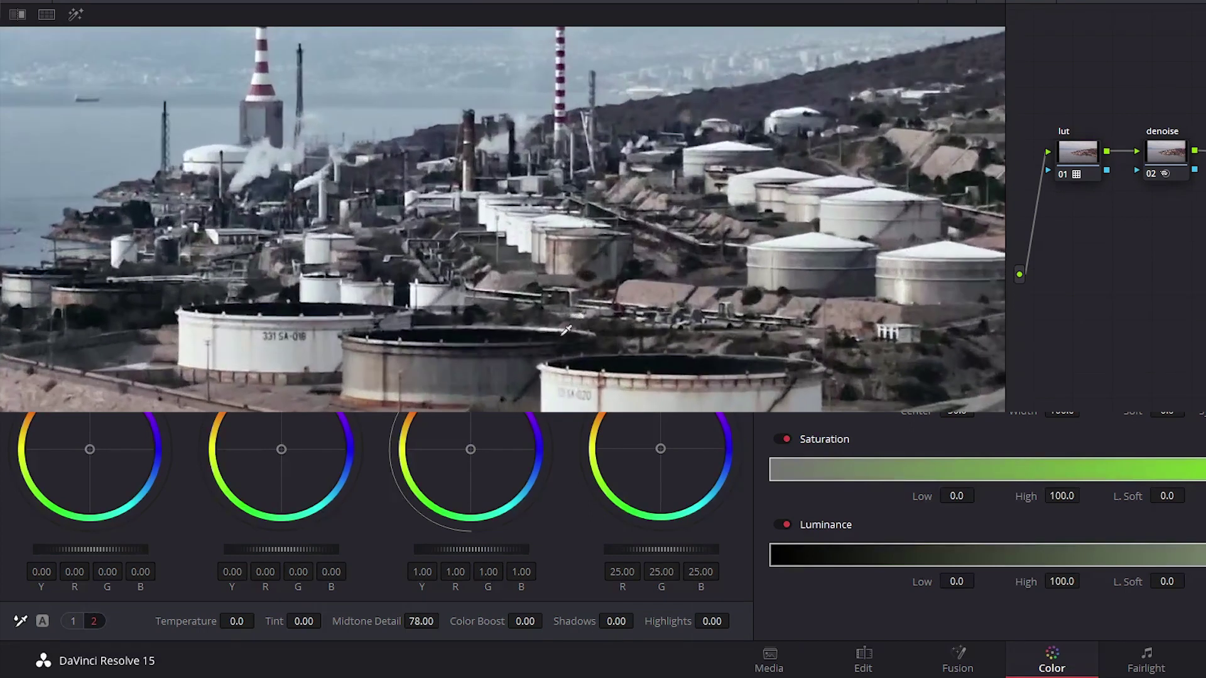
pyautogui.moveTo(444, 621); pyautogui.dragTo(443, 620)
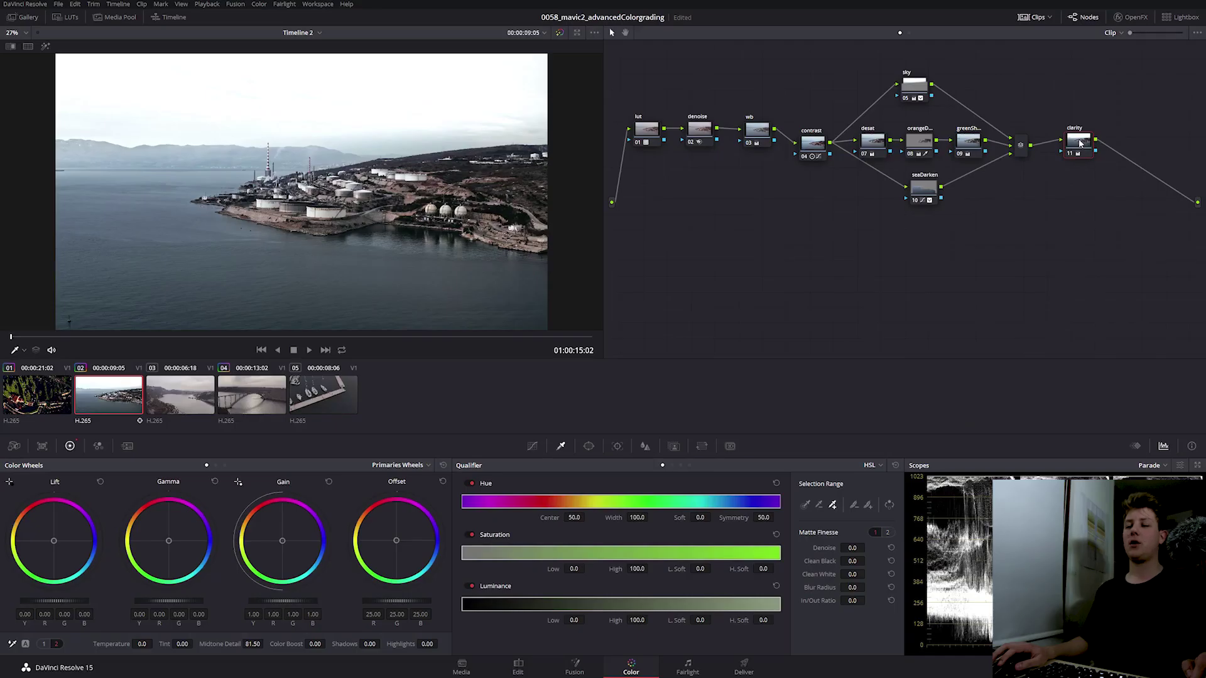
# Add a serial node after clarity and label it sharpen.
pyautogui.hotkey('alt', 's')
pyautogui.rightClick(1066, 173)
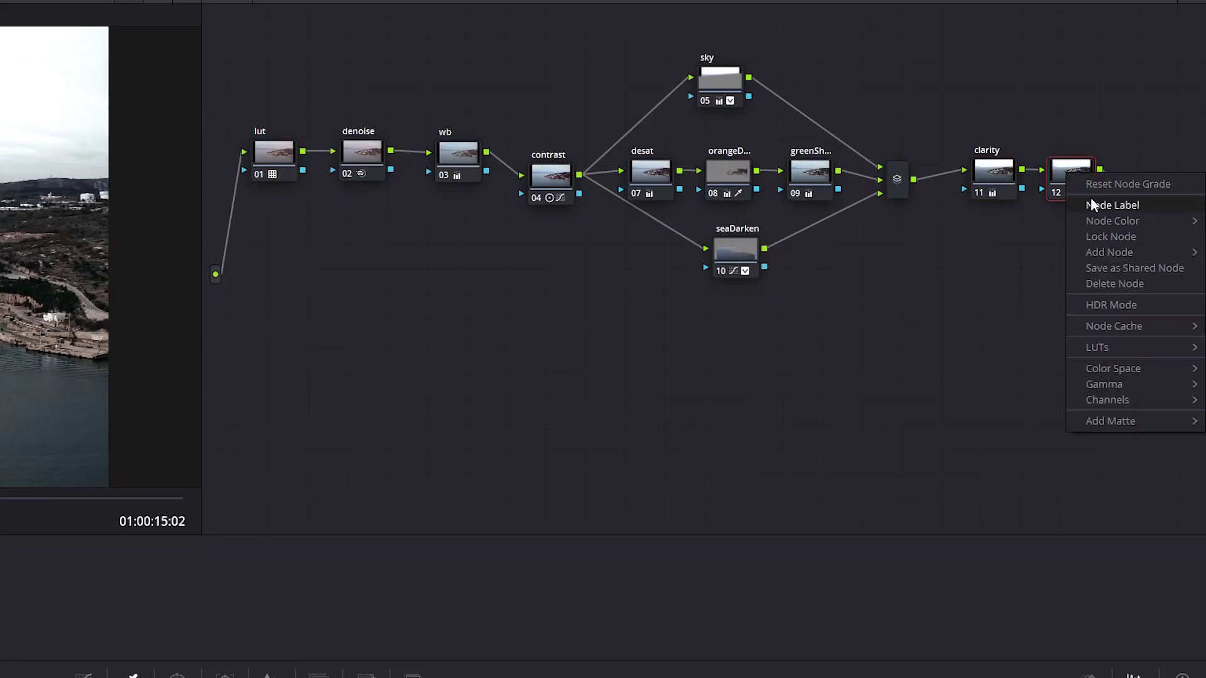
pyautogui.click(1090, 198)
pyautogui.write('sharpen')
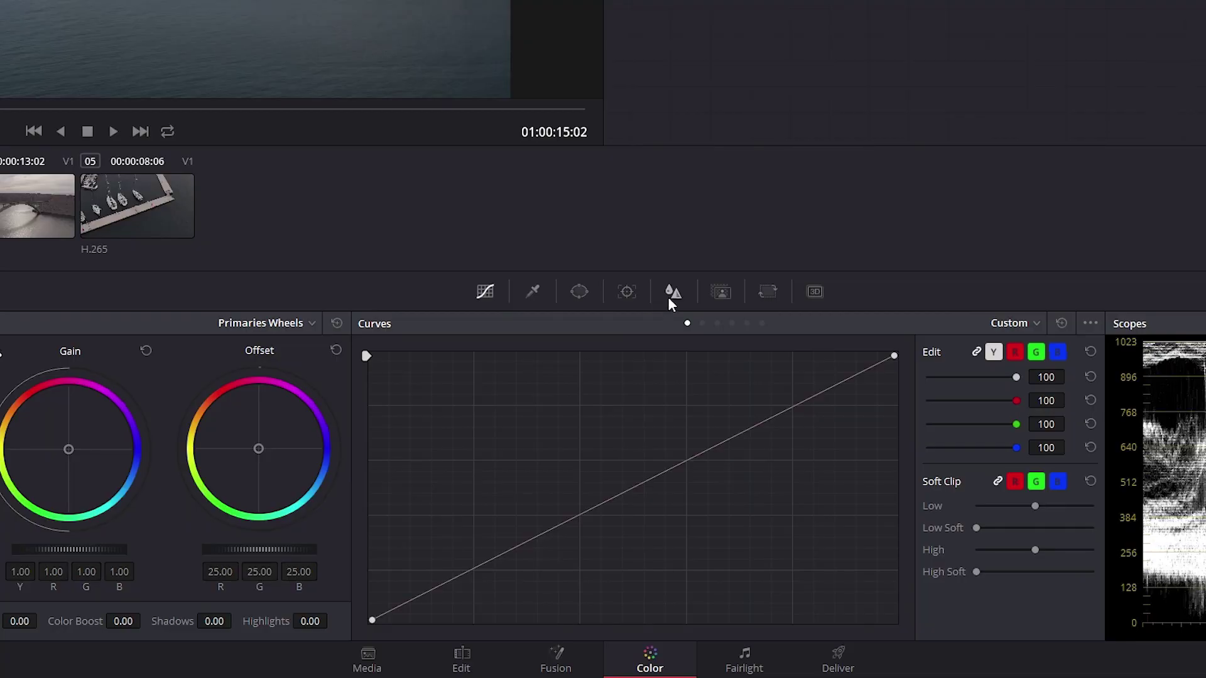
# Sharpen the shot on the sharpen node by lowering the linked Sharpen Radius to 0.47.
pyautogui.click(670, 297)
pyautogui.click(1039, 324)
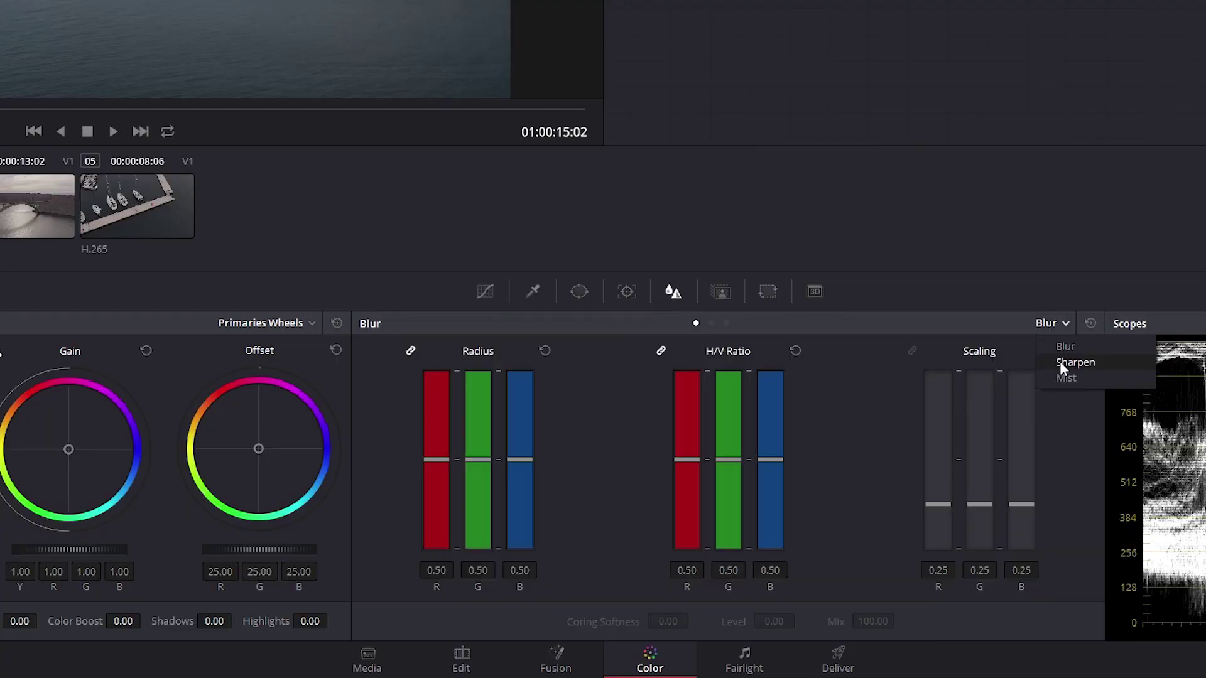
pyautogui.click(1061, 364)
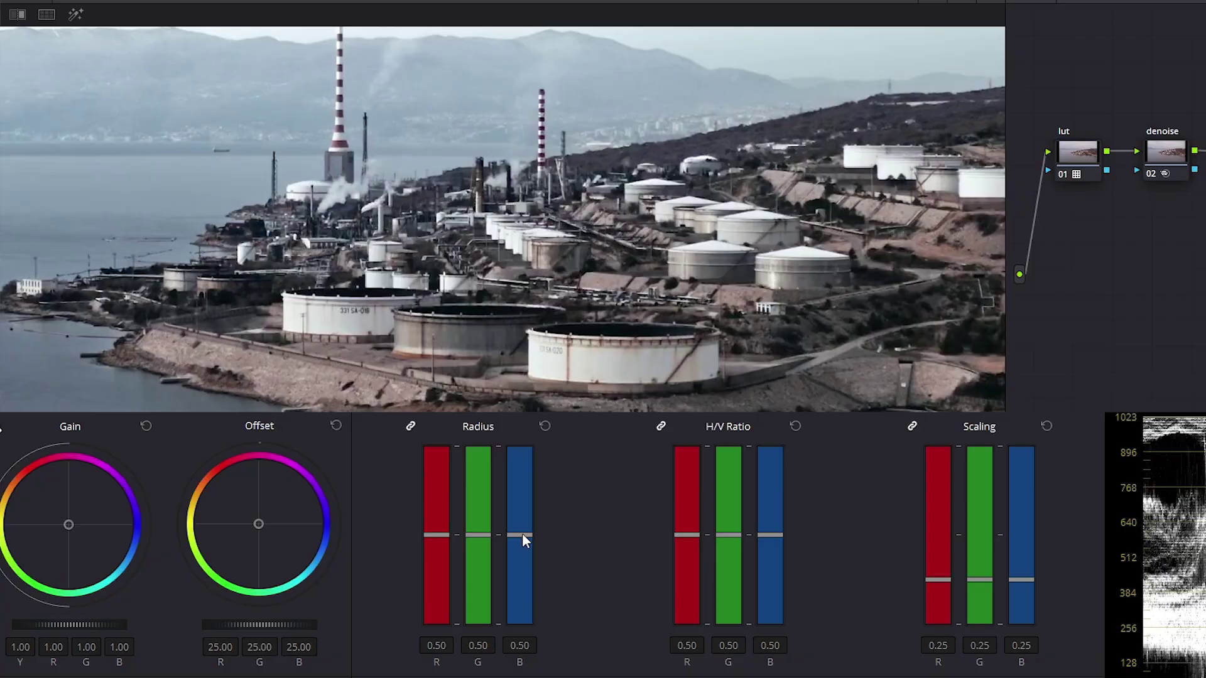
pyautogui.moveTo(522, 459); pyautogui.dragTo(523, 460)
pyautogui.moveTo(522, 534); pyautogui.dragTo(525, 547)
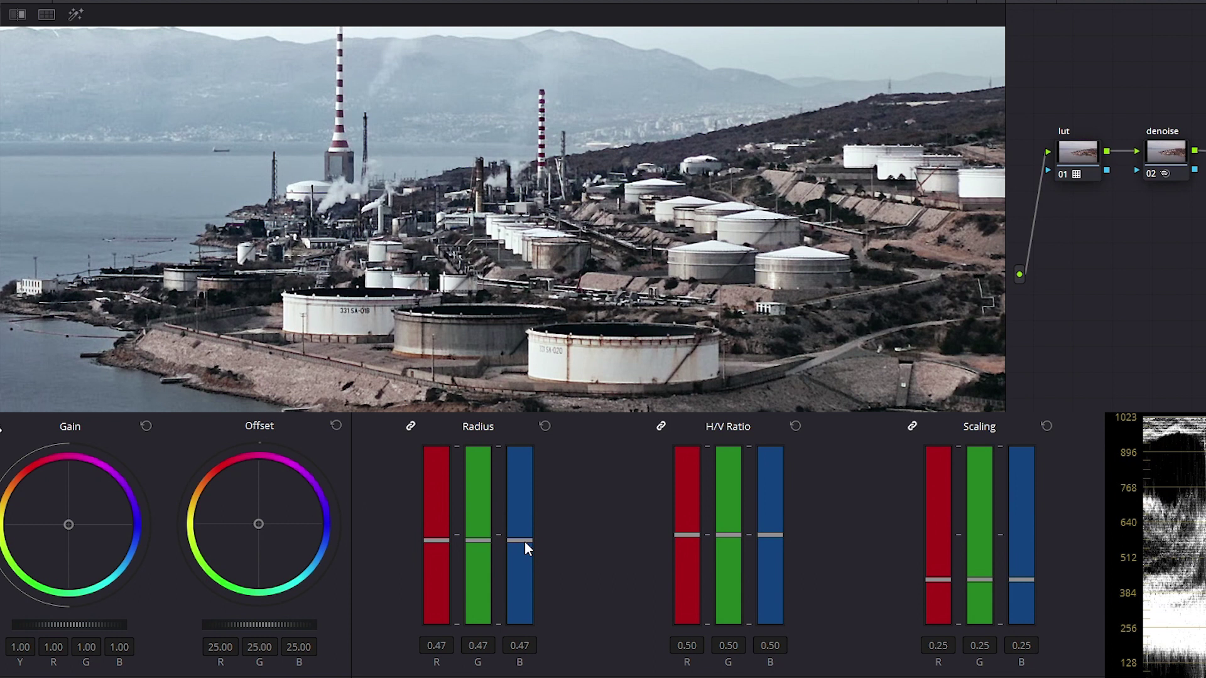
pyautogui.moveTo(524, 541)
pyautogui.mouseDown()
pyautogui.moveTo(508, 634)
pyautogui.moveTo(506, 575)
pyautogui.moveTo(521, 540)
pyautogui.mouseUp()
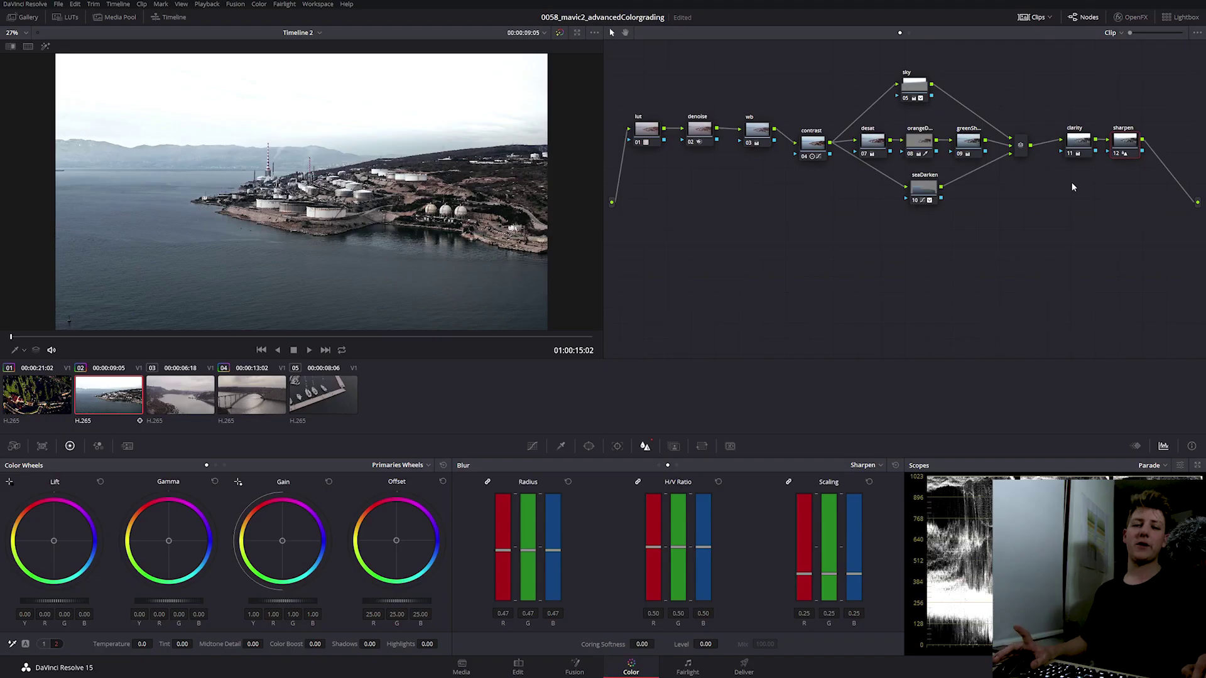
# Add a serial node after sharpen, place it below the node chain and label it contrast.
pyautogui.hotkey('alt', 's')
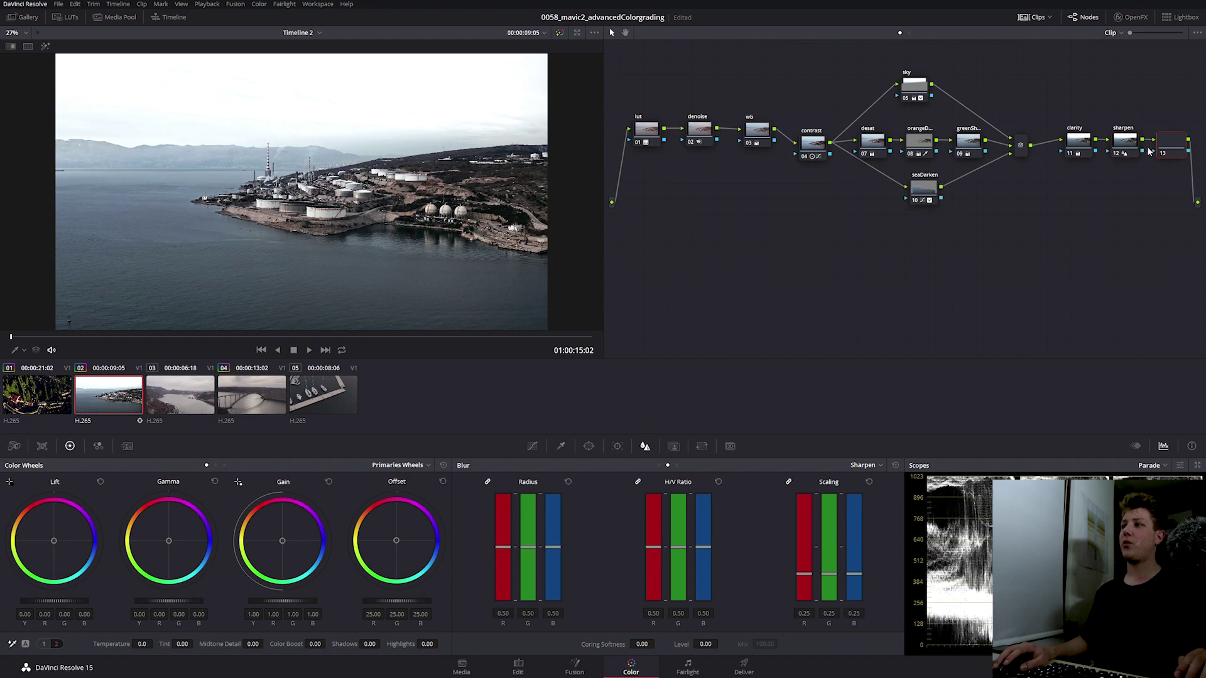
pyautogui.moveTo(1170, 145); pyautogui.dragTo(1032, 265)
pyautogui.rightClick(1033, 260)
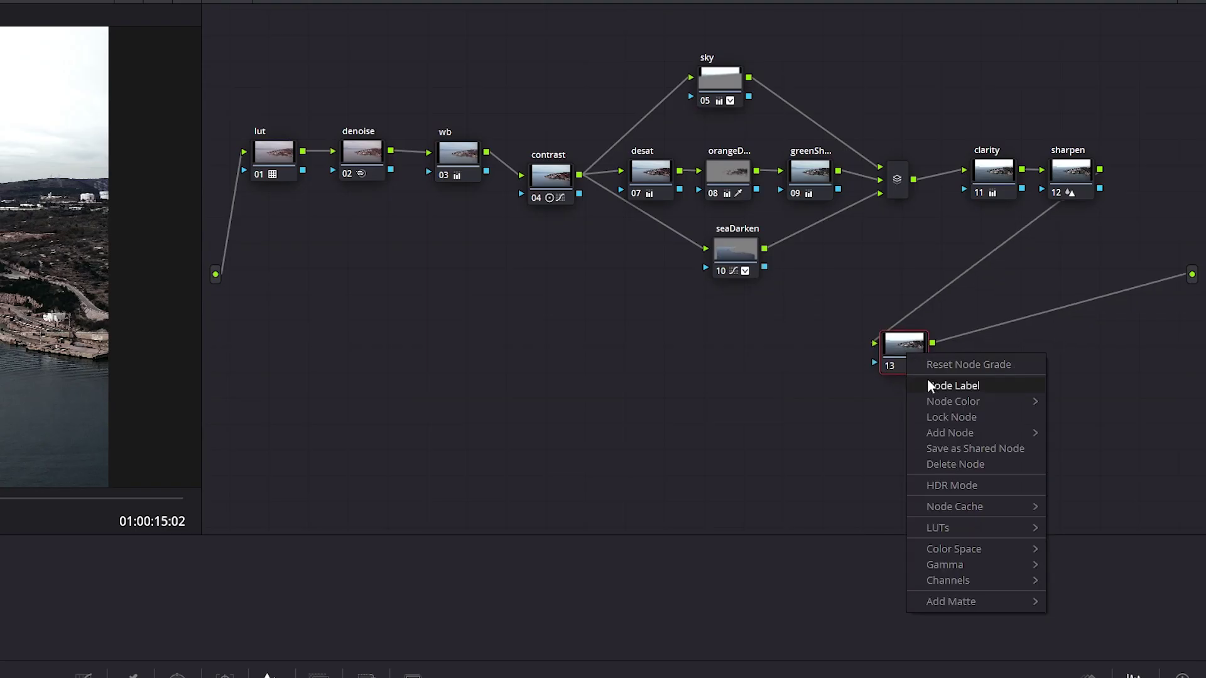
pyautogui.click(1045, 280)
pyautogui.write('contrast')
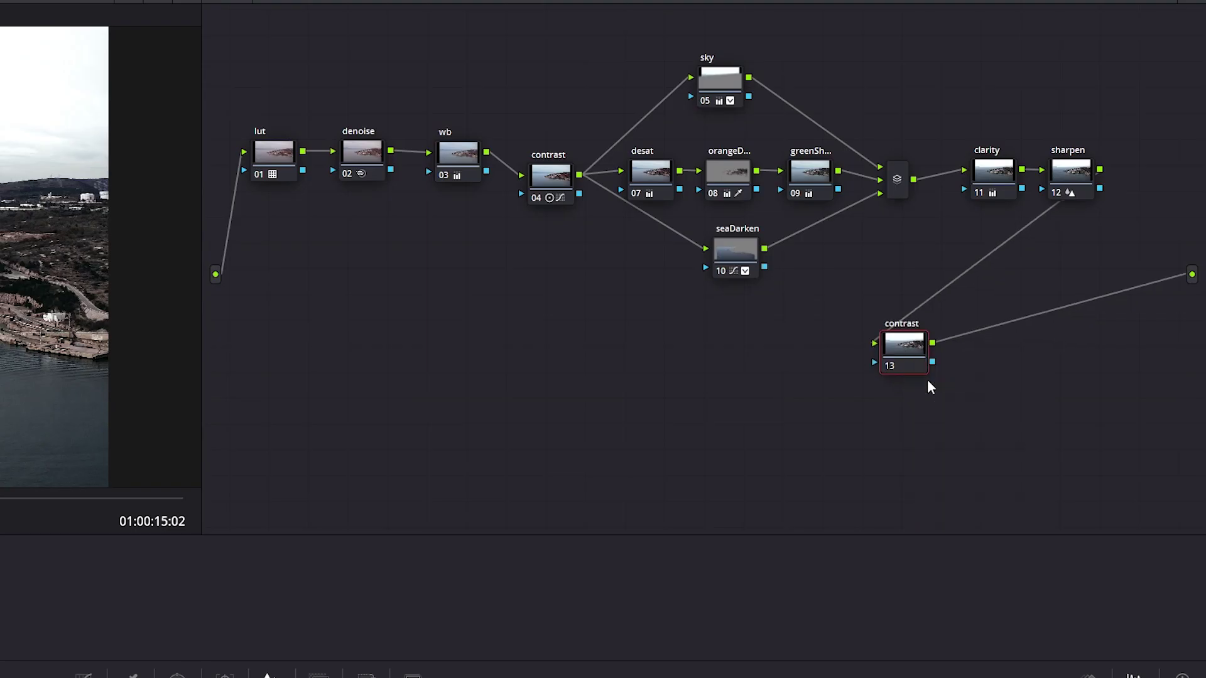
pyautogui.press('Return')
# Shape the final contrast node's custom curve into an S, lifting the highlights slightly and pulling the shadows down.
pyautogui.click(532, 445)
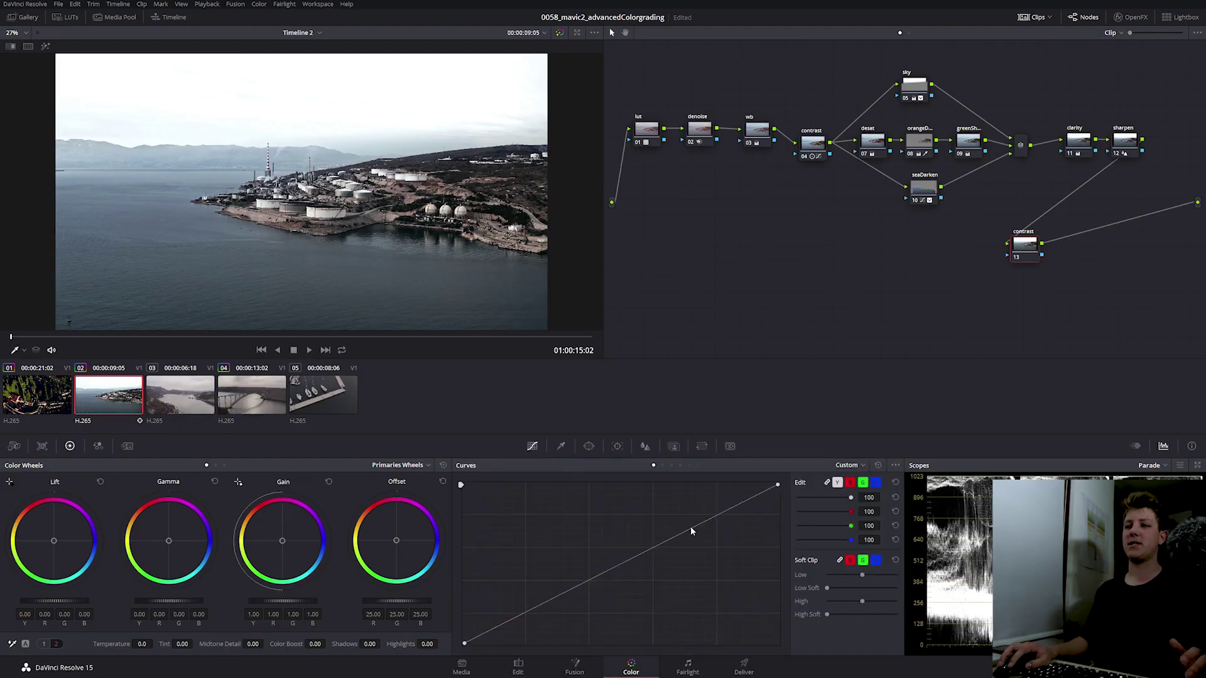
pyautogui.moveTo(701, 522); pyautogui.dragTo(697, 513)
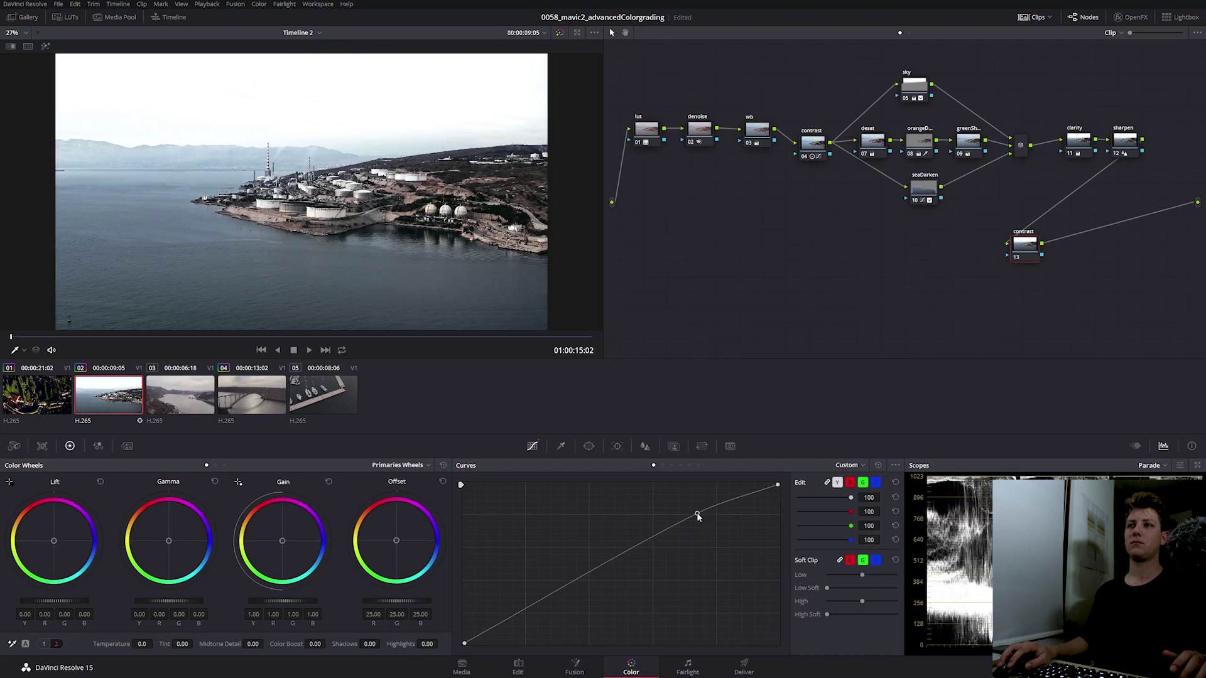
pyautogui.moveTo(595, 570); pyautogui.dragTo(549, 615)
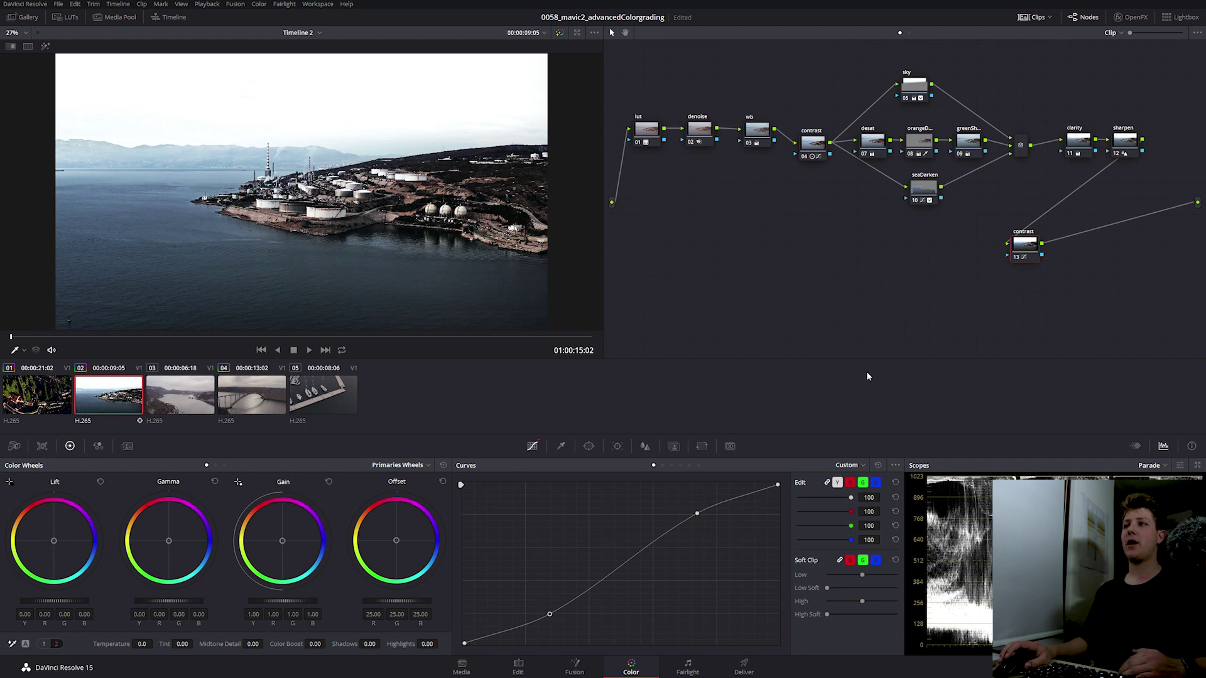
# Review the desat node's primary contrast and saturation settings, and compare the shot with all nodes after lut off and on.
pyautogui.click(872, 143)
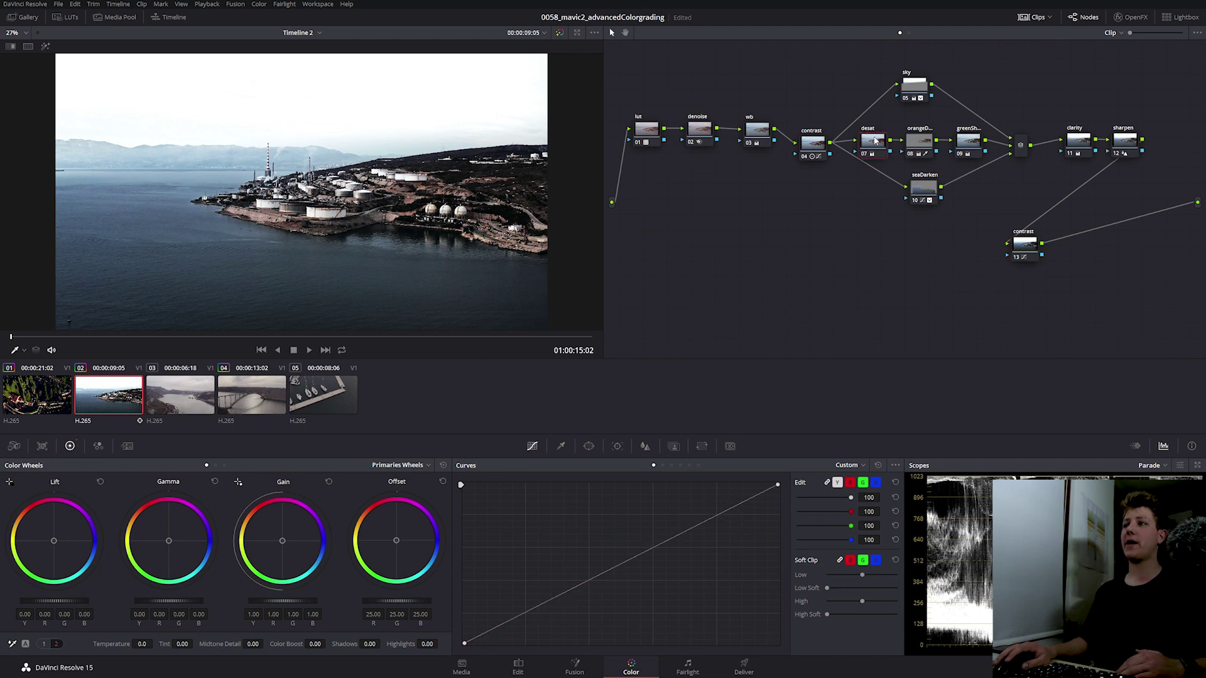
pyautogui.click(43, 643)
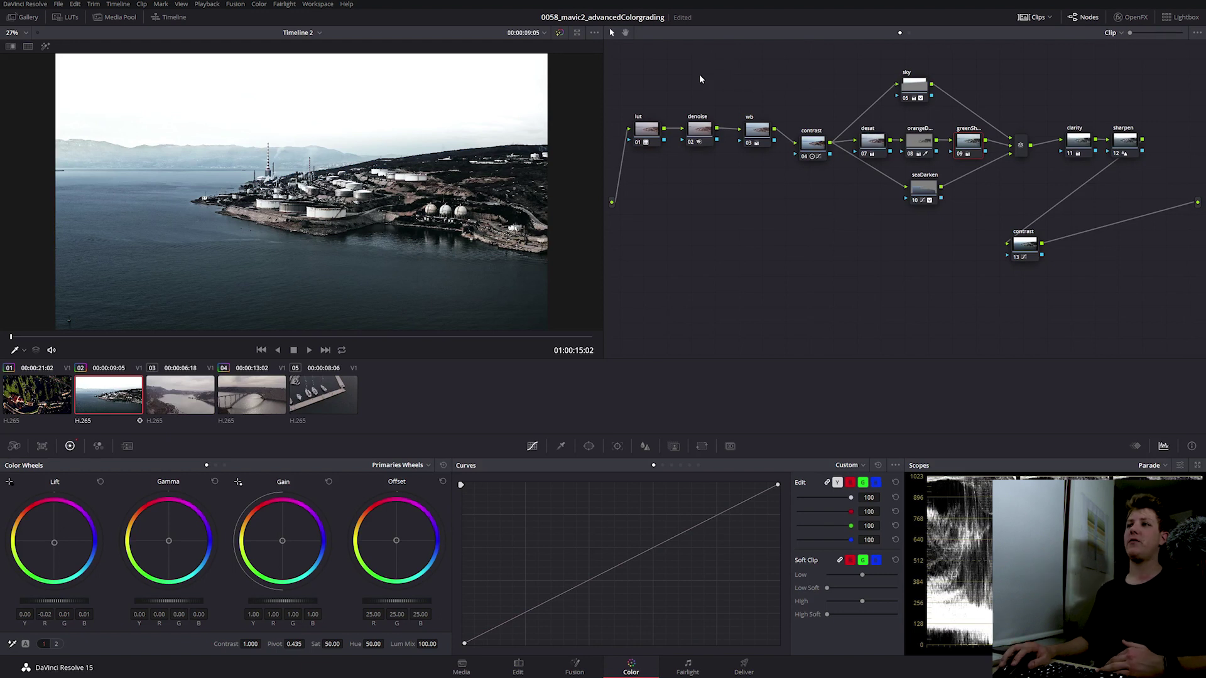
pyautogui.moveTo(678, 63); pyautogui.dragTo(1173, 285)
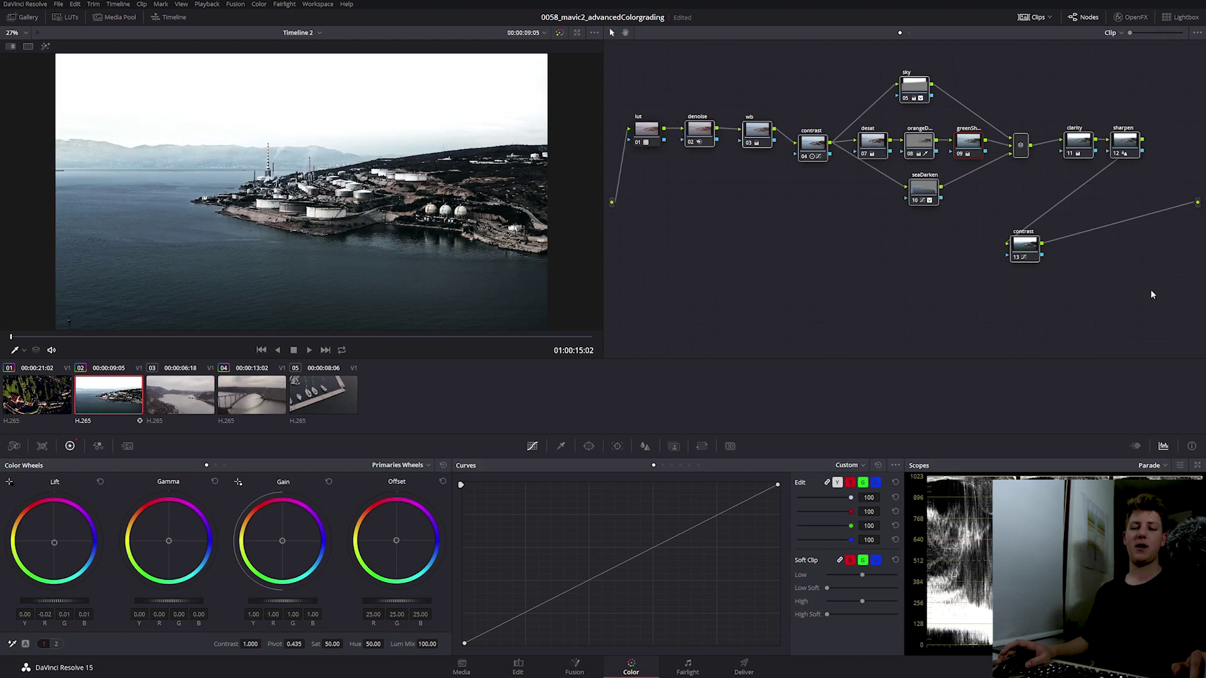
pyautogui.hotkey('ctrl', 'd')
pyautogui.hotkey('ctrl', 'd')
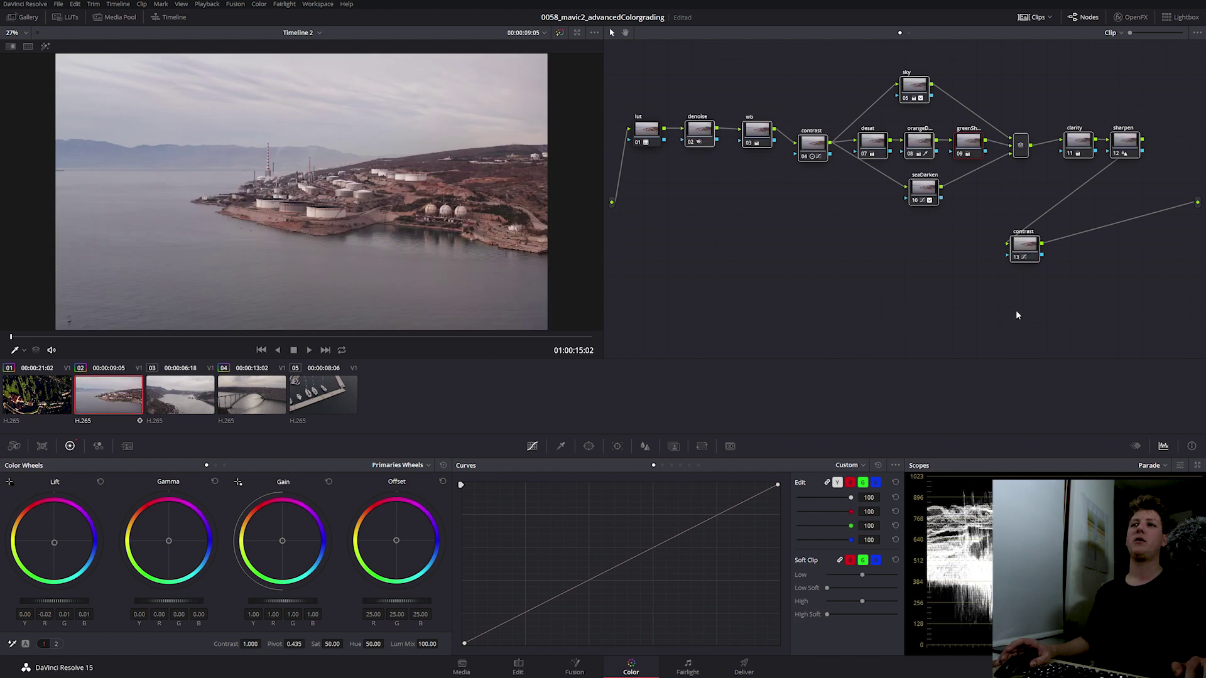
pyautogui.hotkey('ctrl', 'd')
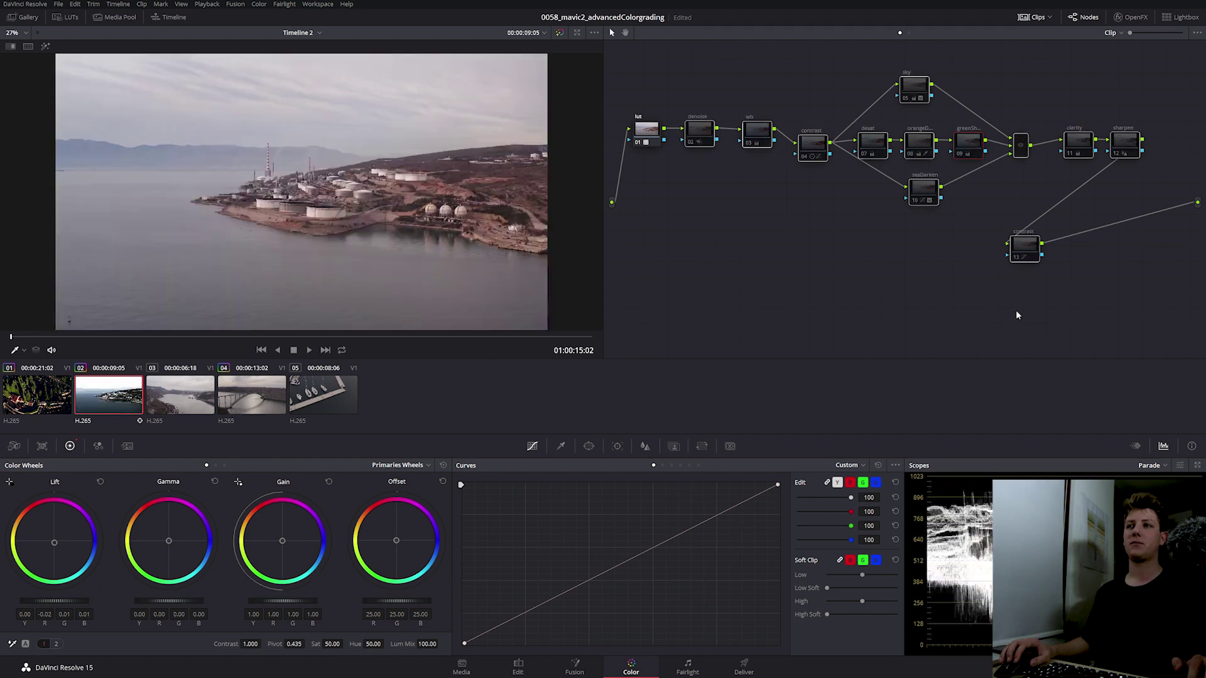
pyautogui.hotkey('ctrl', 'd')
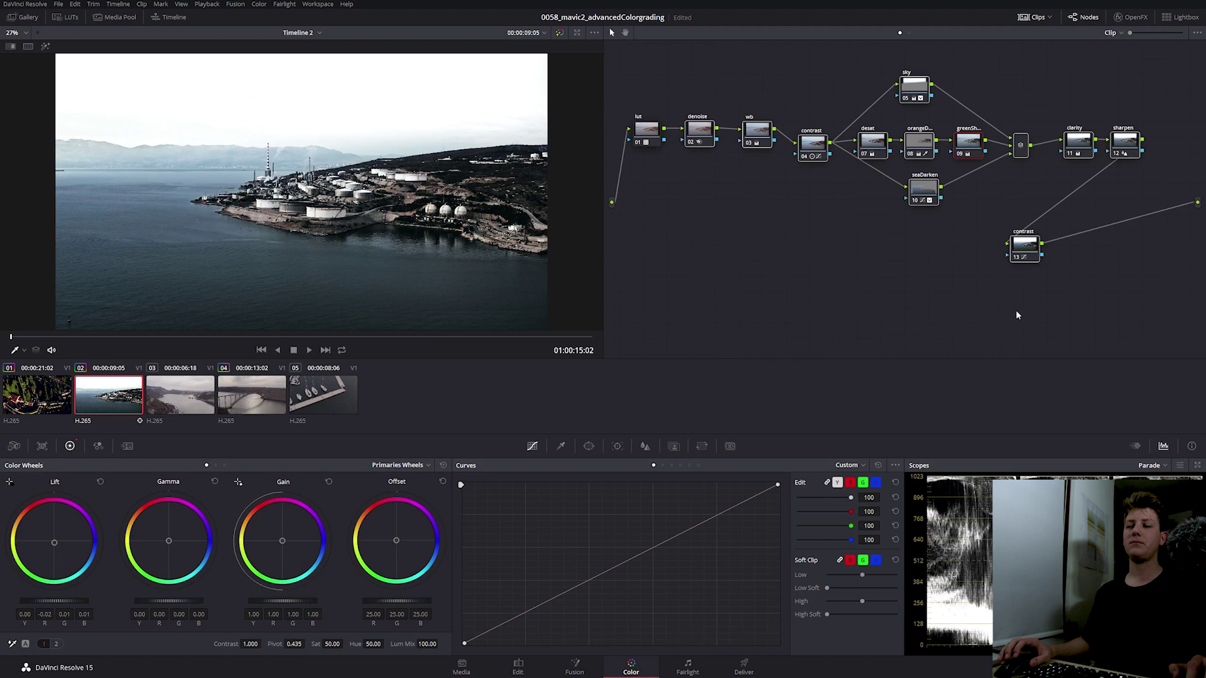
pyautogui.hotkey('ctrl', 'd')
pyautogui.hotkey('ctrl', 'd')
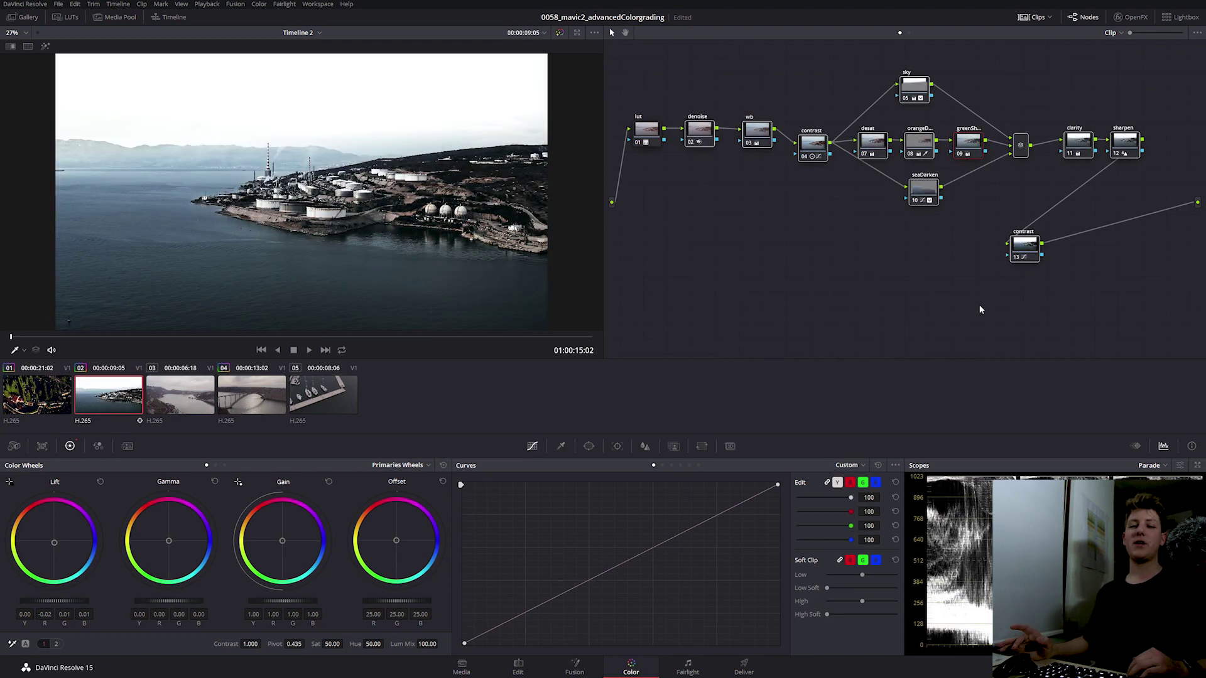